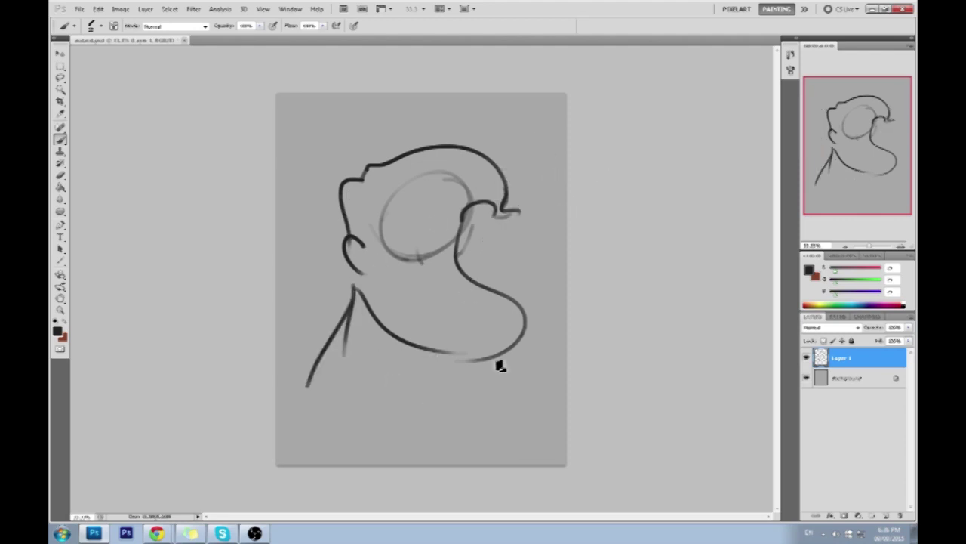
# Step: Sketch the shoulder line, collar, tie, an eye and a dark eyebrow, undoing stray strokes
pyautogui.moveTo(434, 396); pyautogui.dragTo(485, 367)
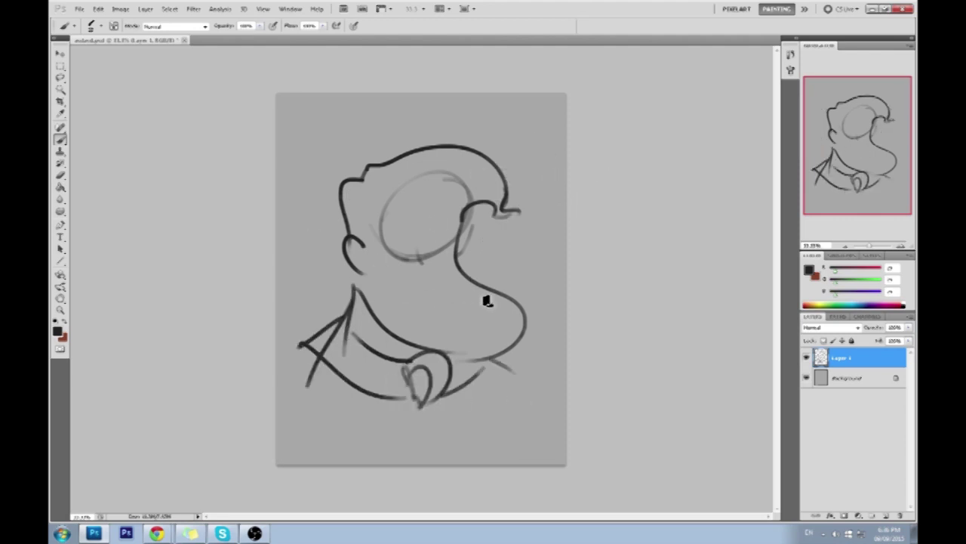
pyautogui.moveTo(422, 258); pyautogui.dragTo(455, 277)
pyautogui.moveTo(396, 225)
pyautogui.mouseDown()
pyautogui.moveTo(426, 217)
pyautogui.moveTo(459, 225)
pyautogui.moveTo(391, 221)
pyautogui.mouseUp()
pyautogui.hotkey('ctrl', 'z')
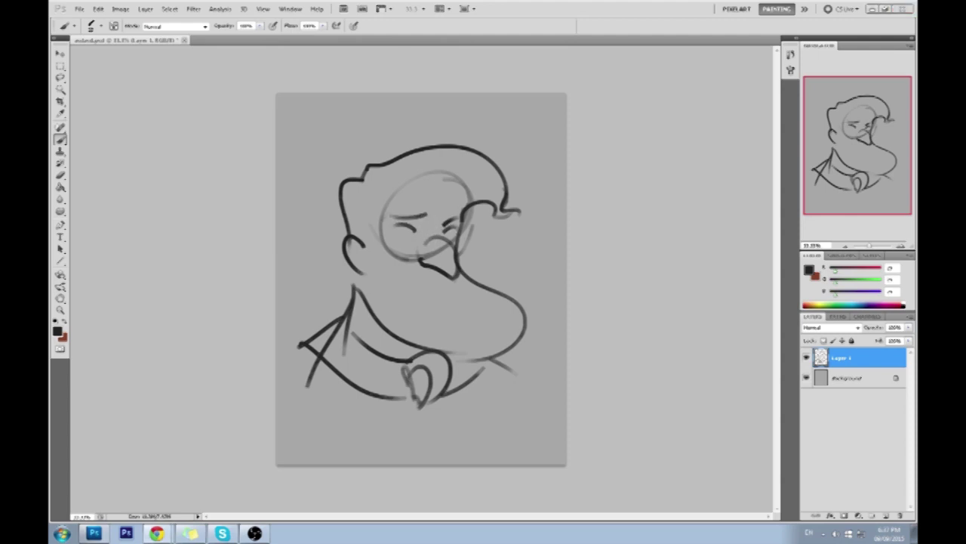
pyautogui.moveTo(376, 217)
pyautogui.mouseDown()
pyautogui.moveTo(428, 211)
pyautogui.moveTo(462, 227)
pyautogui.moveTo(449, 240)
pyautogui.mouseUp()
pyautogui.hotkey('ctrl', 'z')
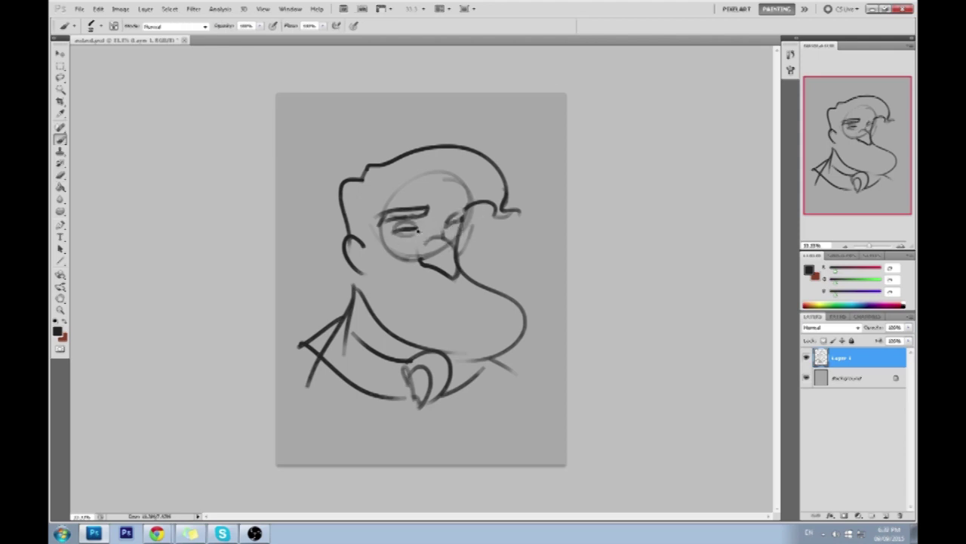
# Step: Draw round glasses and the mustache, then hide Layer 1 and add an empty Layer 2
pyautogui.moveTo(465, 234); pyautogui.dragTo(421, 244)
pyautogui.moveTo(398, 298); pyautogui.dragTo(479, 296)
pyautogui.hotkey('ctrl', 'z')
pyautogui.moveTo(414, 246)
pyautogui.mouseDown()
pyautogui.moveTo(401, 256)
pyautogui.moveTo(472, 280)
pyautogui.mouseUp()
pyautogui.moveTo(391, 283)
pyautogui.mouseDown()
pyautogui.moveTo(453, 309)
pyautogui.moveTo(464, 302)
pyautogui.moveTo(538, 323)
pyautogui.mouseUp()
pyautogui.click(805, 357)
pyautogui.click(874, 515)
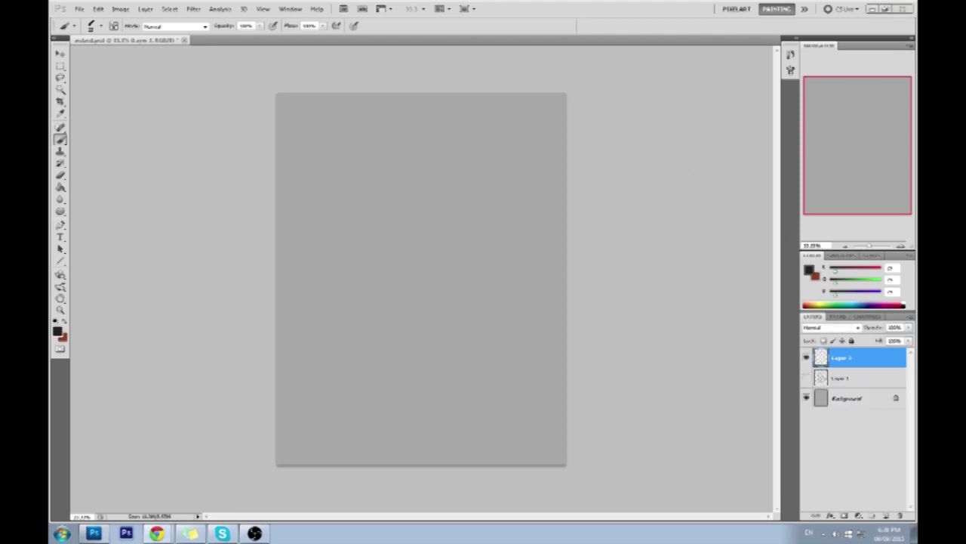
# Step: Rough in the head circle, closed eyes, neck and curved shoulder lines
pyautogui.moveTo(445, 139); pyautogui.dragTo(456, 233)
pyautogui.moveTo(378, 210)
pyautogui.mouseDown()
pyautogui.moveTo(430, 185)
pyautogui.moveTo(471, 210)
pyautogui.mouseUp()
pyautogui.moveTo(468, 227); pyautogui.dragTo(545, 321)
pyautogui.moveTo(529, 341); pyautogui.dragTo(490, 359)
pyautogui.moveTo(329, 271); pyautogui.dragTo(502, 355)
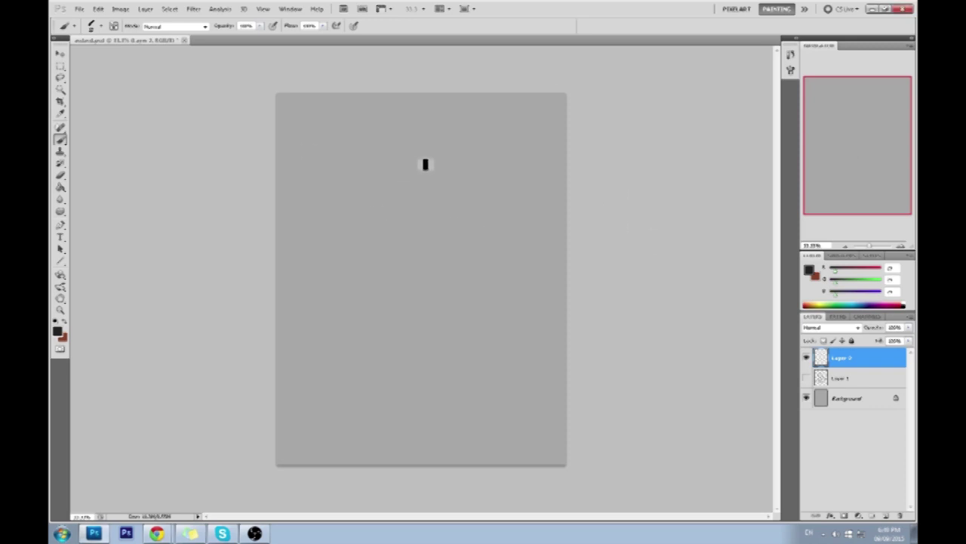
# Step: Redraw the head outline, hair, ear, long nose, eyes, neck and chin strokes
pyautogui.moveTo(370, 195)
pyautogui.mouseDown()
pyautogui.moveTo(445, 147)
pyautogui.moveTo(441, 317)
pyautogui.mouseUp()
pyautogui.moveTo(458, 243)
pyautogui.mouseDown()
pyautogui.moveTo(491, 320)
pyautogui.moveTo(371, 287)
pyautogui.mouseUp()
pyautogui.moveTo(350, 244); pyautogui.dragTo(367, 290)
pyautogui.moveTo(362, 140)
pyautogui.mouseDown()
pyautogui.moveTo(333, 181)
pyautogui.moveTo(521, 219)
pyautogui.mouseUp()
pyautogui.moveTo(357, 224); pyautogui.dragTo(352, 260)
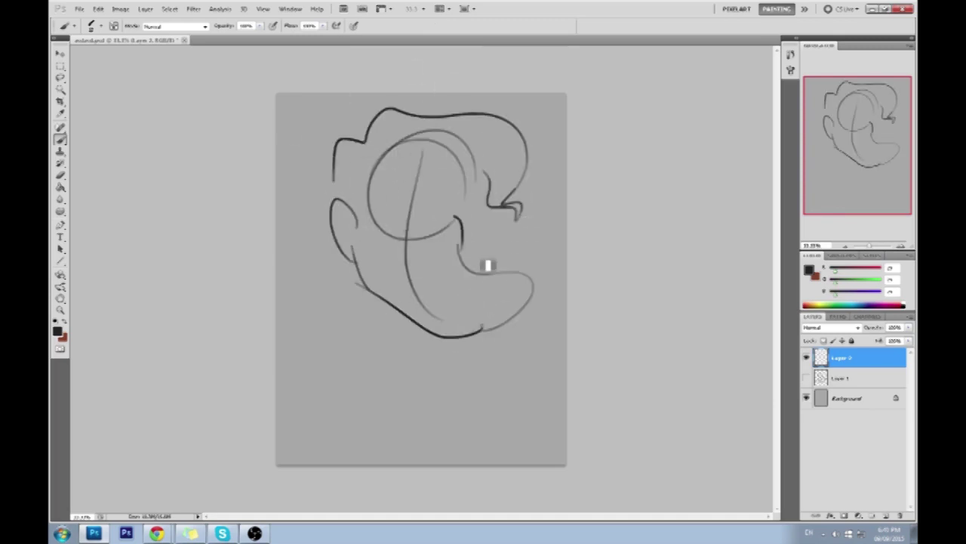
pyautogui.moveTo(465, 169)
pyautogui.mouseDown()
pyautogui.moveTo(448, 272)
pyautogui.moveTo(451, 249)
pyautogui.moveTo(390, 269)
pyautogui.moveTo(462, 280)
pyautogui.mouseUp()
pyautogui.moveTo(382, 203)
pyautogui.mouseDown()
pyautogui.moveTo(462, 191)
pyautogui.moveTo(412, 223)
pyautogui.mouseUp()
pyautogui.moveTo(344, 261); pyautogui.dragTo(332, 370)
pyautogui.moveTo(483, 333); pyautogui.dragTo(500, 350)
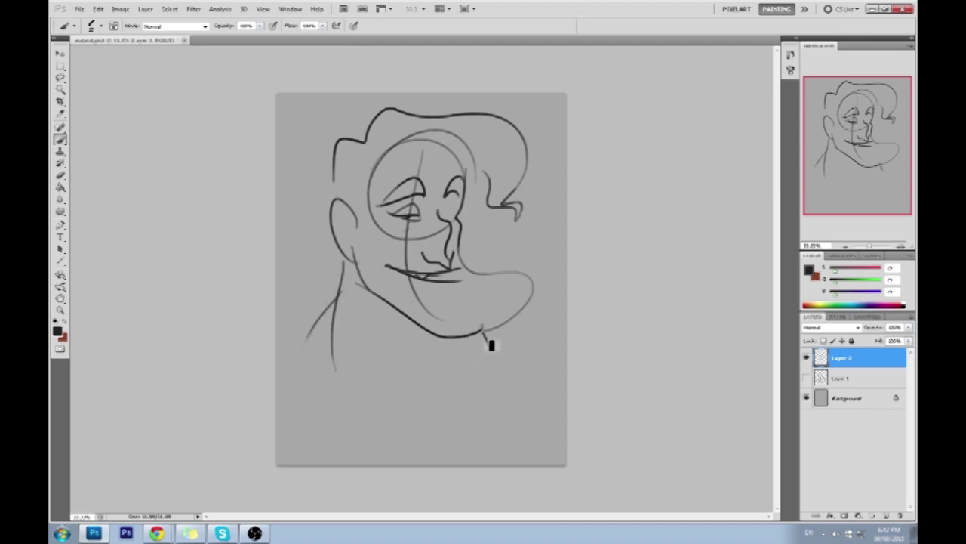
# Step: Reshape the face with a Warp transform and a Liquify distortion
pyautogui.hotkey('ctrl', 't')
pyautogui.moveTo(422, 317); pyautogui.dragTo(398, 240)
pyautogui.press('Return')
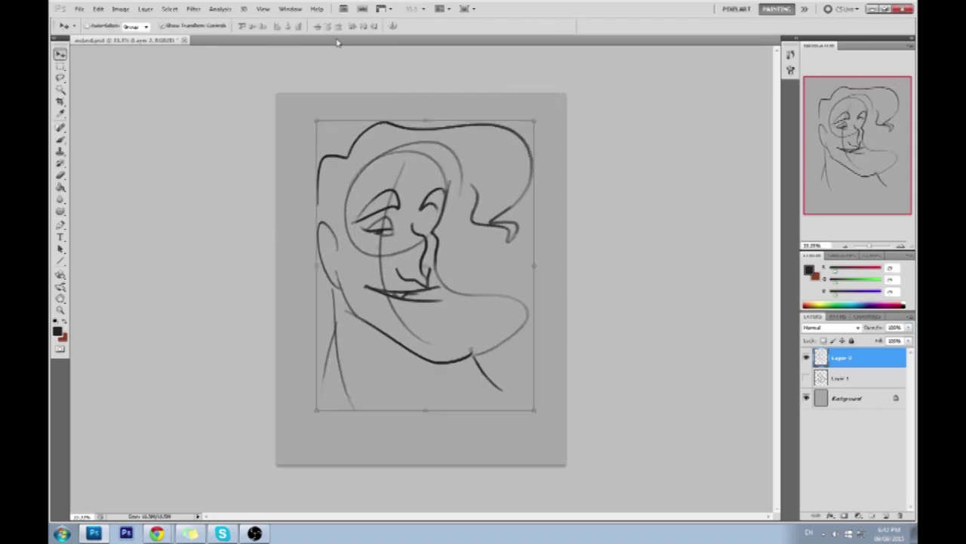
pyautogui.hotkey('shift', 'ctrl', 'x')
pyautogui.press('Return')
# Step: Erase and redraw the mouth and the marks near the left eye and nose
pyautogui.press('e')
pyautogui.moveTo(391, 293); pyautogui.dragTo(445, 302)
pyautogui.press('b')
pyautogui.press('e')
pyautogui.press('b')
pyautogui.moveTo(382, 299); pyautogui.dragTo(442, 302)
pyautogui.moveTo(377, 231); pyautogui.dragTo(395, 237)
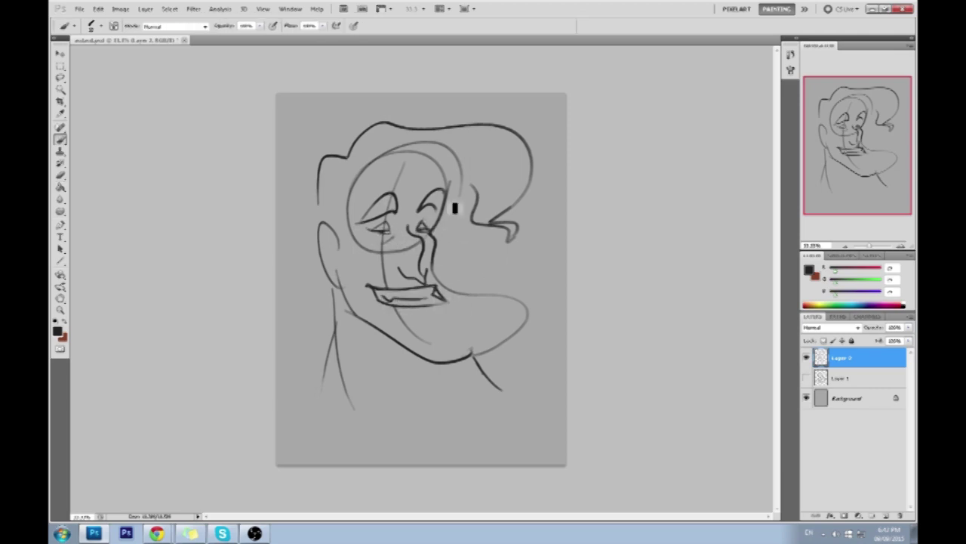
pyautogui.press('e')
pyautogui.moveTo(378, 231)
pyautogui.mouseDown()
pyautogui.moveTo(392, 236)
pyautogui.moveTo(384, 238)
pyautogui.moveTo(383, 216)
pyautogui.moveTo(352, 224)
pyautogui.moveTo(391, 220)
pyautogui.moveTo(378, 227)
pyautogui.mouseUp()
pyautogui.press('b')
pyautogui.press('e')
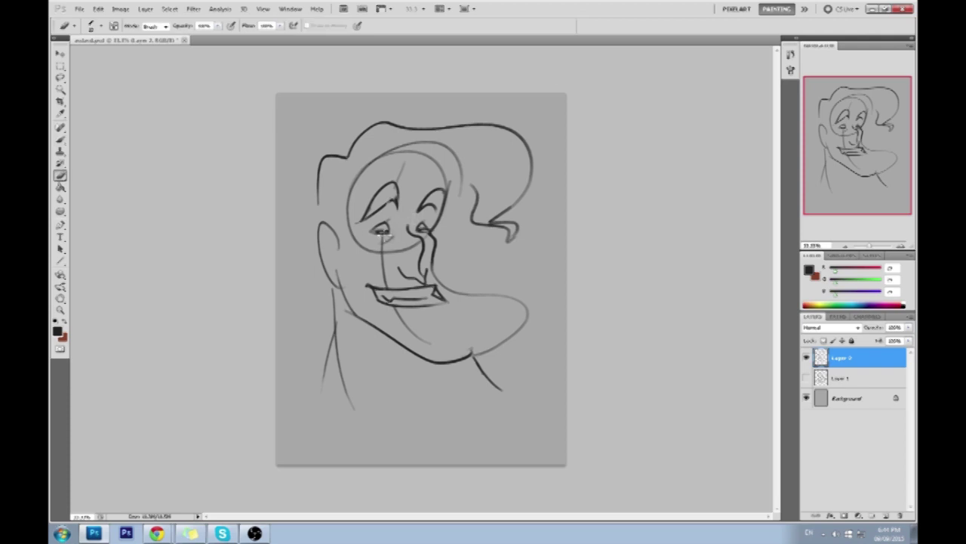
pyautogui.press('b')
# Step: Add cheek and chin curves, remove the stray nose stroke and redraw the hair outline
pyautogui.moveTo(347, 238); pyautogui.dragTo(355, 258)
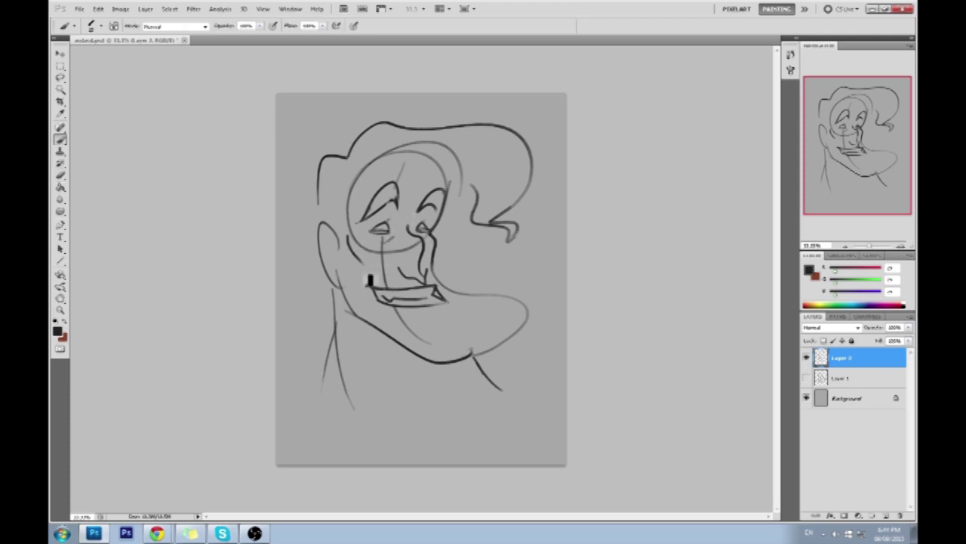
pyautogui.moveTo(475, 348); pyautogui.dragTo(491, 317)
pyautogui.press('e')
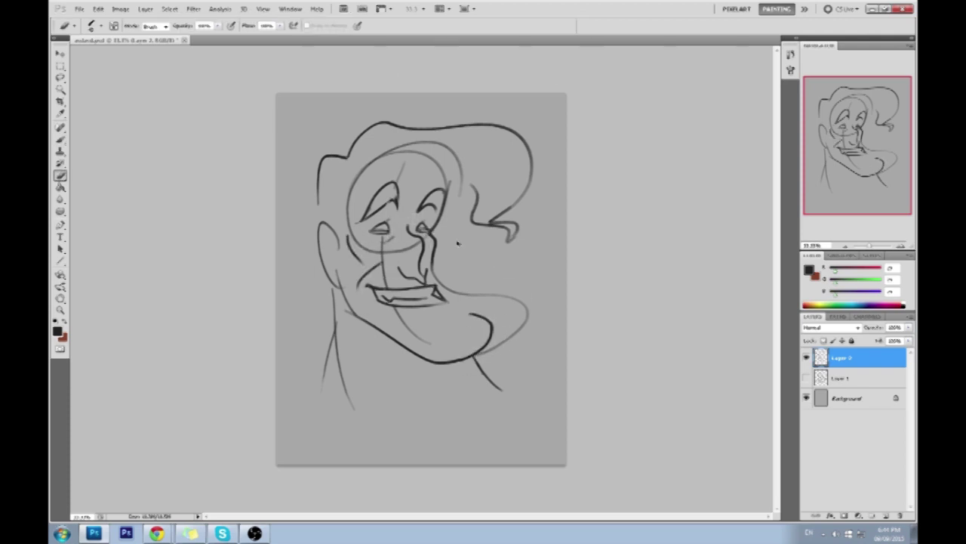
pyautogui.moveTo(410, 220); pyautogui.dragTo(434, 281)
pyautogui.press('b')
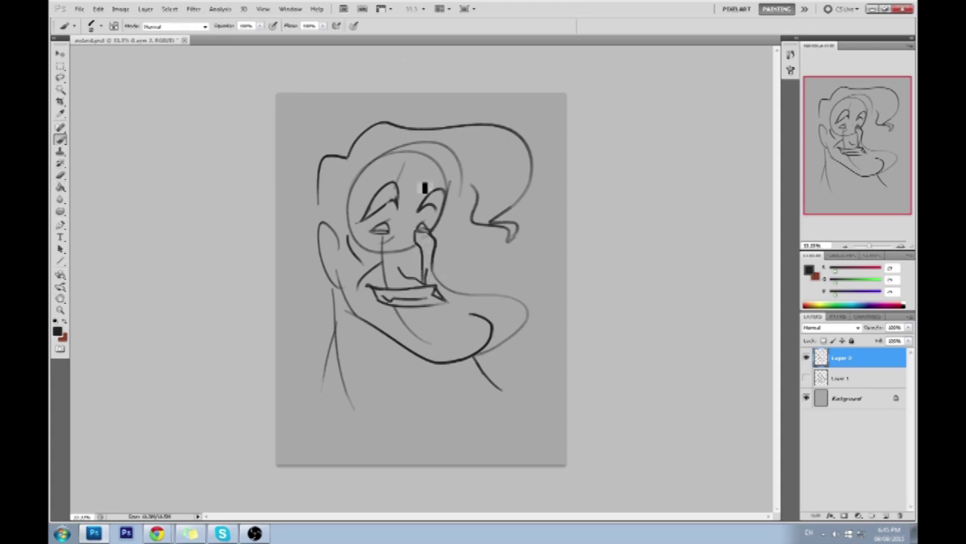
pyautogui.moveTo(327, 271); pyautogui.dragTo(296, 336)
pyautogui.moveTo(387, 193); pyautogui.dragTo(449, 163)
pyautogui.press('e')
pyautogui.moveTo(355, 185)
pyautogui.mouseDown()
pyautogui.moveTo(430, 151)
pyautogui.moveTo(412, 125)
pyautogui.moveTo(317, 200)
pyautogui.moveTo(450, 181)
pyautogui.mouseUp()
pyautogui.press('b')
pyautogui.moveTo(306, 378)
pyautogui.mouseDown()
pyautogui.moveTo(296, 294)
pyautogui.moveTo(305, 391)
pyautogui.mouseUp()
# Step: Sketch body and chest lines on a new Layer 3, then return to Layer 2
pyautogui.hotkey('ctrl', 'shift', 'alt', 'n')
pyautogui.moveTo(296, 309); pyautogui.dragTo(388, 279)
pyautogui.moveTo(385, 283); pyautogui.dragTo(351, 386)
pyautogui.moveTo(441, 283)
pyautogui.mouseDown()
pyautogui.moveTo(505, 264)
pyautogui.moveTo(509, 293)
pyautogui.mouseUp()
pyautogui.hotkey('ctrl', 'z')
pyautogui.press('e')
pyautogui.click(861, 377)
pyautogui.press('b')
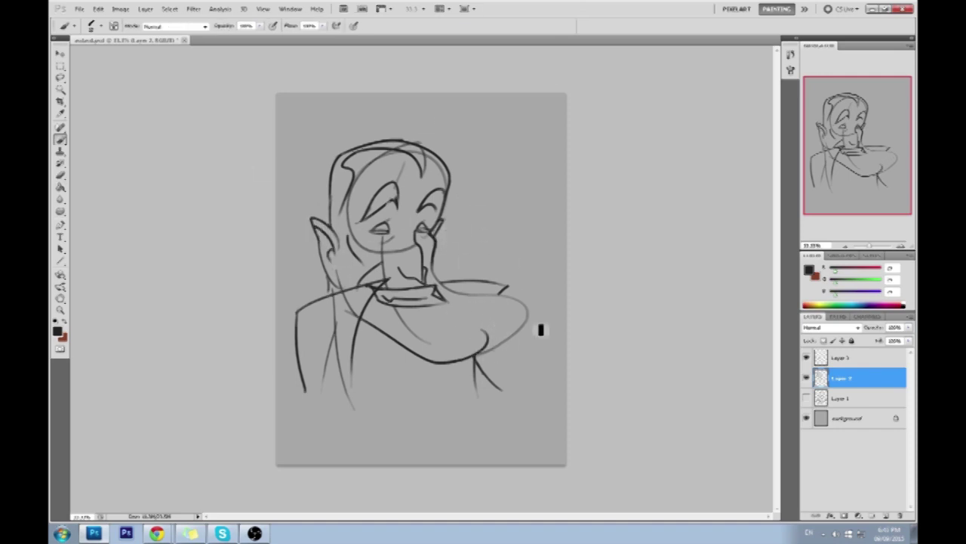
# Step: Sketch a fist, a second hand shape and finger lines beneath the chin
pyautogui.press('e')
pyautogui.press('b')
pyautogui.moveTo(445, 389)
pyautogui.mouseDown()
pyautogui.moveTo(410, 412)
pyautogui.moveTo(464, 445)
pyautogui.mouseUp()
pyautogui.moveTo(480, 385); pyautogui.dragTo(453, 445)
pyautogui.moveTo(370, 390); pyautogui.dragTo(426, 446)
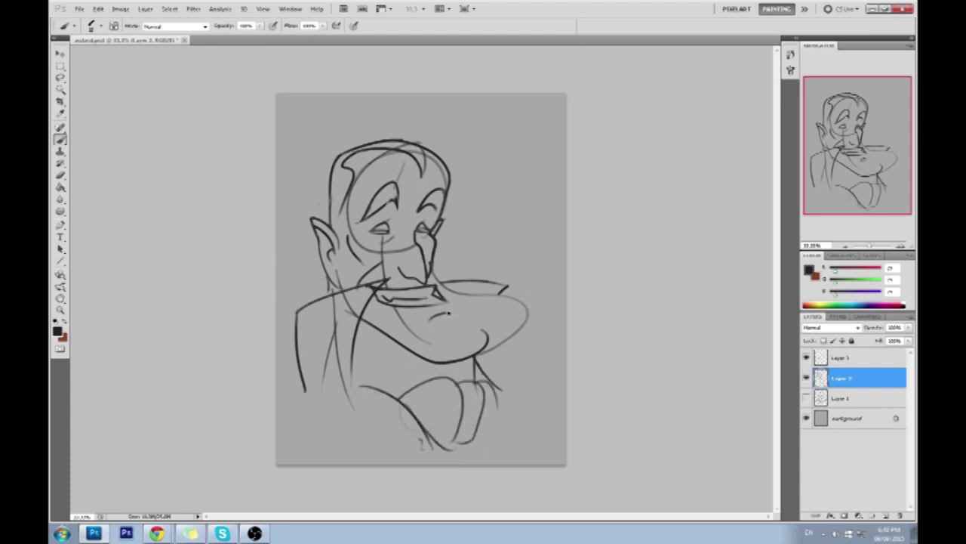
pyautogui.press('e')
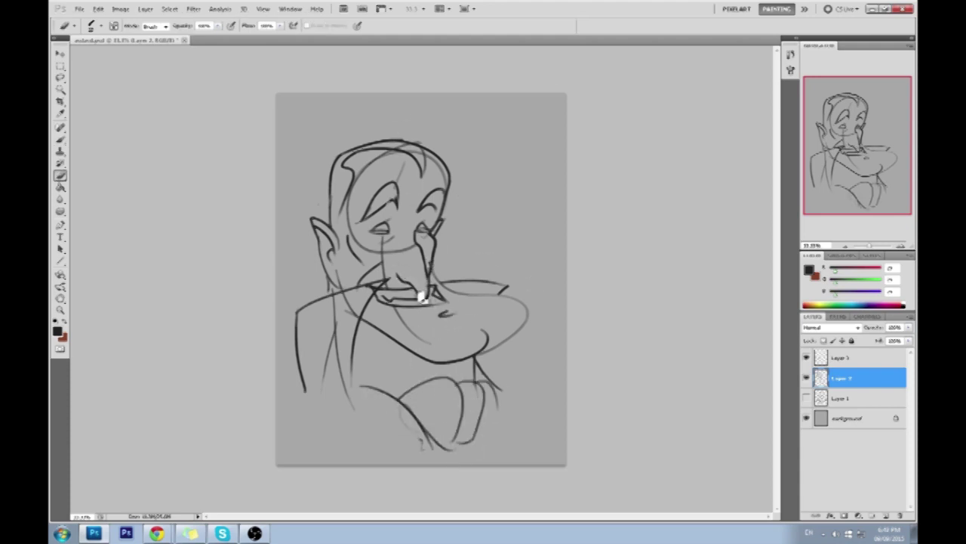
pyautogui.press('b')
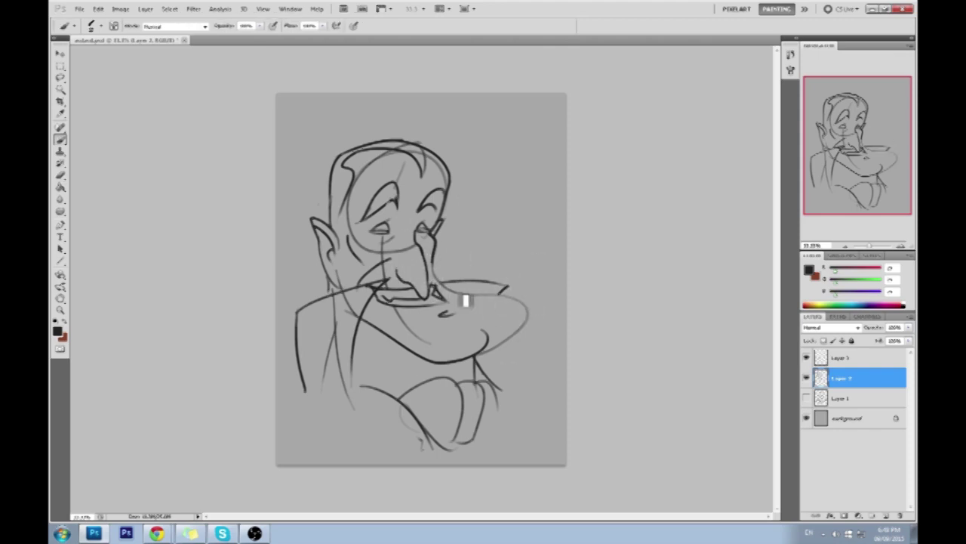
pyautogui.hotkey('ctrl', 'z')
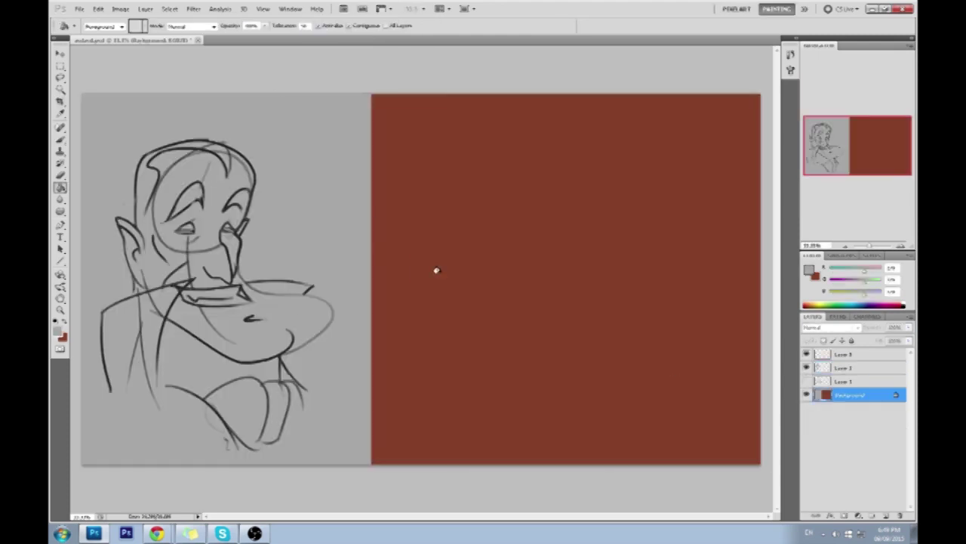
# Step: Commit the duplicated sketch on the right and dab a light pink swatch below it
pyautogui.press('Return')
pyautogui.hotkey('ctrl', '-')
pyautogui.press('b')
pyautogui.rightClick(495, 177)
pyautogui.press('Escape')
pyautogui.click(809, 269)
pyautogui.click(642, 291)
pyautogui.press('Return')
pyautogui.click(448, 394)
# Step: Add darker red and light swatch dabs to the palette row
pyautogui.click(808, 269)
pyautogui.press('Return')
pyautogui.click(468, 396)
pyautogui.click(809, 269)
pyautogui.click(631, 295)
pyautogui.press('Return')
pyautogui.click(431, 388)
# Step: Add pink and dark maroon swatches to the end of the palette
pyautogui.click(808, 270)
pyautogui.click(710, 310)
pyautogui.press('Return')
pyautogui.click(483, 394)
pyautogui.click(809, 270)
pyautogui.press('Return')
pyautogui.click(492, 393)
# Step: Pick a light peach-beige and paint skin over the right figure's face, neck and chest
pyautogui.click(808, 269)
pyautogui.moveTo(769, 414); pyautogui.dragTo(774, 408)
pyautogui.press('Return')
pyautogui.click(452, 381)
pyautogui.moveTo(471, 244)
pyautogui.mouseDown()
pyautogui.moveTo(514, 332)
pyautogui.moveTo(581, 309)
pyautogui.mouseUp()
pyautogui.moveTo(528, 196); pyautogui.dragTo(533, 287)
pyautogui.moveTo(460, 302)
pyautogui.mouseDown()
pyautogui.moveTo(562, 346)
pyautogui.moveTo(536, 302)
pyautogui.moveTo(596, 317)
pyautogui.moveTo(498, 362)
pyautogui.mouseUp()
# Step: Paint peach over the chin and tint the locked line art pinkish
pyautogui.moveTo(490, 295); pyautogui.dragTo(533, 299)
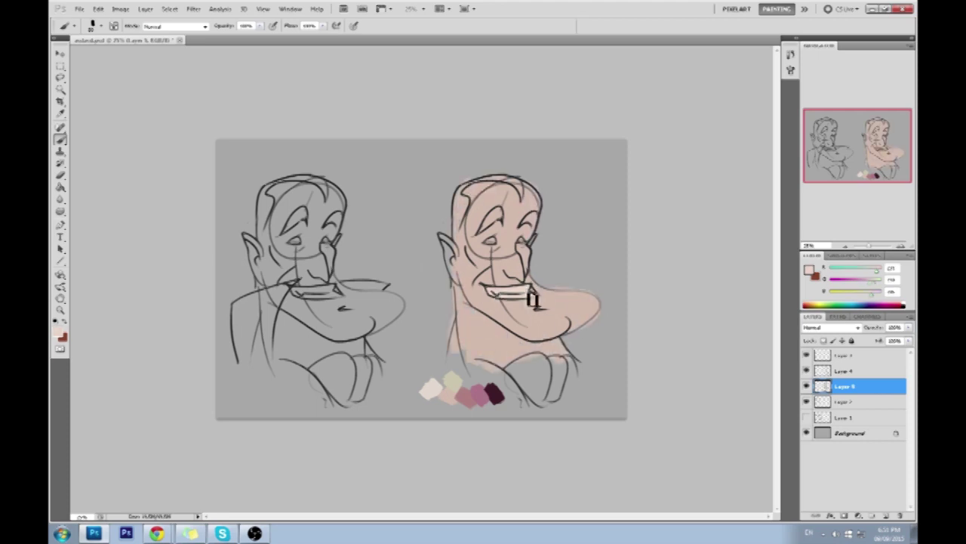
pyautogui.click(846, 371)
pyautogui.moveTo(468, 181); pyautogui.dragTo(529, 227)
pyautogui.moveTo(461, 242); pyautogui.dragTo(536, 287)
pyautogui.moveTo(483, 302); pyautogui.dragTo(589, 332)
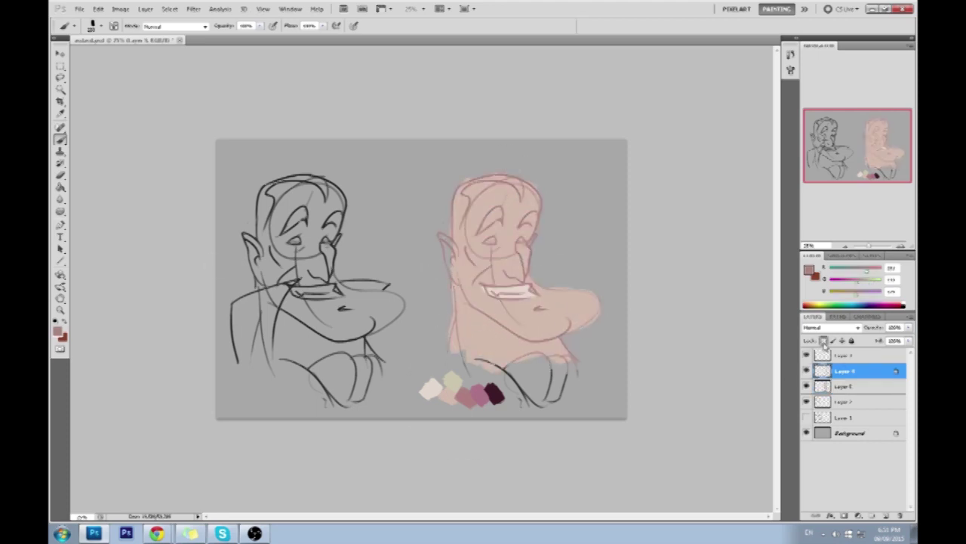
# Step: Choose a pale highlight colour and paint light highlights on the cheek and eye
pyautogui.hotkey('alt', '[')
pyautogui.click(809, 269)
pyautogui.click(634, 295)
pyautogui.press('Return')
pyautogui.click(411, 387)
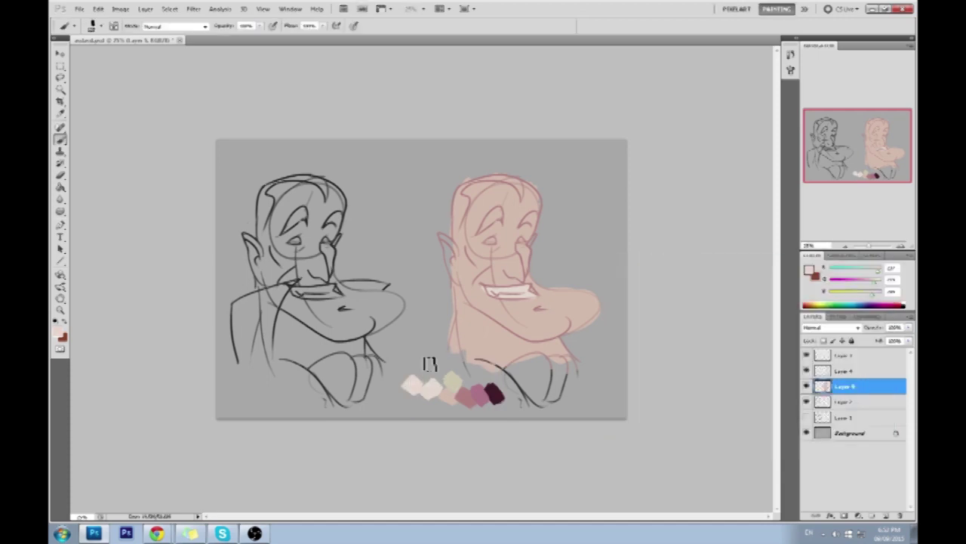
pyautogui.hotkey('alt', ']')
pyautogui.hotkey('alt', '[')
pyautogui.moveTo(468, 248)
pyautogui.mouseDown()
pyautogui.moveTo(523, 264)
pyautogui.moveTo(516, 218)
pyautogui.moveTo(523, 285)
pyautogui.mouseUp()
# Step: Sample skin tones from the face at 40% then 70% brush opacity, adding a pale swatch
pyautogui.press('4')
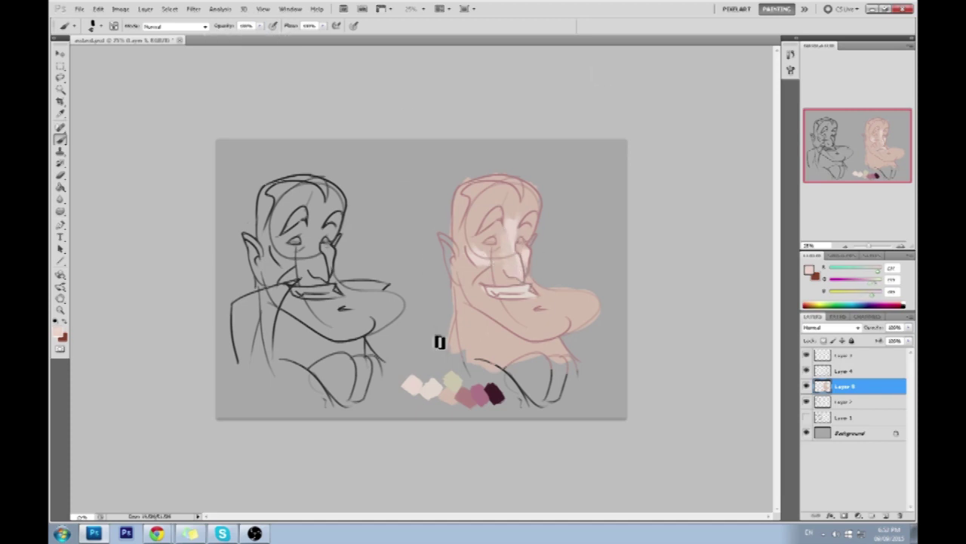
pyautogui.keyDown('alt'); pyautogui.click(492, 272); pyautogui.keyUp('alt')
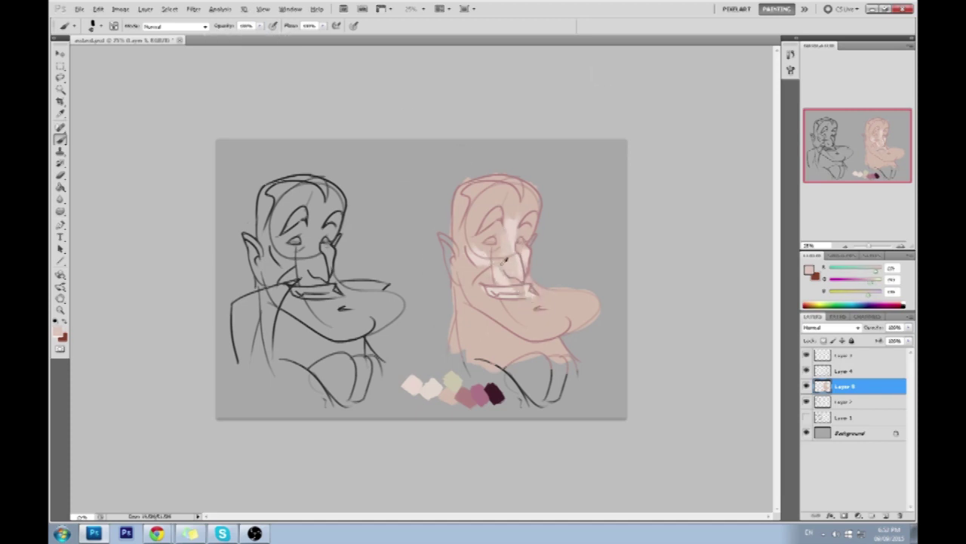
pyautogui.keyDown('alt'); pyautogui.click(494, 205); pyautogui.keyUp('alt')
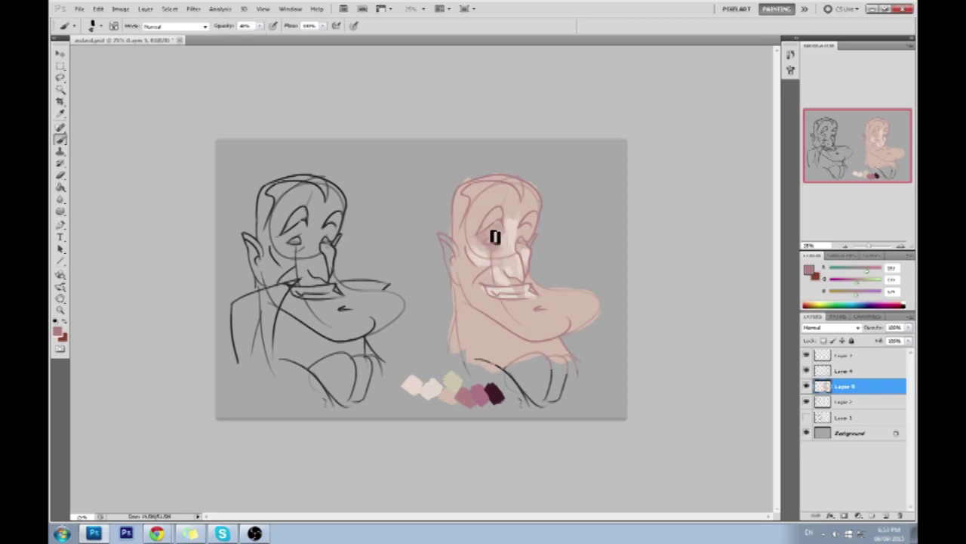
pyautogui.keyDown('alt'); pyautogui.click(479, 278); pyautogui.keyUp('alt')
pyautogui.keyDown('alt'); pyautogui.click(485, 300); pyautogui.keyUp('alt')
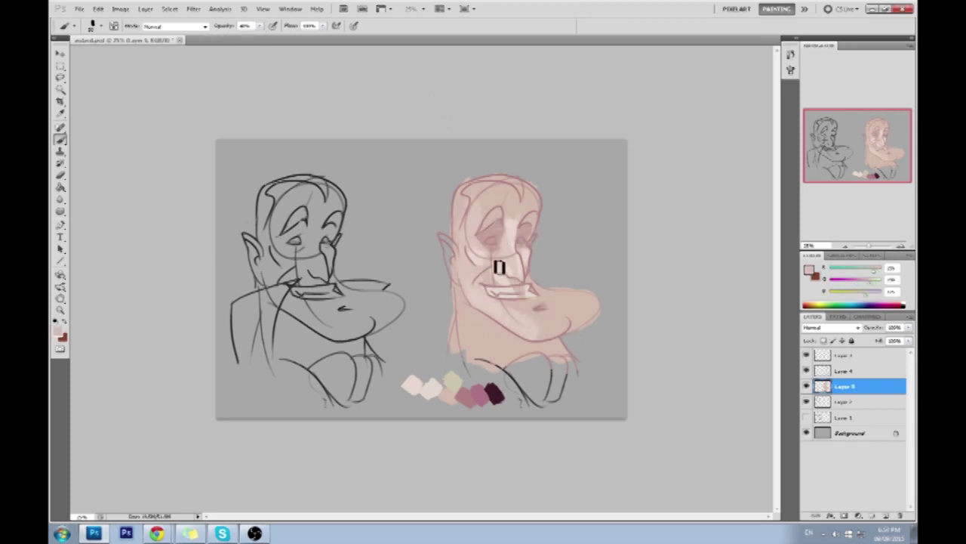
pyautogui.press('7')
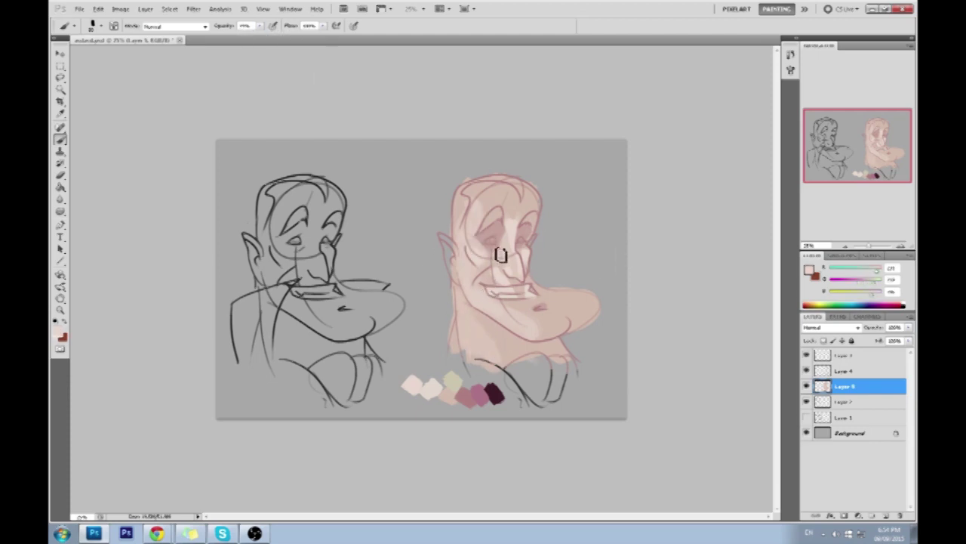
pyautogui.keyDown('alt'); pyautogui.click(504, 221); pyautogui.keyUp('alt')
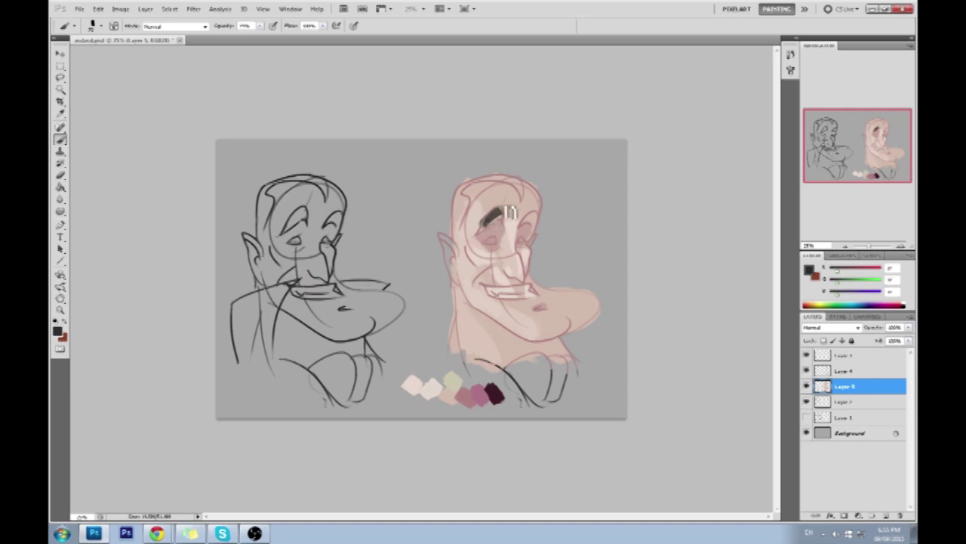
pyautogui.keyDown('alt'); pyautogui.click(525, 258); pyautogui.keyUp('alt')
pyautogui.keyDown('alt'); pyautogui.click(523, 255); pyautogui.keyUp('alt')
pyautogui.click(418, 367)
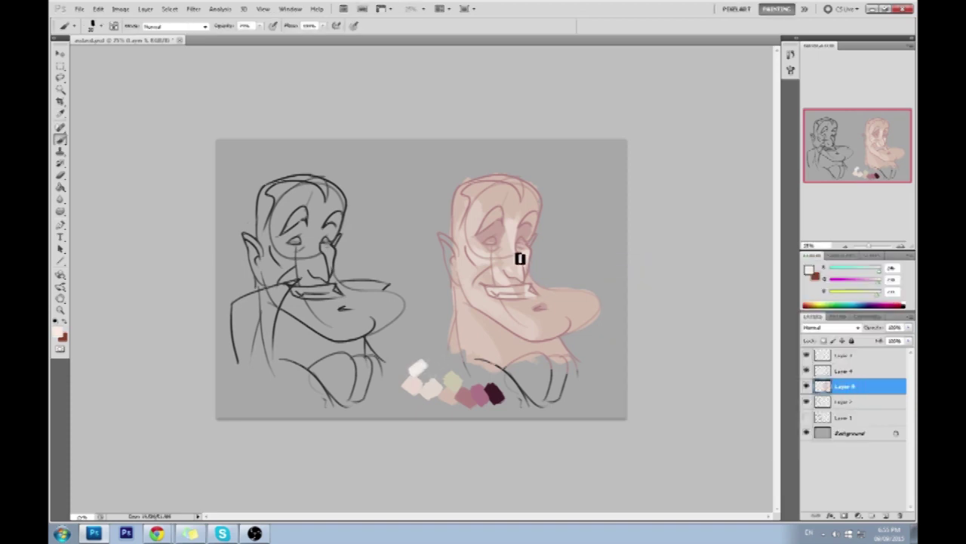
pyautogui.keyDown('alt'); pyautogui.click(511, 223); pyautogui.keyUp('alt')
# Step: Brush pale forehead highlights on a rotated view, then reset the rotation
pyautogui.moveTo(507, 202); pyautogui.dragTo(524, 217)
pyautogui.keyDown('alt'); pyautogui.click(523, 229); pyautogui.keyUp('alt')
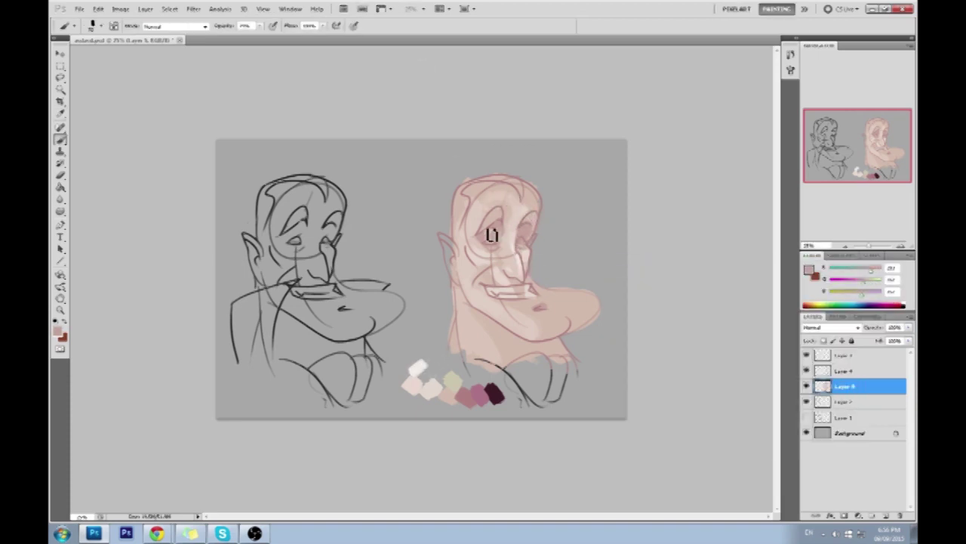
pyautogui.keyDown('alt'); pyautogui.click(518, 259); pyautogui.keyUp('alt')
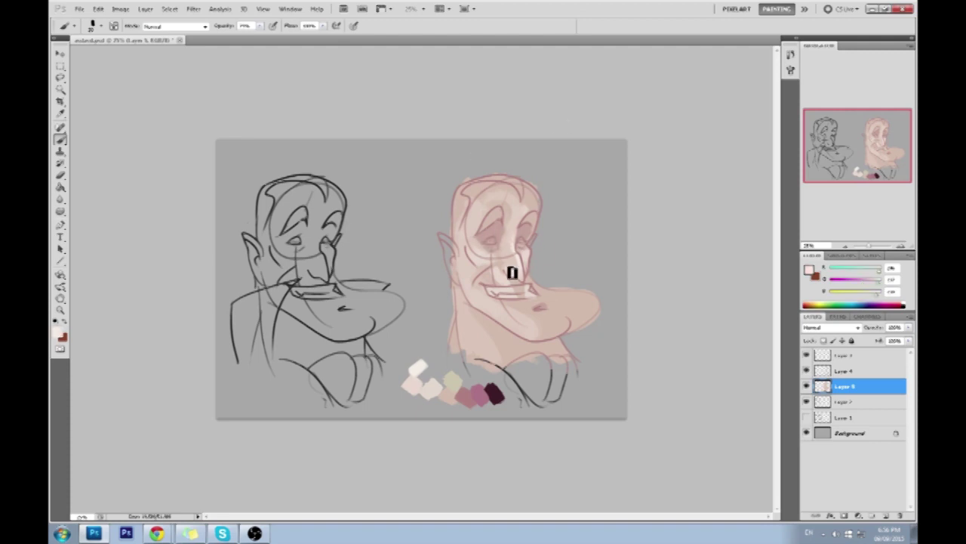
pyautogui.press('r')
pyautogui.moveTo(622, 302); pyautogui.dragTo(347, 90)
pyautogui.moveTo(389, 120); pyautogui.dragTo(427, 154)
pyautogui.press('Escape')
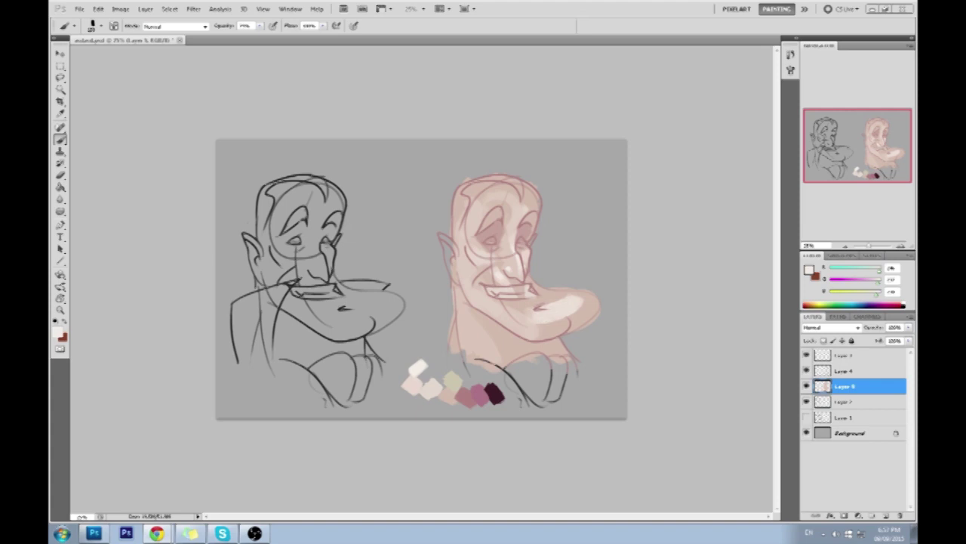
pyautogui.hotkey('ctrl', 'u')
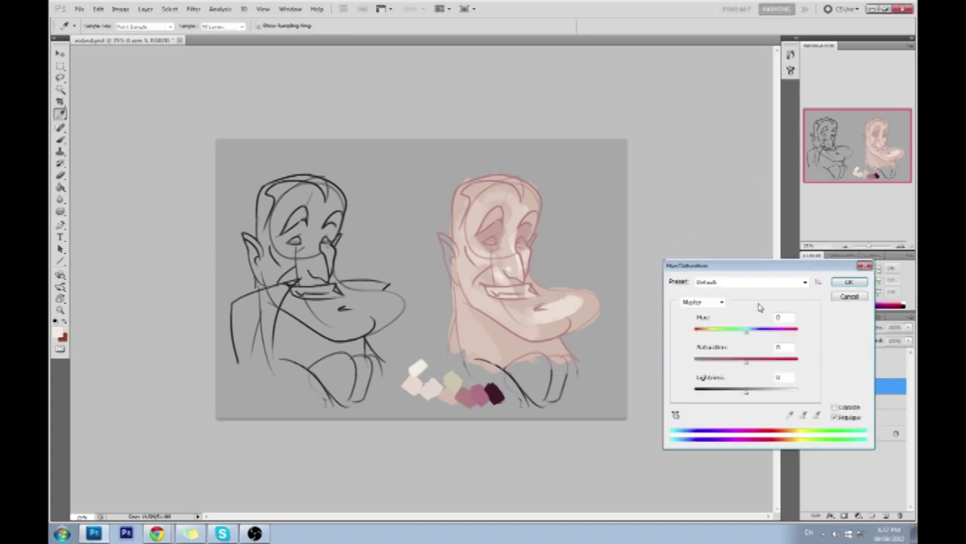
# Step: Cancel the Hue/Saturation change, sample face skin tones, and make Layer 4 active with a 40% eraser
pyautogui.click(849, 282)
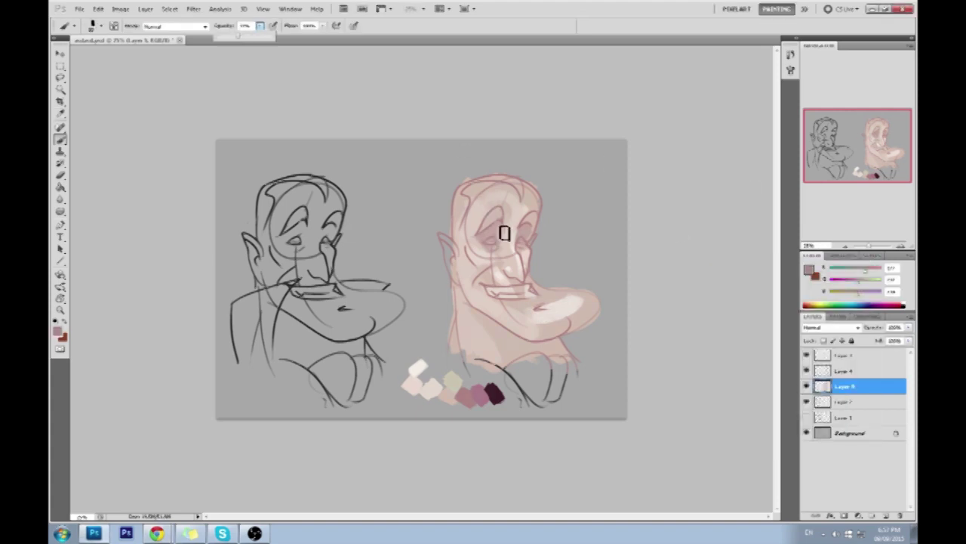
pyautogui.keyDown('alt'); pyautogui.click(522, 252); pyautogui.keyUp('alt')
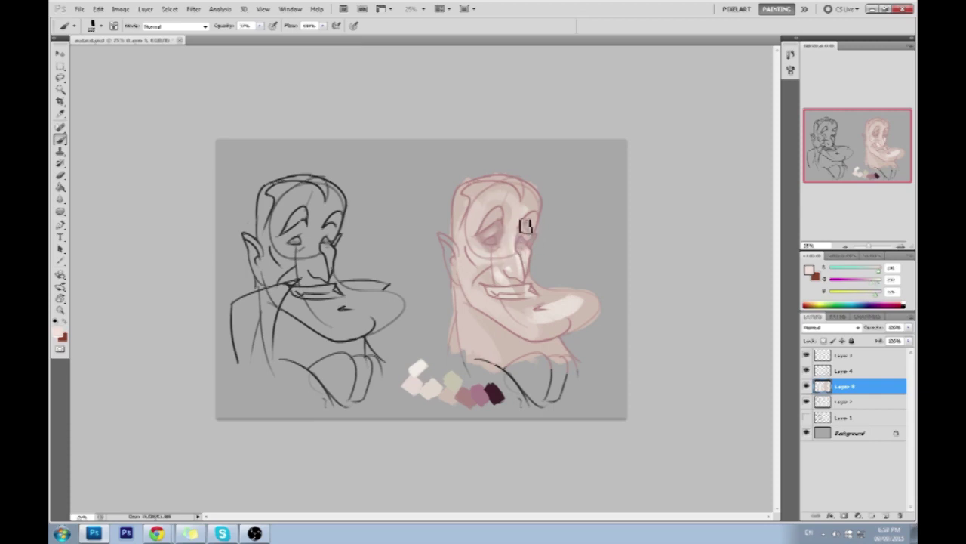
pyautogui.keyDown('alt'); pyautogui.click(489, 272); pyautogui.keyUp('alt')
pyautogui.keyDown('alt'); pyautogui.click(497, 270); pyautogui.keyUp('alt')
pyautogui.press('e')
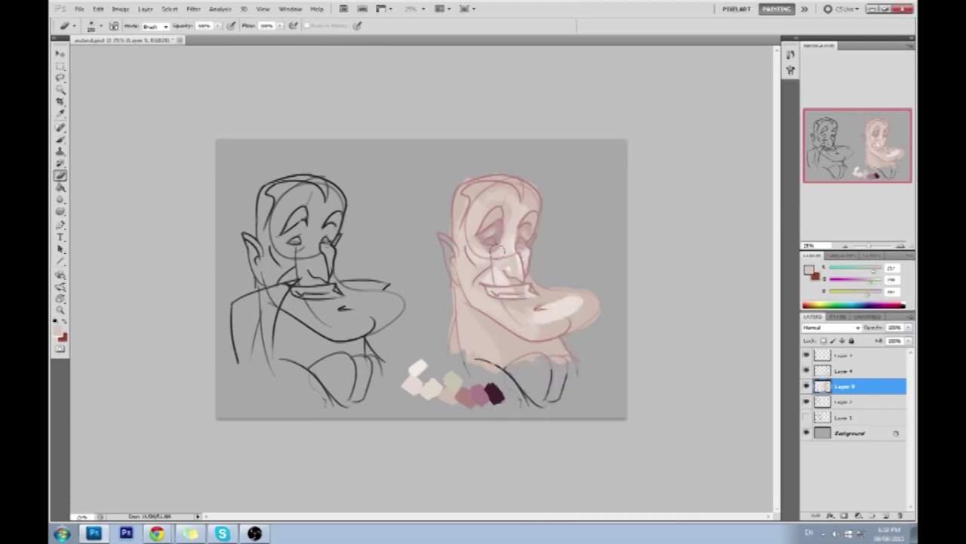
pyautogui.click(842, 371)
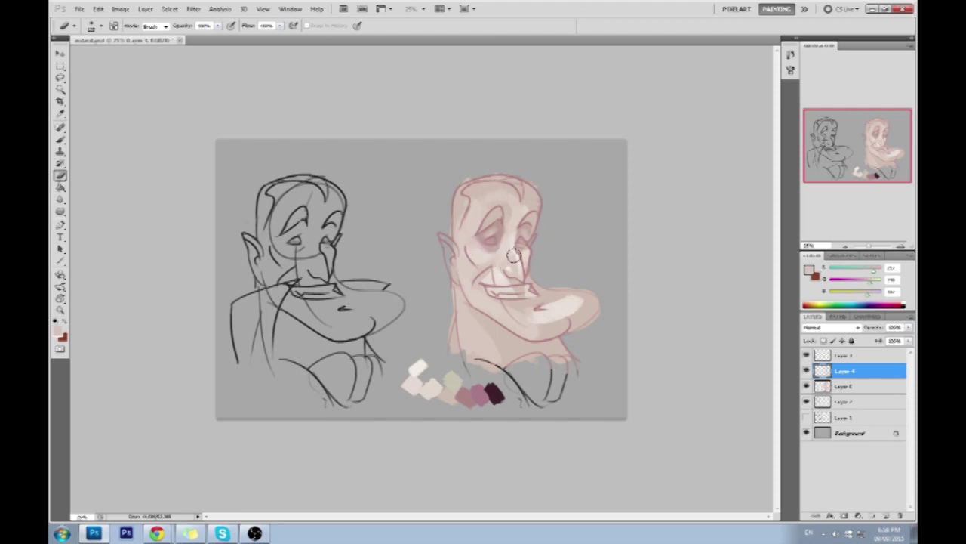
pyautogui.press('4')
pyautogui.press('o')
pyautogui.press('e')
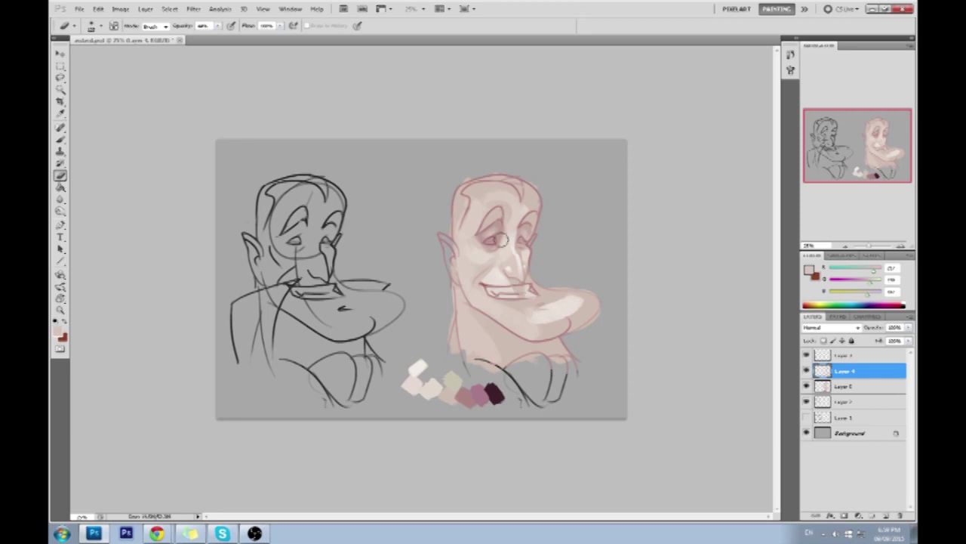
pyautogui.press('b')
pyautogui.hotkey('alt', '[')
# Step: Sample the dark eye tone and paint dark eyebrows and hair at 100% opacity
pyautogui.keyDown('alt'); pyautogui.click(513, 302); pyautogui.keyUp('alt')
pyautogui.keyDown('alt'); pyautogui.click(490, 248); pyautogui.keyUp('alt')
pyautogui.keyDown('alt'); pyautogui.click(496, 244); pyautogui.keyUp('alt')
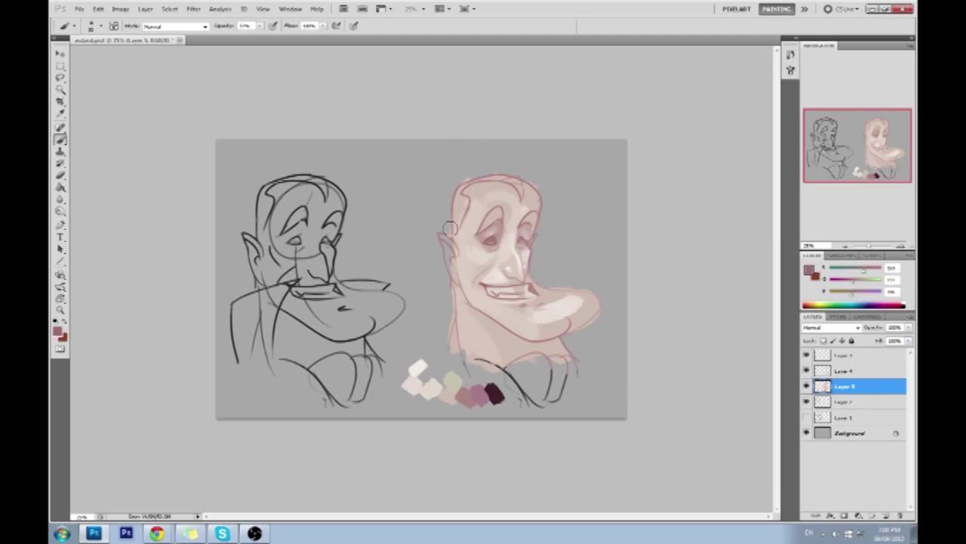
pyautogui.keyDown('alt'); pyautogui.click(520, 246); pyautogui.keyUp('alt')
pyautogui.keyDown('alt'); pyautogui.click(505, 215); pyautogui.keyUp('alt')
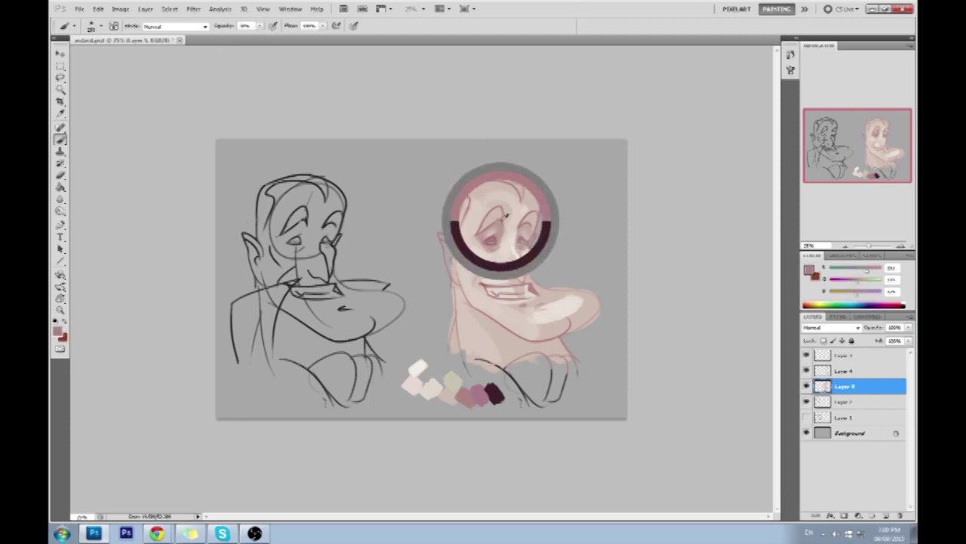
pyautogui.press('0')
pyautogui.moveTo(483, 230)
pyautogui.mouseDown()
pyautogui.moveTo(501, 211)
pyautogui.moveTo(539, 224)
pyautogui.mouseUp()
pyautogui.moveTo(460, 240)
pyautogui.mouseDown()
pyautogui.moveTo(458, 198)
pyautogui.moveTo(518, 184)
pyautogui.moveTo(548, 193)
pyautogui.mouseUp()
# Step: Merge the painted colour layers together with Ctrl+E and clear the selection
pyautogui.press('e')
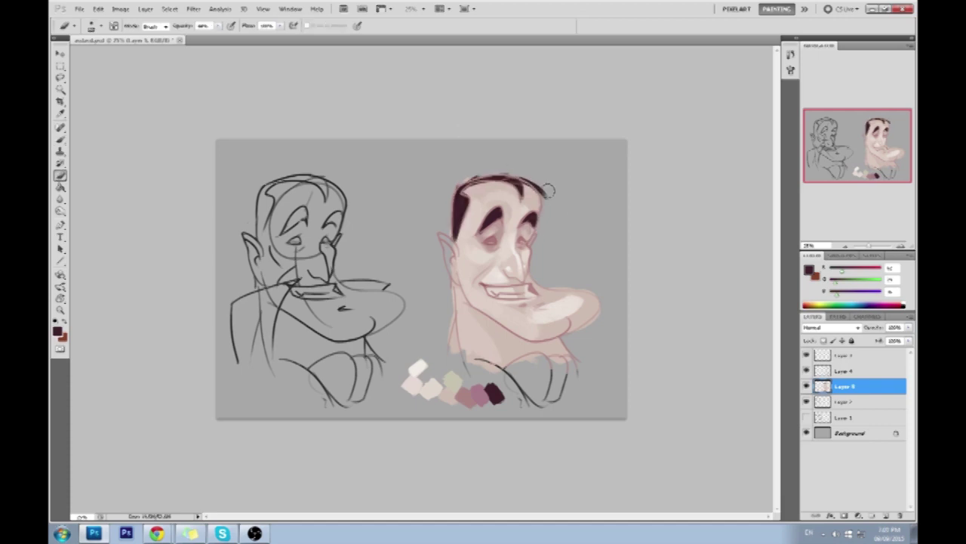
pyautogui.press('v')
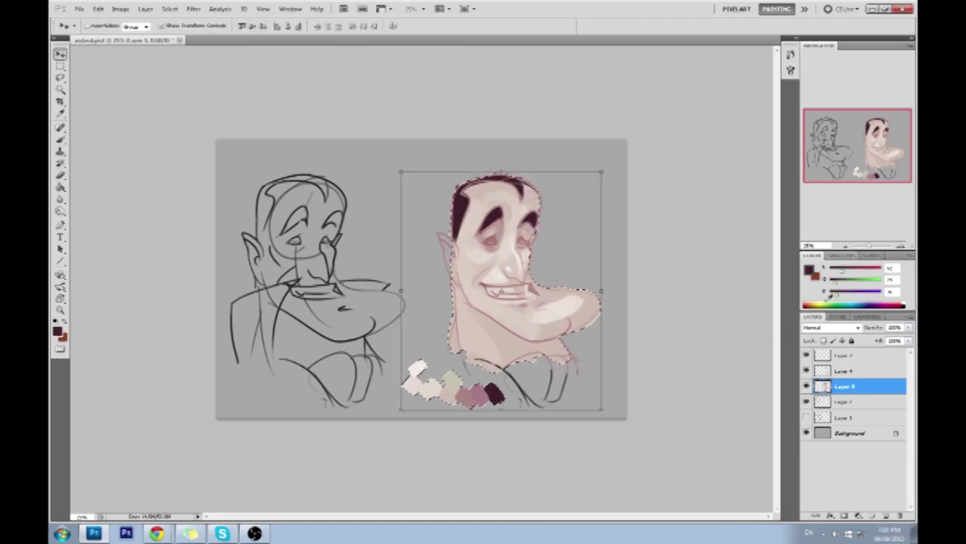
pyautogui.hotkey('ctrl', 'e')
pyautogui.hotkey('ctrl', 'd')
pyautogui.press('b')
# Step: Paint pink shading over the chin and jaw, then sample lighter pinks at 50% opacity
pyautogui.keyDown('alt'); pyautogui.click(564, 285); pyautogui.keyUp('alt')
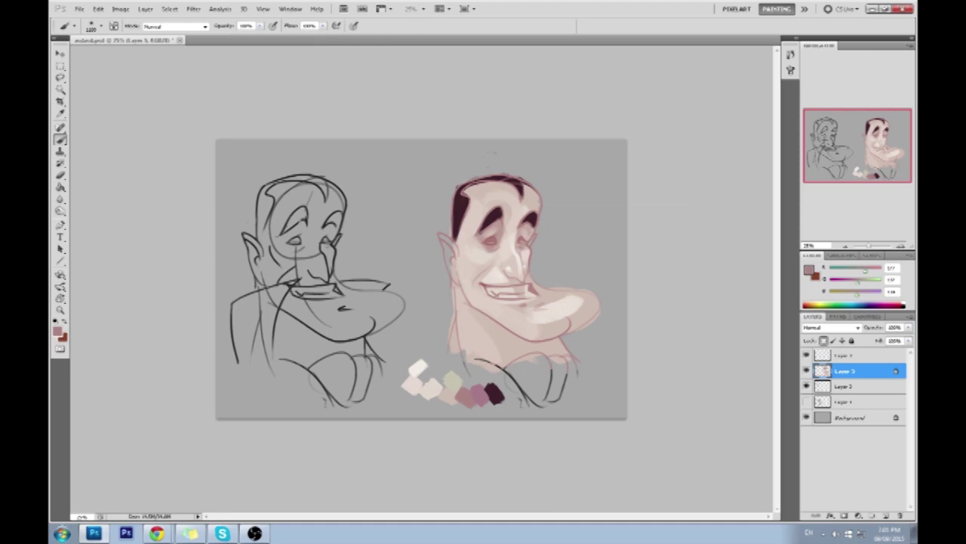
pyautogui.moveTo(581, 298); pyautogui.dragTo(521, 332)
pyautogui.press('o')
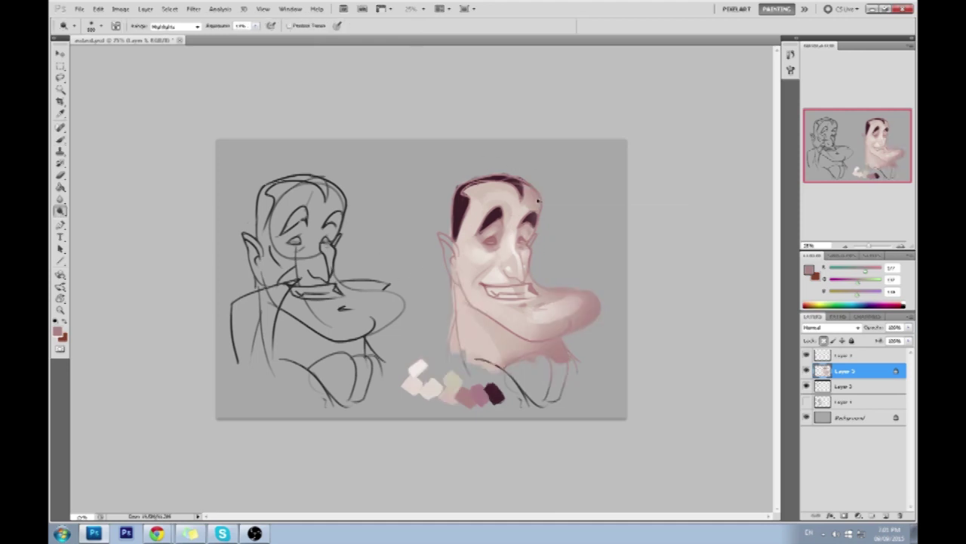
pyautogui.press('b')
pyautogui.keyDown('alt'); pyautogui.click(512, 242); pyautogui.keyUp('alt')
pyautogui.press('5')
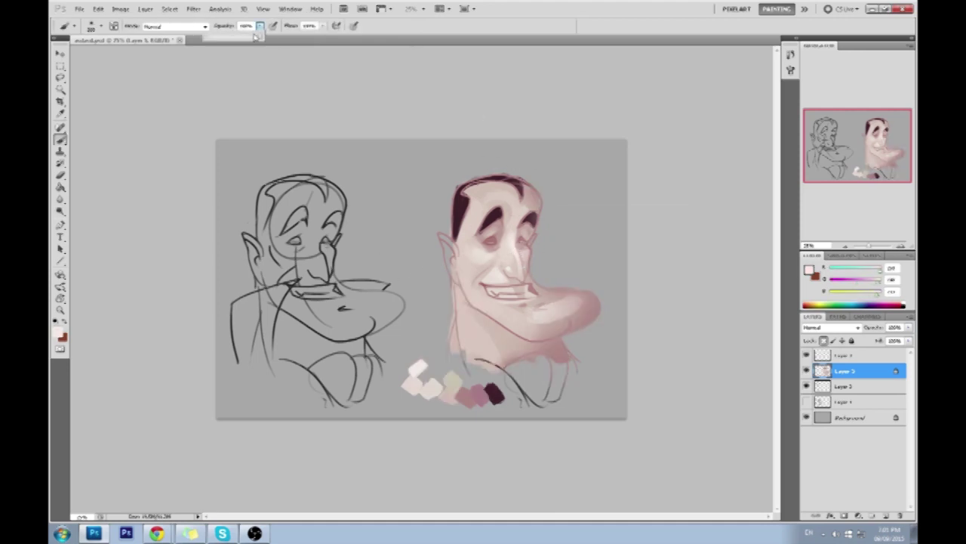
pyautogui.keyDown('alt'); pyautogui.click(532, 249); pyautogui.keyUp('alt')
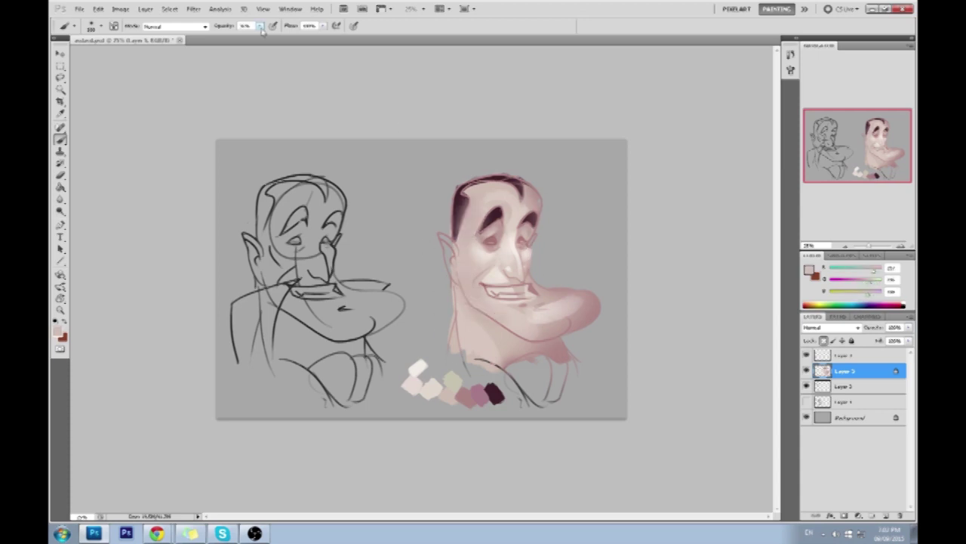
pyautogui.keyDown('alt'); pyautogui.click(484, 317); pyautogui.keyUp('alt')
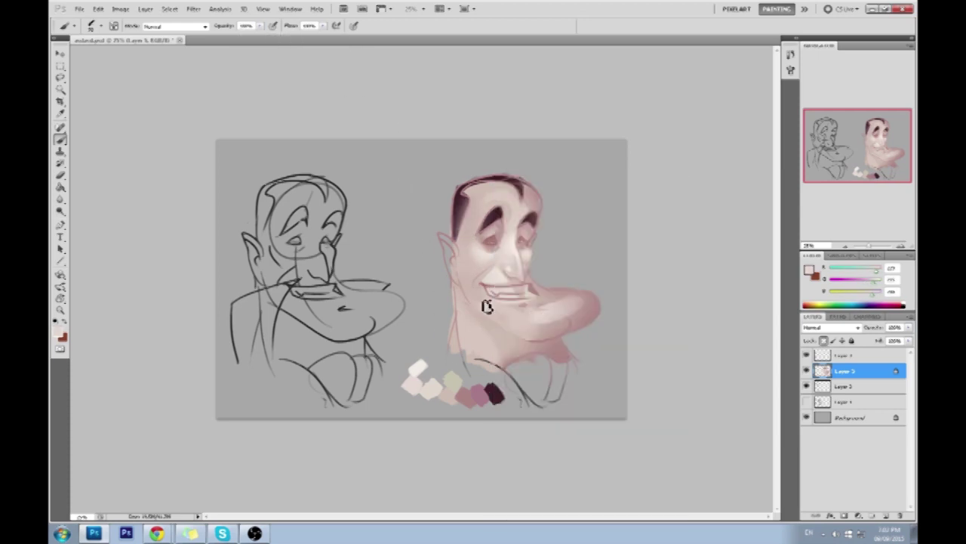
pyautogui.keyDown('alt'); pyautogui.click(504, 261); pyautogui.keyUp('alt')
# Step: Zoom in, pick a new brush preset at about 40% opacity, and sample lighter skin tones
pyautogui.hotkey('ctrl', '+')
pyautogui.keyDown('alt'); pyautogui.click(508, 275); pyautogui.keyUp('alt')
pyautogui.rightClick(490, 285)
pyautogui.keyDown('alt'); pyautogui.click(502, 274); pyautogui.keyUp('alt')
pyautogui.rightClick(503, 274)
pyautogui.keyDown('alt'); pyautogui.click(502, 274); pyautogui.keyUp('alt')
pyautogui.press('4')
pyautogui.keyDown('alt'); pyautogui.click(510, 265); pyautogui.keyUp('alt')
pyautogui.keyDown('alt'); pyautogui.click(521, 267); pyautogui.keyUp('alt')
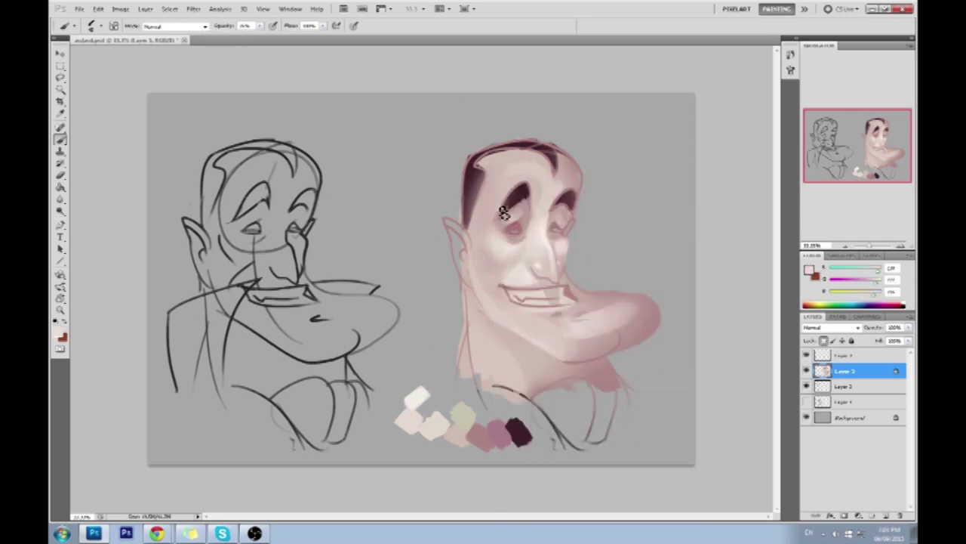
# Step: Sample a range of skin pinks and eyebrow browns from the face at 100% brush opacity
pyautogui.keyDown('alt'); pyautogui.click(520, 232); pyautogui.keyUp('alt')
pyautogui.keyDown('alt'); pyautogui.click(513, 210); pyautogui.keyUp('alt')
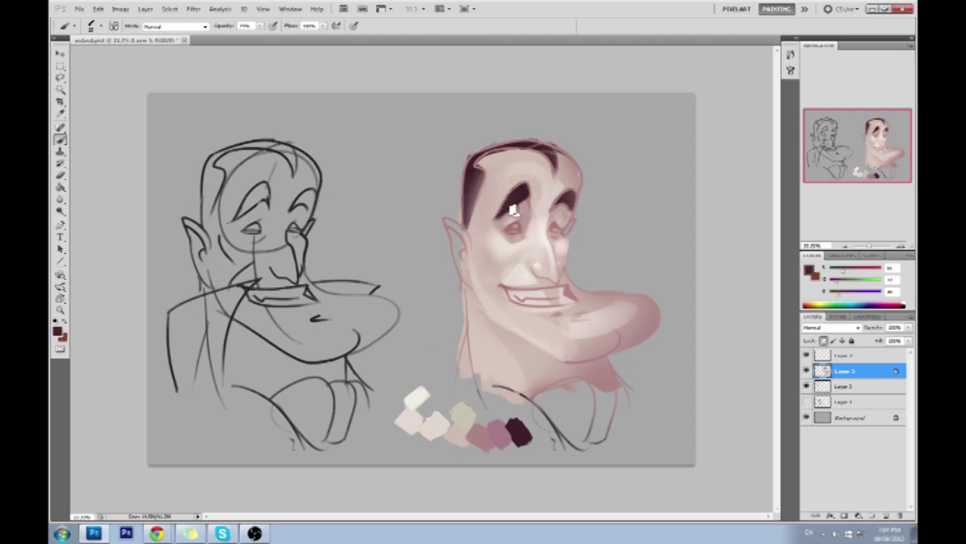
pyautogui.keyDown('alt'); pyautogui.click(537, 172); pyautogui.keyUp('alt')
pyautogui.press('0')
pyautogui.keyDown('alt'); pyautogui.click(558, 223); pyautogui.keyUp('alt')
pyautogui.keyDown('alt'); pyautogui.click(562, 200); pyautogui.keyUp('alt')
pyautogui.keyDown('alt'); pyautogui.click(531, 136); pyautogui.keyUp('alt')
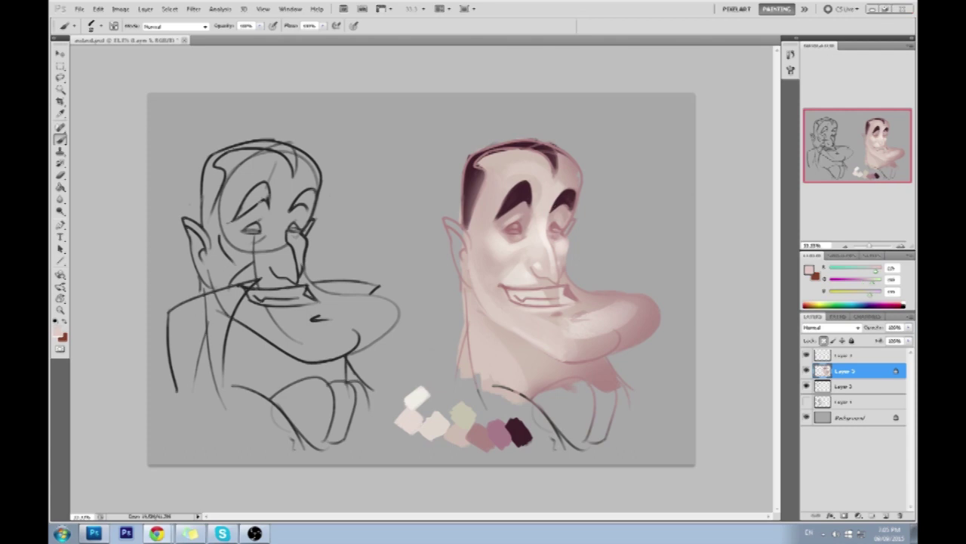
pyautogui.keyDown('alt'); pyautogui.click(578, 206); pyautogui.keyUp('alt')
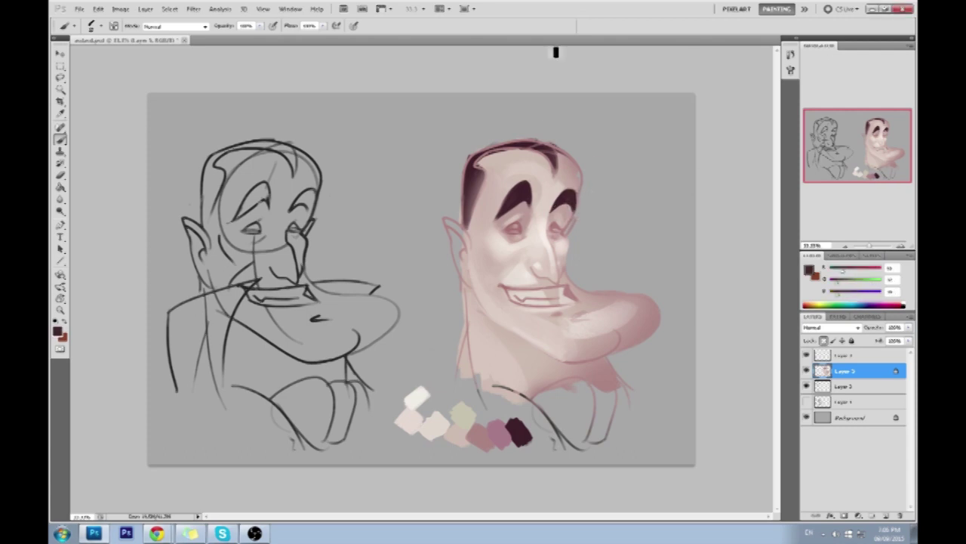
pyautogui.keyDown('alt'); pyautogui.click(556, 197); pyautogui.keyUp('alt')
pyautogui.keyDown('alt'); pyautogui.click(541, 161); pyautogui.keyUp('alt')
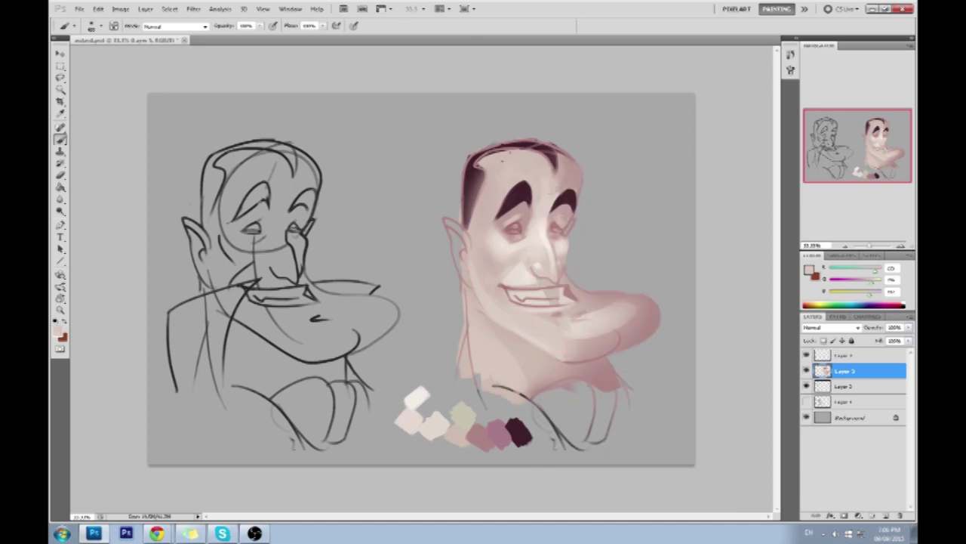
pyautogui.click(808, 269)
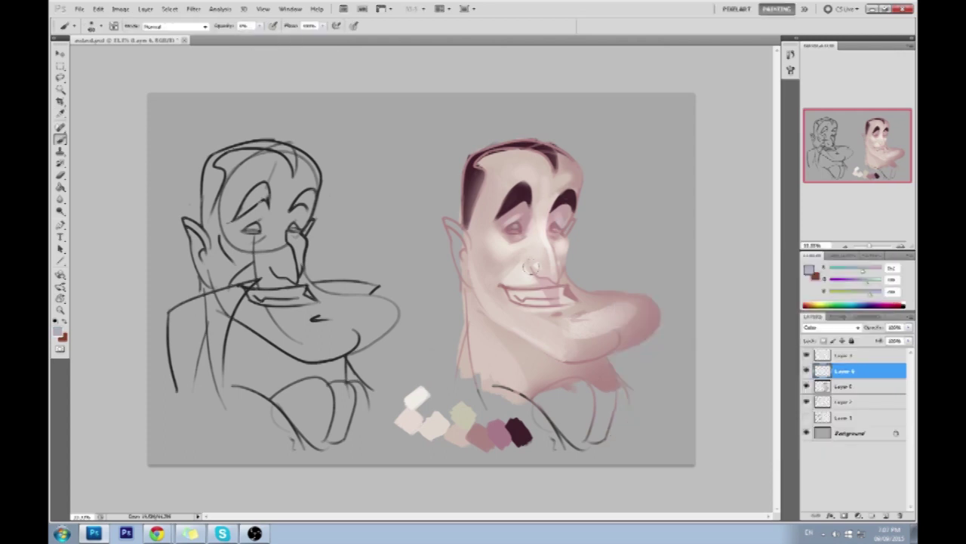
# Step: Merge the colour layer down and paint pink from the nose tip across the upper lip
pyautogui.hotkey('ctrl', 'e')
pyautogui.keyDown('alt'); pyautogui.click(528, 266); pyautogui.keyUp('alt')
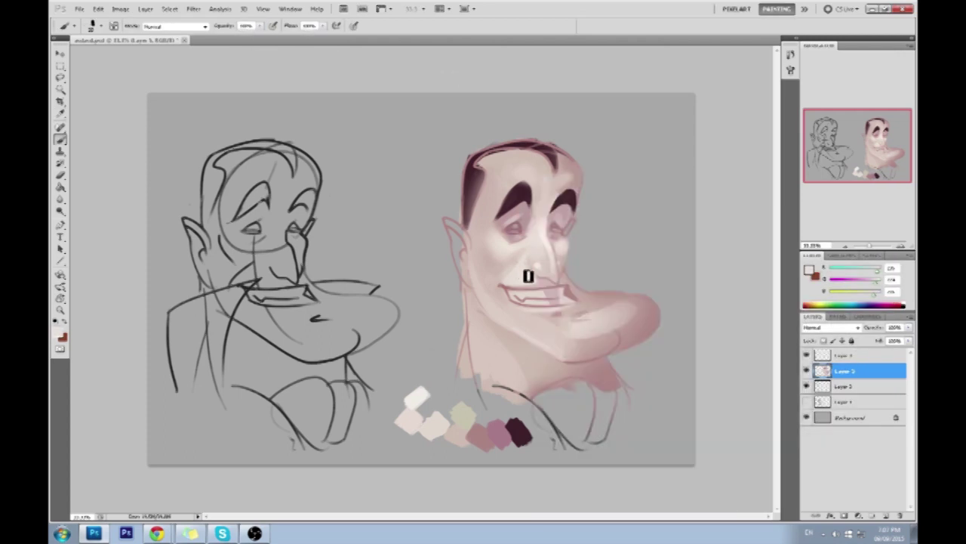
pyautogui.keyDown('alt'); pyautogui.click(534, 264); pyautogui.keyUp('alt')
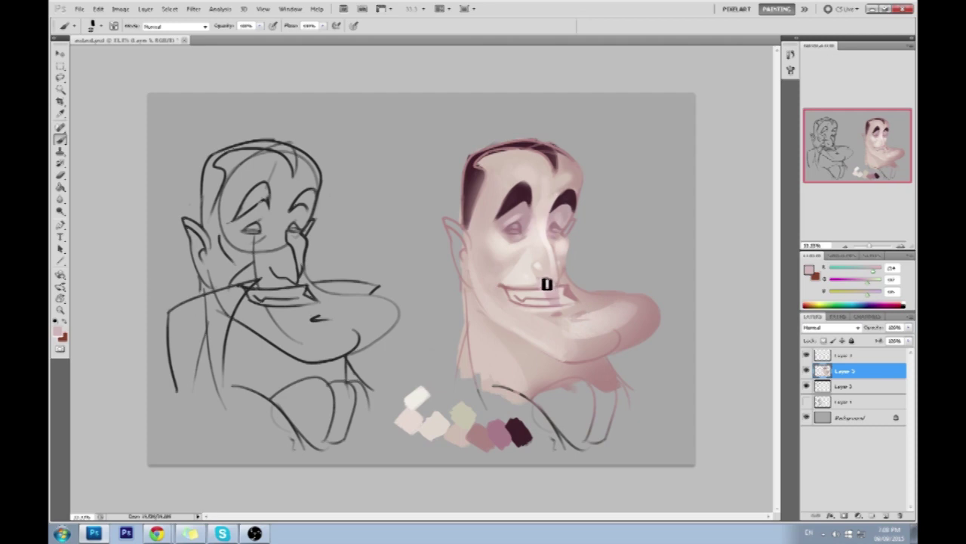
pyautogui.keyDown('alt'); pyautogui.click(544, 293); pyautogui.keyUp('alt')
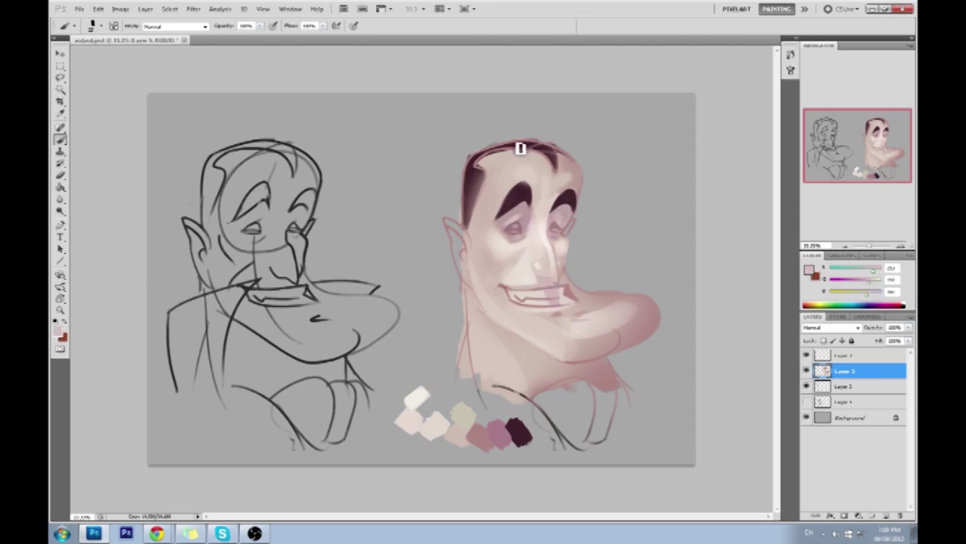
pyautogui.keyDown('alt'); pyautogui.click(518, 293); pyautogui.keyUp('alt')
pyautogui.keyDown('alt'); pyautogui.click(532, 301); pyautogui.keyUp('alt')
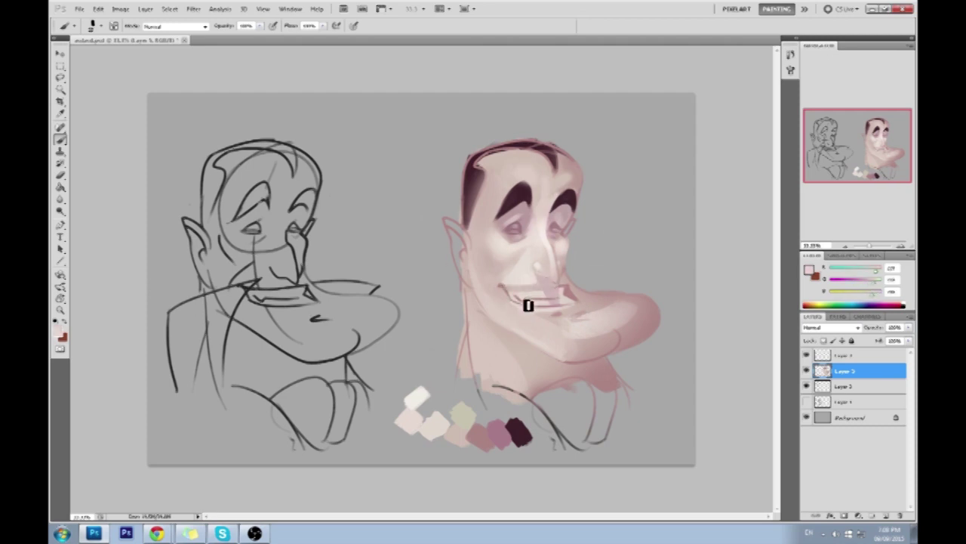
pyautogui.keyDown('alt'); pyautogui.click(514, 290); pyautogui.keyUp('alt')
pyautogui.moveTo(533, 306); pyautogui.dragTo(564, 302)
pyautogui.keyDown('alt'); pyautogui.click(533, 308); pyautogui.keyUp('alt')
pyautogui.moveTo(533, 308); pyautogui.dragTo(573, 311)
# Step: Try a new Color-mode layer, then discard it, undo recent strokes and set brush opacity to 10%
pyautogui.press('o')
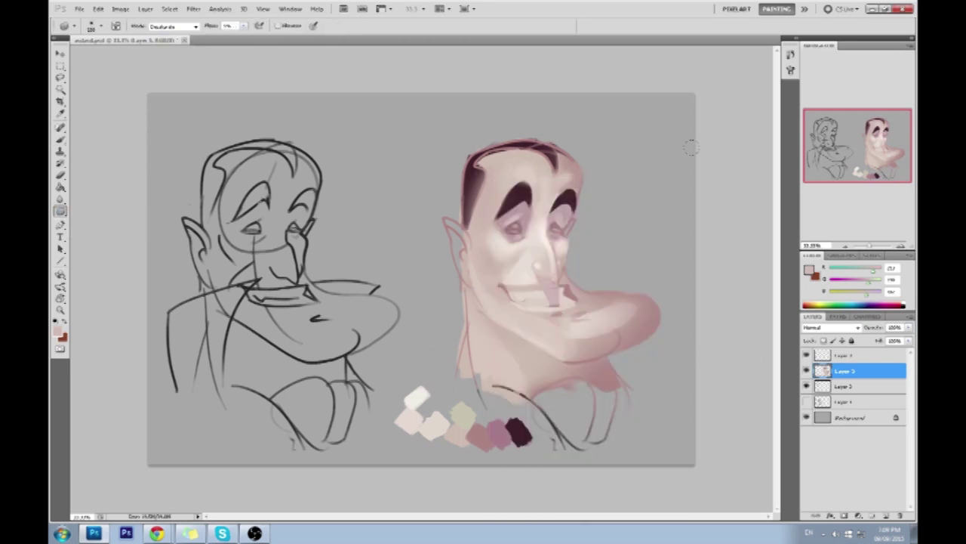
pyautogui.hotkey('ctrl', 'shift', 'alt', 'n')
pyautogui.hotkey('shift', 'alt', 'c')
pyautogui.press('b')
pyautogui.hotkey('ctrl', 'alt', 'z')
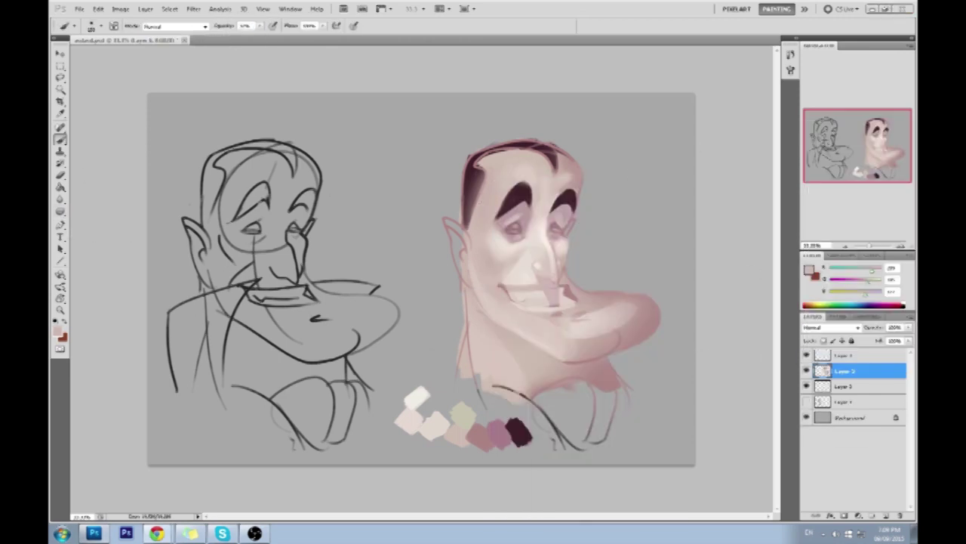
pyautogui.keyDown('alt'); pyautogui.click(536, 273); pyautogui.keyUp('alt')
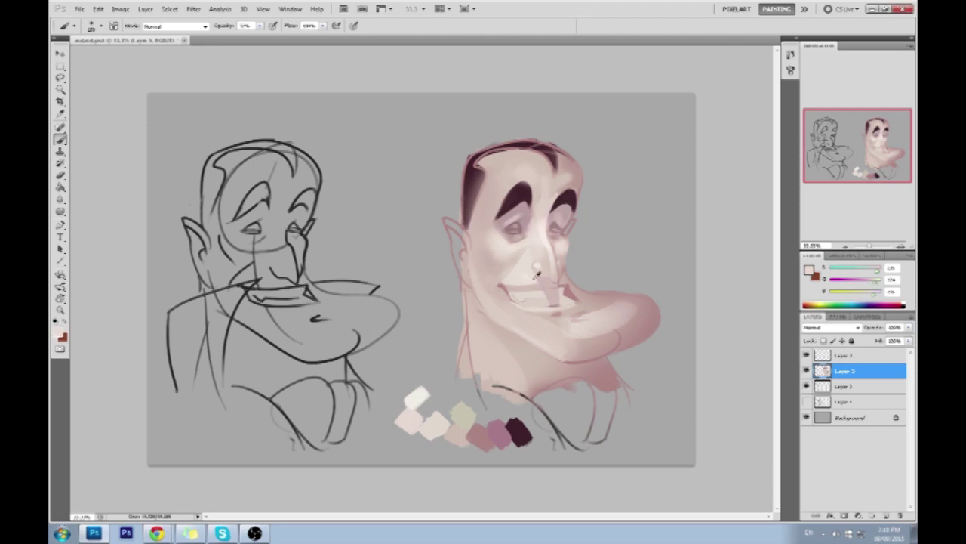
pyautogui.press('4')
pyautogui.hotkey('ctrl', 'alt', 'z')
pyautogui.hotkey('ctrl', 'alt', 'z')
pyautogui.hotkey('ctrl', 'alt', 'z')
pyautogui.hotkey('ctrl', 'alt', 'z')
pyautogui.press('1')
pyautogui.keyDown('alt'); pyautogui.click(510, 220); pyautogui.keyUp('alt')
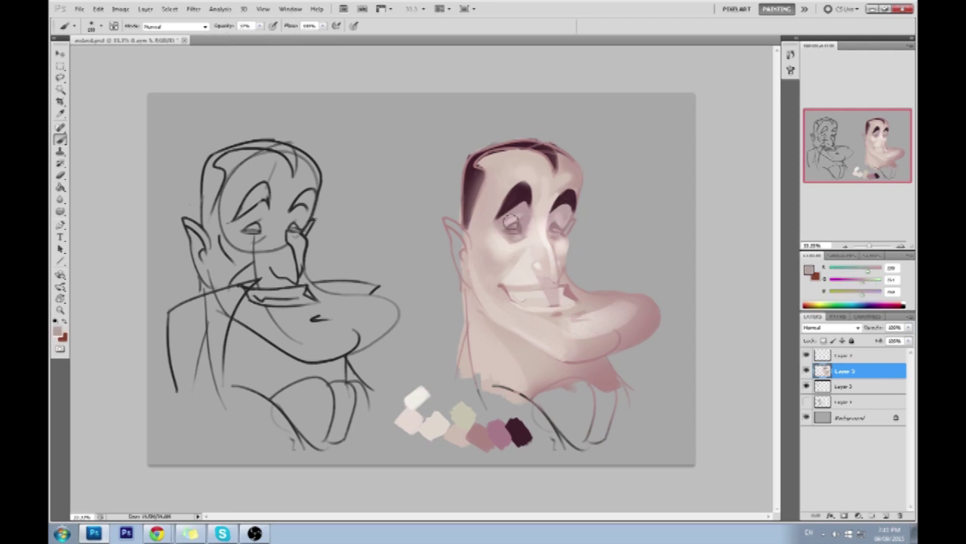
pyautogui.rightClick(509, 175)
pyautogui.scroll(2, 644, 249)
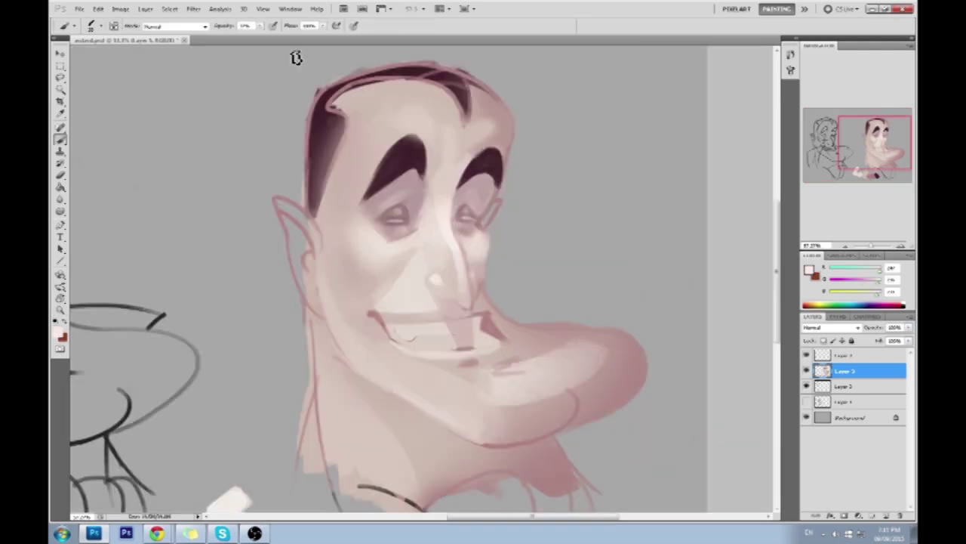
# Step: Sample nose and cheek skin tones and lighten the jaw and chin with paint strokes
pyautogui.keyDown('alt'); pyautogui.click(470, 282); pyautogui.keyUp('alt')
pyautogui.keyDown('alt'); pyautogui.click(474, 300); pyautogui.keyUp('alt')
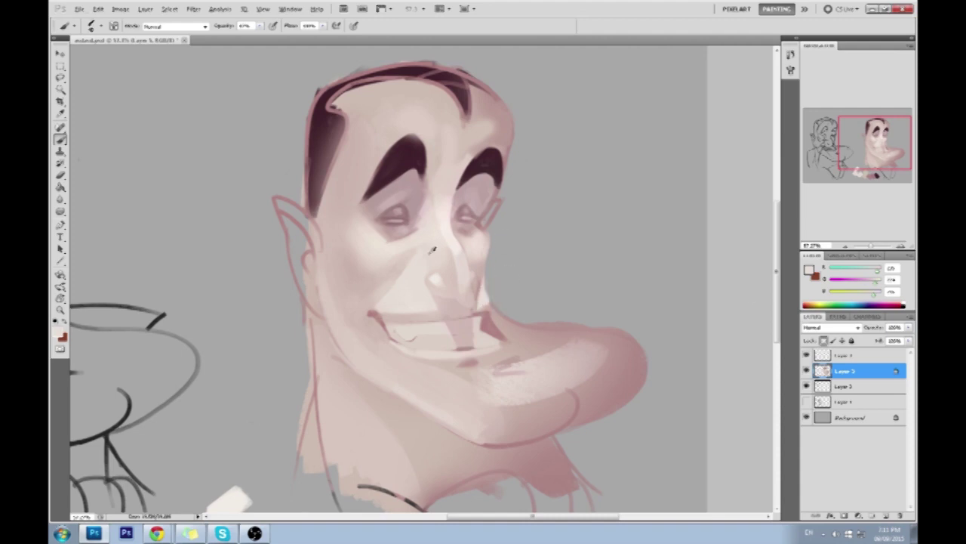
pyautogui.keyDown('alt'); pyautogui.click(451, 231); pyautogui.keyUp('alt')
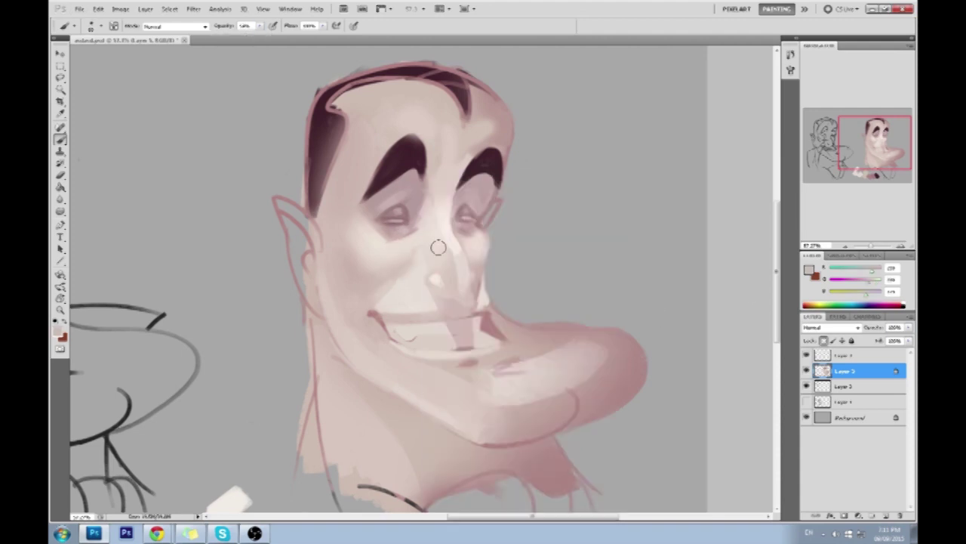
pyautogui.keyDown('alt'); pyautogui.click(355, 289); pyautogui.keyUp('alt')
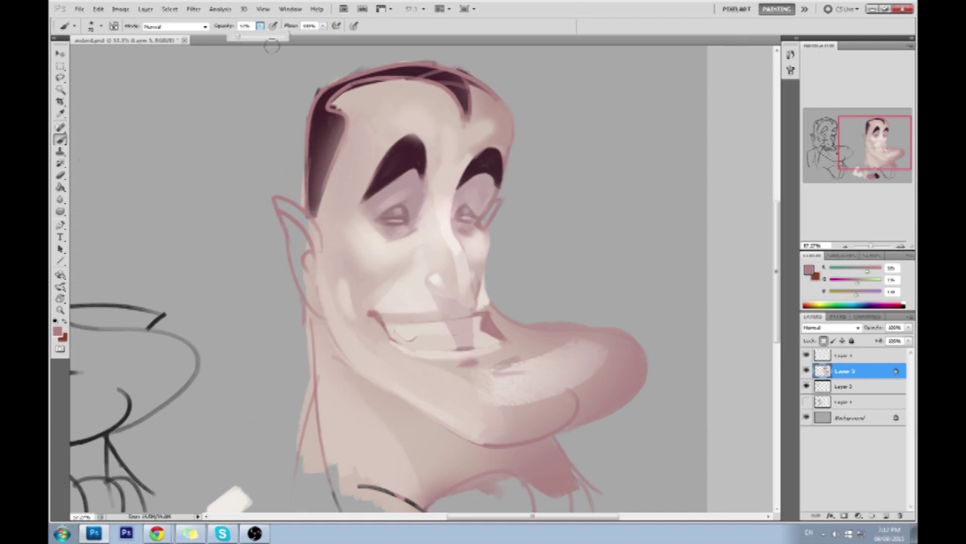
pyautogui.hotkey('ctrl', '-')
pyautogui.hotkey('ctrl', '-')
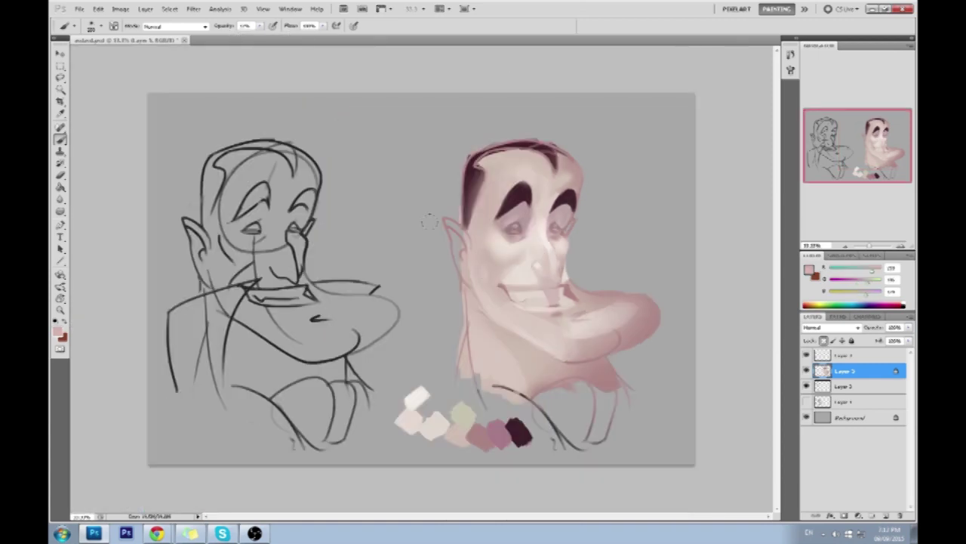
pyautogui.keyDown('alt'); pyautogui.click(479, 276); pyautogui.keyUp('alt')
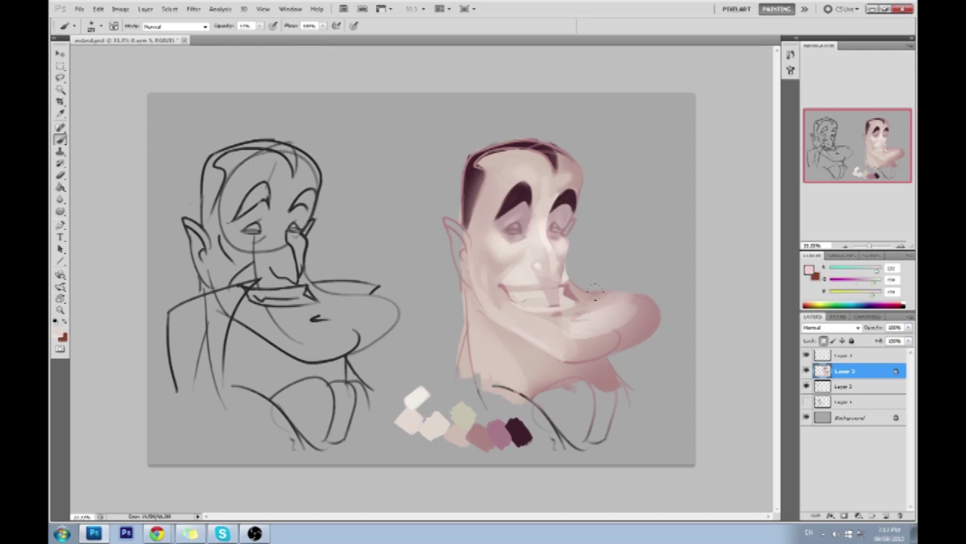
pyautogui.moveTo(581, 302); pyautogui.dragTo(653, 336)
pyautogui.moveTo(287, 41); pyautogui.dragTo(566, 321)
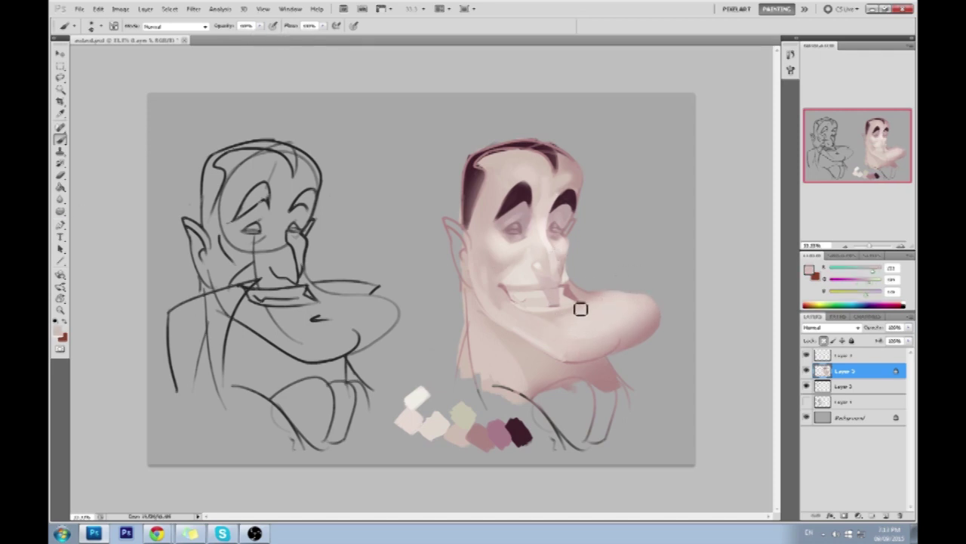
# Step: Smooth and lighten the jaw below the mouth at 50% opacity, trying the Smudge tool
pyautogui.keyDown('alt'); pyautogui.click(498, 360); pyautogui.keyUp('alt')
pyautogui.moveTo(561, 317); pyautogui.dragTo(612, 325)
pyautogui.press('5')
pyautogui.keyDown('alt'); pyautogui.click(617, 324); pyautogui.keyUp('alt')
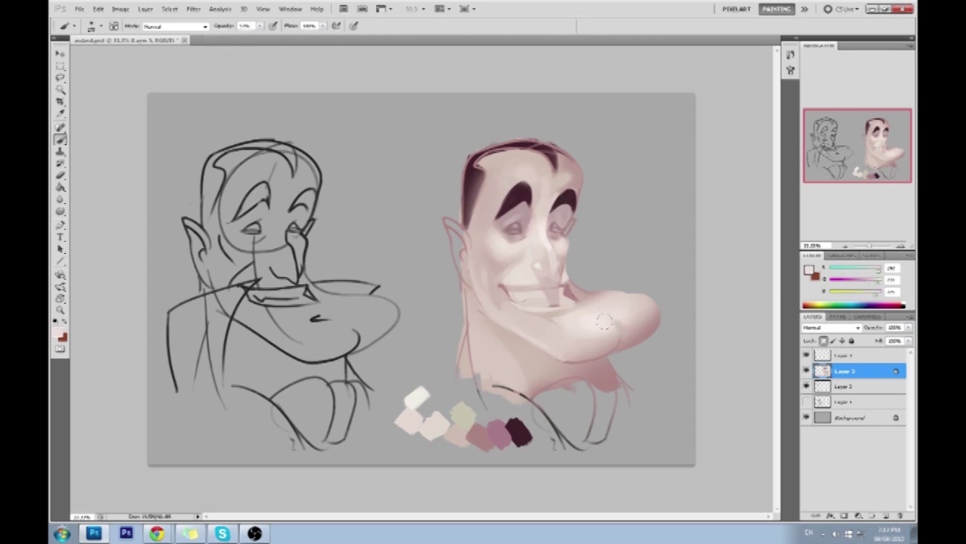
pyautogui.press('r')
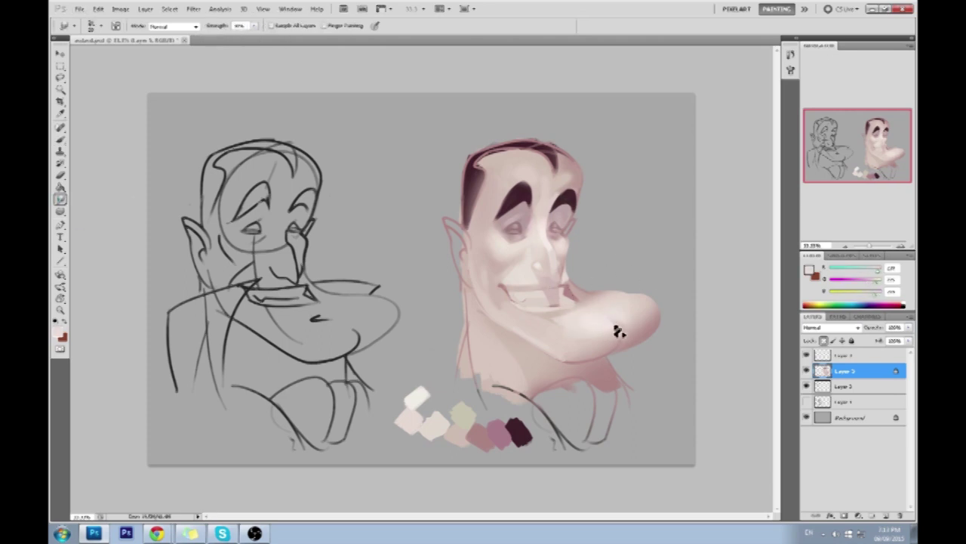
pyautogui.press('b')
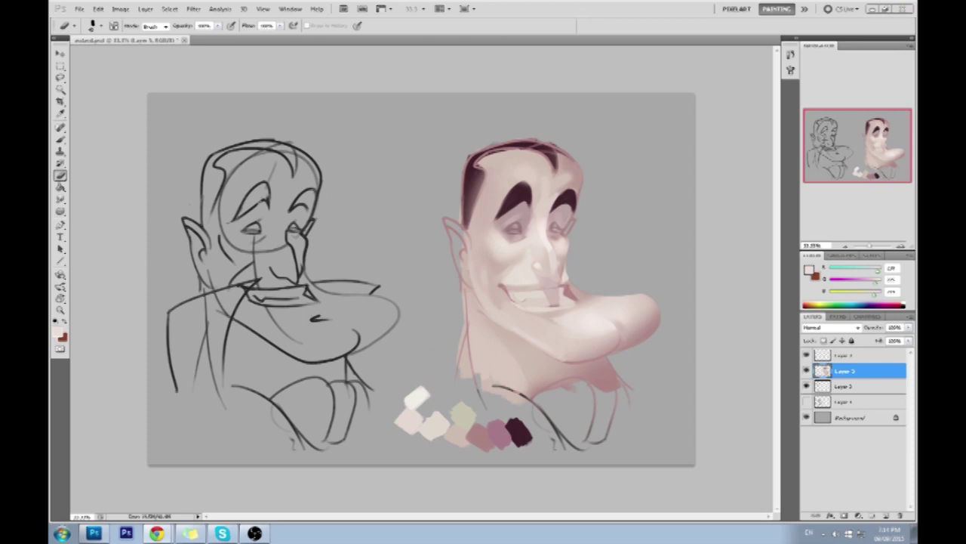
pyautogui.press('b')
# Step: Dab light pink at the mouth, blend it with Smudge, and sample cheek pinks at 50% opacity
pyautogui.keyDown('alt'); pyautogui.click(533, 284); pyautogui.keyUp('alt')
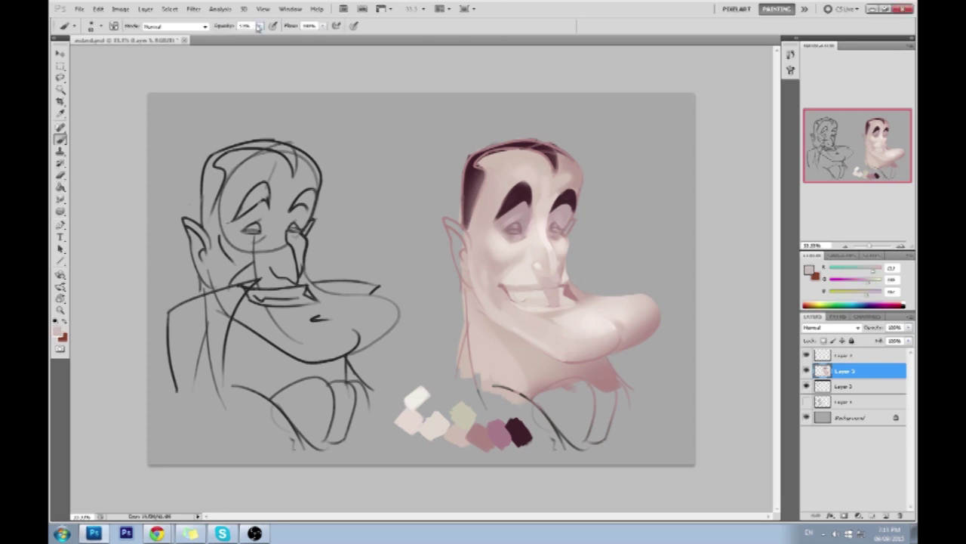
pyautogui.click(557, 289)
pyautogui.keyDown('alt'); pyautogui.click(511, 282); pyautogui.keyUp('alt')
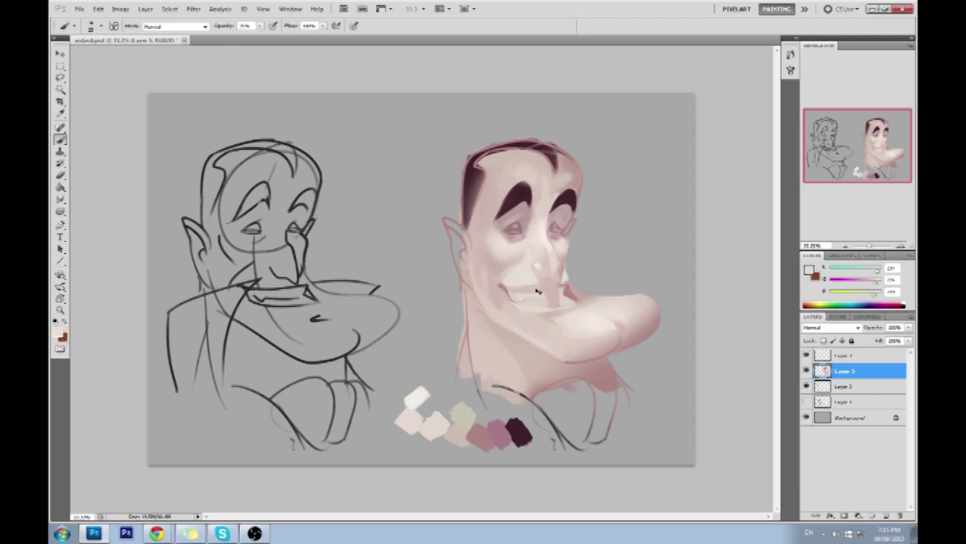
pyautogui.press('r')
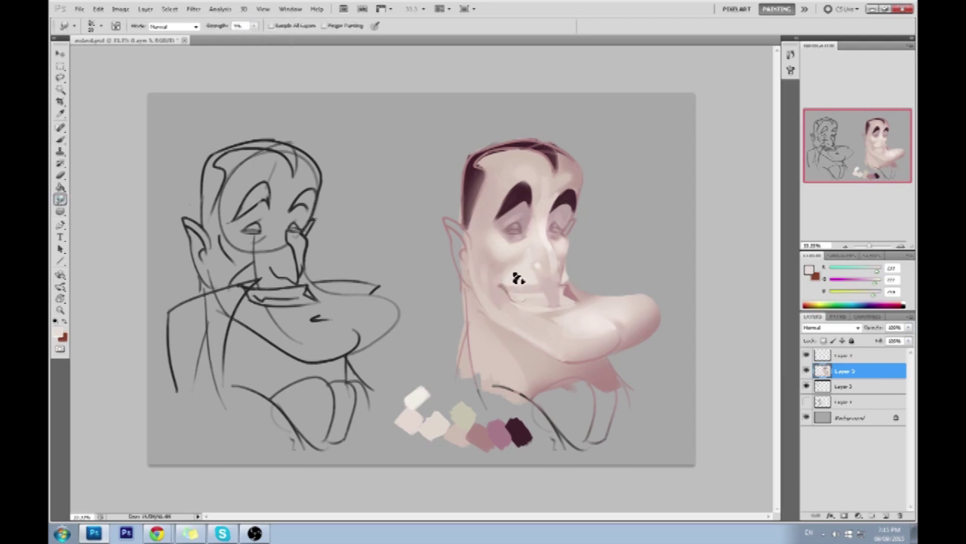
pyautogui.press('b')
pyautogui.keyDown('alt'); pyautogui.click(492, 281); pyautogui.keyUp('alt')
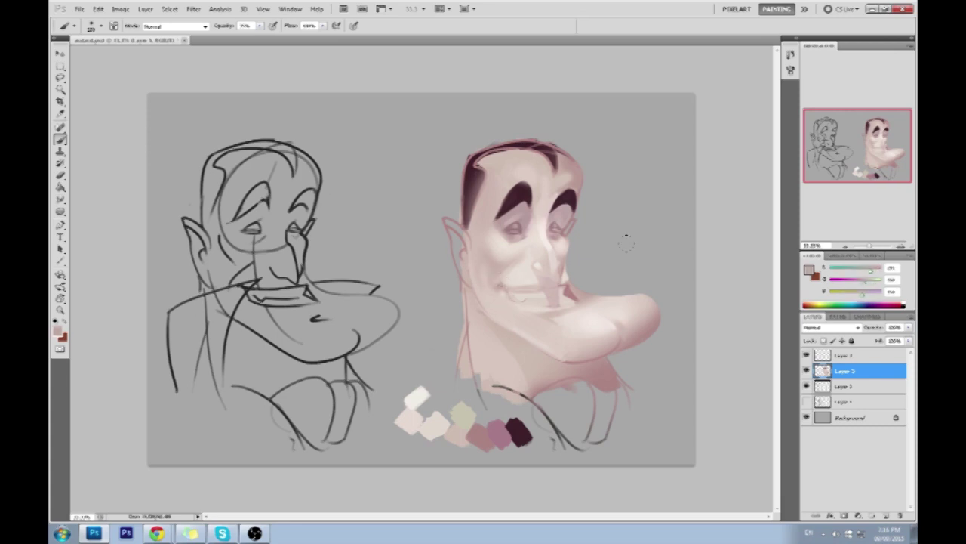
pyautogui.keyDown('alt'); pyautogui.click(492, 247); pyautogui.keyUp('alt')
pyautogui.hotkey('ctrl', '+')
pyautogui.press('5')
pyautogui.keyDown('alt'); pyautogui.click(695, 180); pyautogui.keyUp('alt')
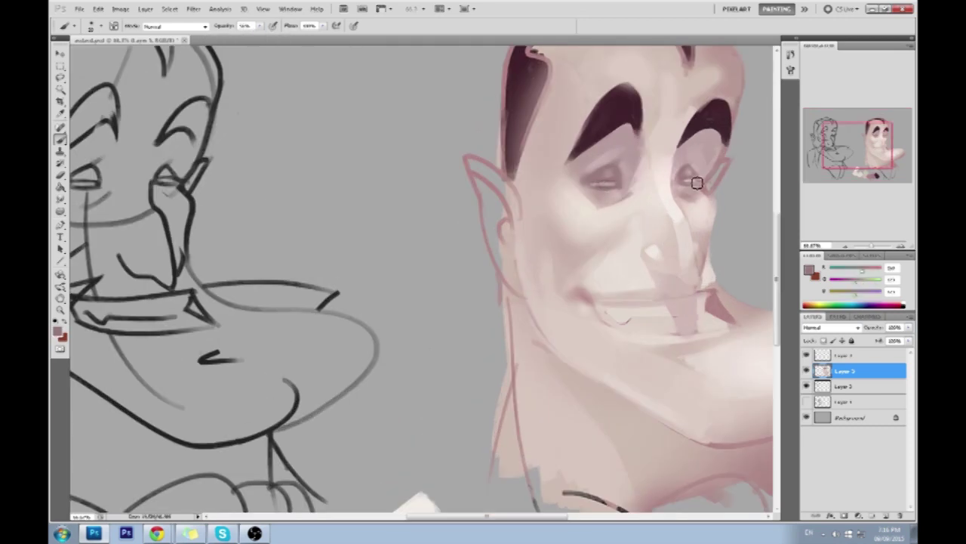
# Step: Sample a light skin pink and test it with a pale stroke on the background
pyautogui.keyDown('alt'); pyautogui.click(643, 188); pyautogui.keyUp('alt')
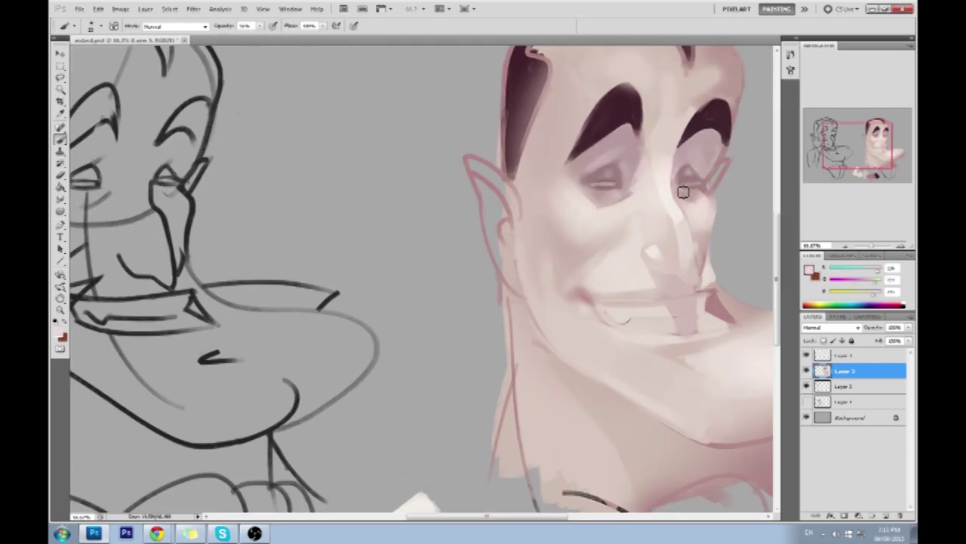
pyautogui.keyDown('alt'); pyautogui.click(684, 187); pyautogui.keyUp('alt')
pyautogui.moveTo(358, 206); pyautogui.dragTo(352, 255)
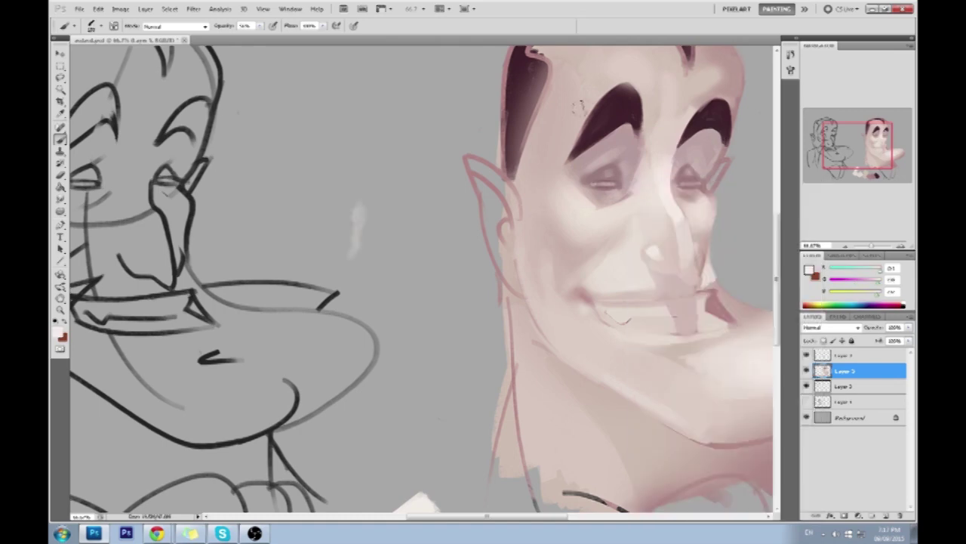
pyautogui.press('o')
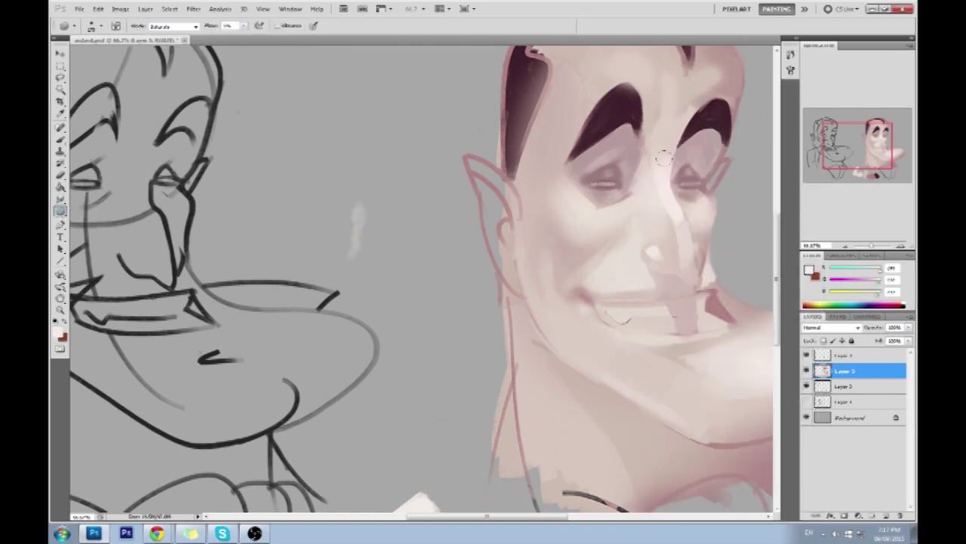
pyautogui.hotkey('ctrl', '0')
pyautogui.hotkey('ctrl', '+')
pyautogui.press('b')
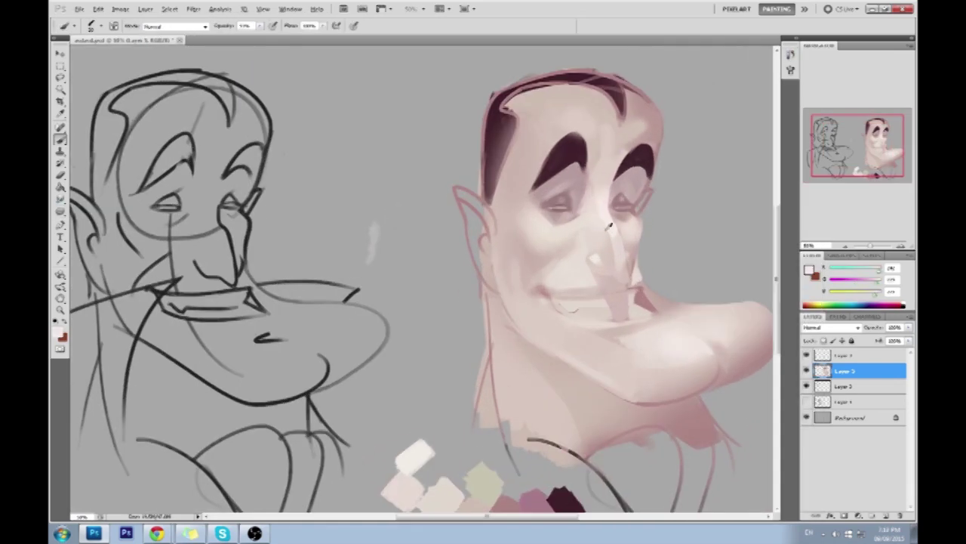
pyautogui.scroll(3, 614, 237)
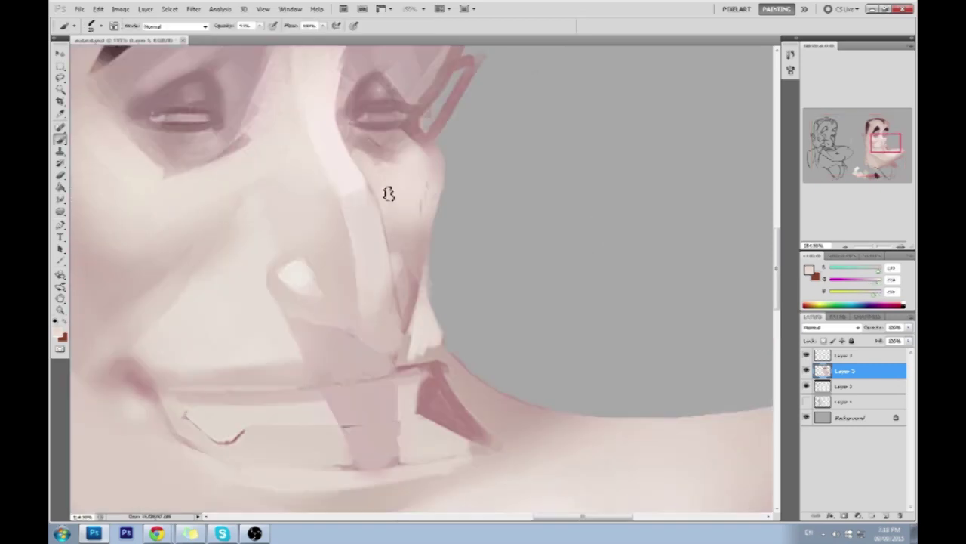
pyautogui.scroll(-4, 387, 188)
pyautogui.scroll(-1, 387, 188)
pyautogui.scroll(1, 548, 262)
# Step: Sample skin tones around the eyes and brush a light stroke along the top of the forehead
pyautogui.keyDown('alt'); pyautogui.click(547, 262); pyautogui.keyUp('alt')
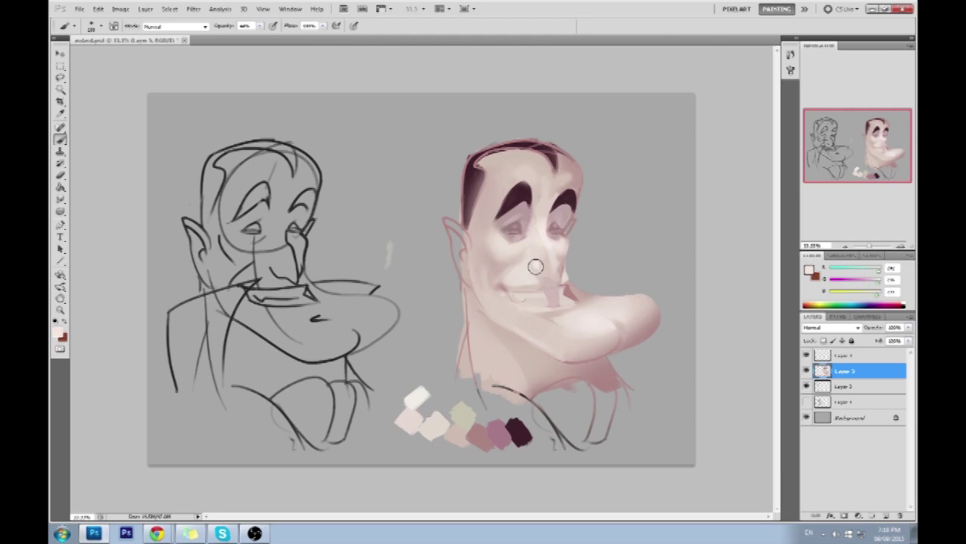
pyautogui.keyDown('alt'); pyautogui.click(570, 181); pyautogui.keyUp('alt')
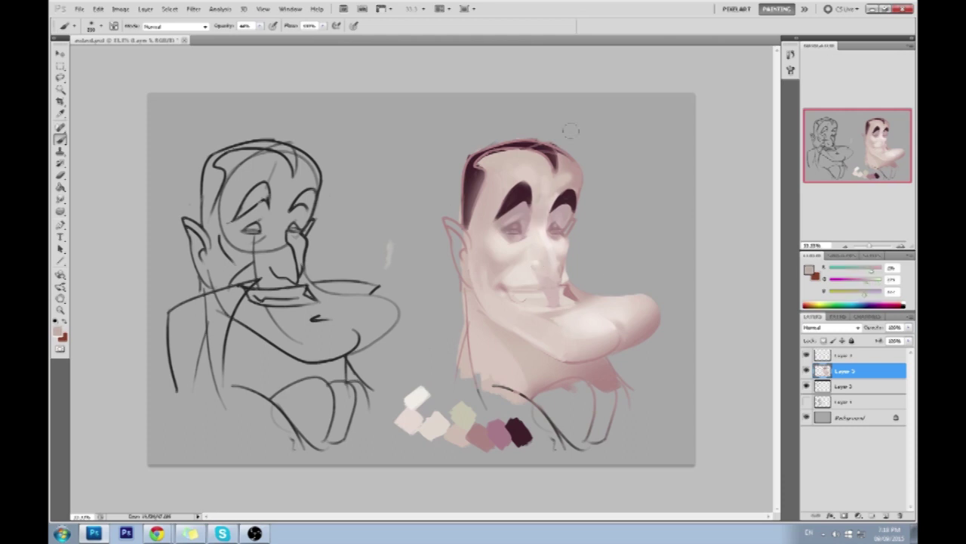
pyautogui.keyDown('alt'); pyautogui.click(542, 227); pyautogui.keyUp('alt')
pyautogui.keyDown('alt'); pyautogui.click(553, 217); pyautogui.keyUp('alt')
pyautogui.keyDown('alt'); pyautogui.click(593, 168); pyautogui.keyUp('alt')
pyautogui.keyDown('alt'); pyautogui.click(508, 232); pyautogui.keyUp('alt')
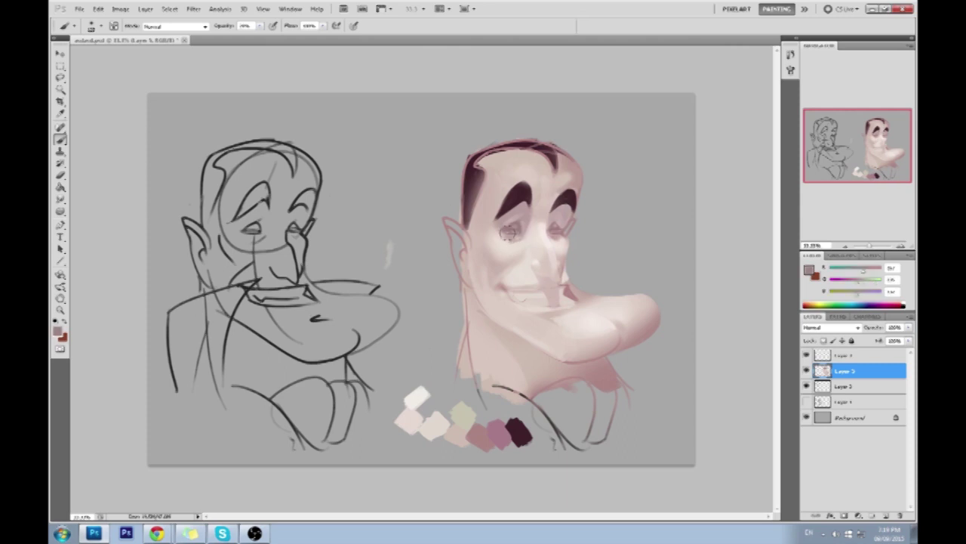
pyautogui.keyDown('alt'); pyautogui.click(556, 235); pyautogui.keyUp('alt')
pyautogui.keyDown('alt'); pyautogui.click(587, 171); pyautogui.keyUp('alt')
pyautogui.keyDown('alt'); pyautogui.click(510, 240); pyautogui.keyUp('alt')
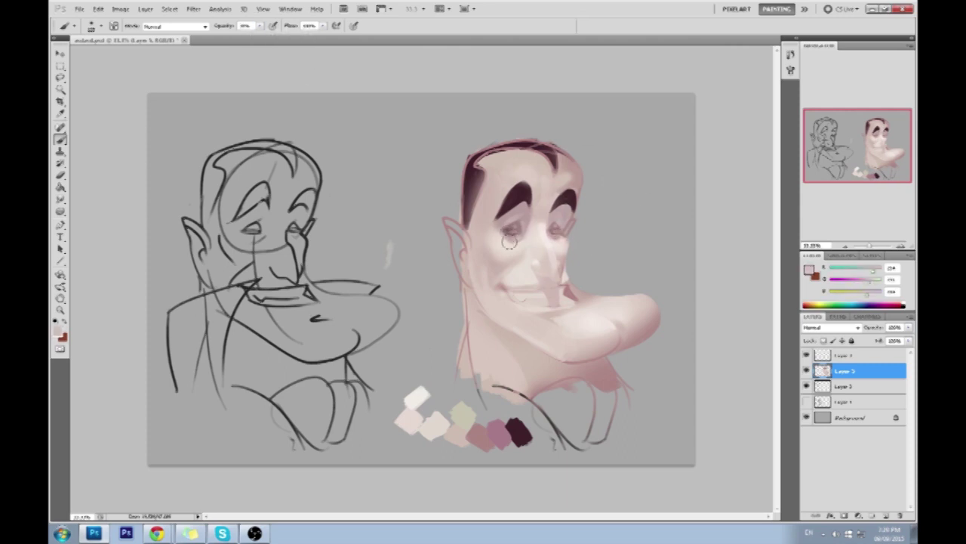
pyautogui.keyDown('alt'); pyautogui.click(521, 253); pyautogui.keyUp('alt')
pyautogui.moveTo(476, 163); pyautogui.dragTo(564, 154)
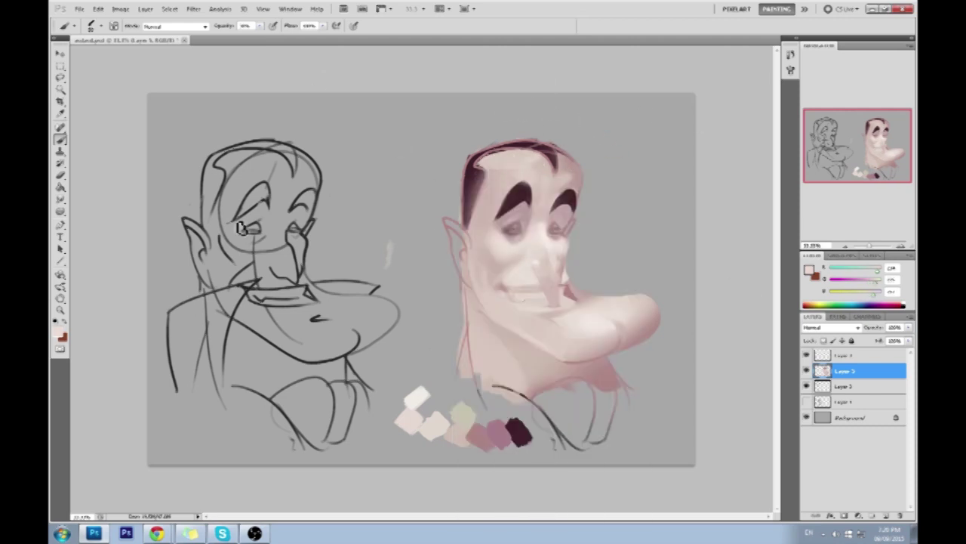
# Step: Cover the old top hairline with light skin-tone paint
pyautogui.keyDown('alt'); pyautogui.click(542, 218); pyautogui.keyUp('alt')
pyautogui.moveTo(483, 160); pyautogui.dragTo(532, 148)
pyautogui.moveTo(477, 166)
pyautogui.mouseDown()
pyautogui.moveTo(578, 155)
pyautogui.moveTo(520, 167)
pyautogui.moveTo(467, 141)
pyautogui.mouseUp()
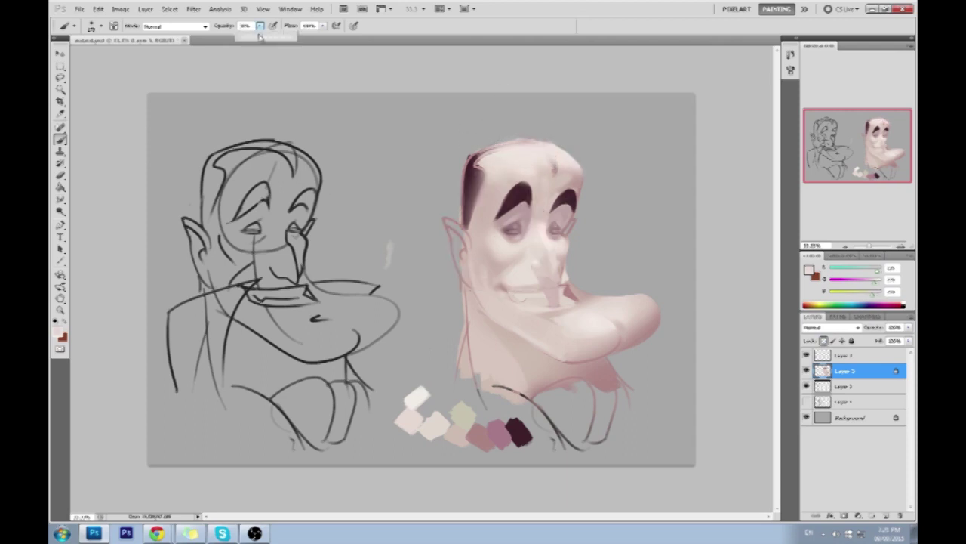
# Step: Paint dark maroon hair along the top and left side of the head
pyautogui.keyDown('alt'); pyautogui.click(561, 242); pyautogui.keyUp('alt')
pyautogui.keyDown('alt'); pyautogui.click(559, 197); pyautogui.keyUp('alt')
pyautogui.moveTo(538, 140)
pyautogui.mouseDown()
pyautogui.moveTo(453, 167)
pyautogui.moveTo(462, 222)
pyautogui.mouseUp()
pyautogui.moveTo(480, 166); pyautogui.dragTo(474, 231)
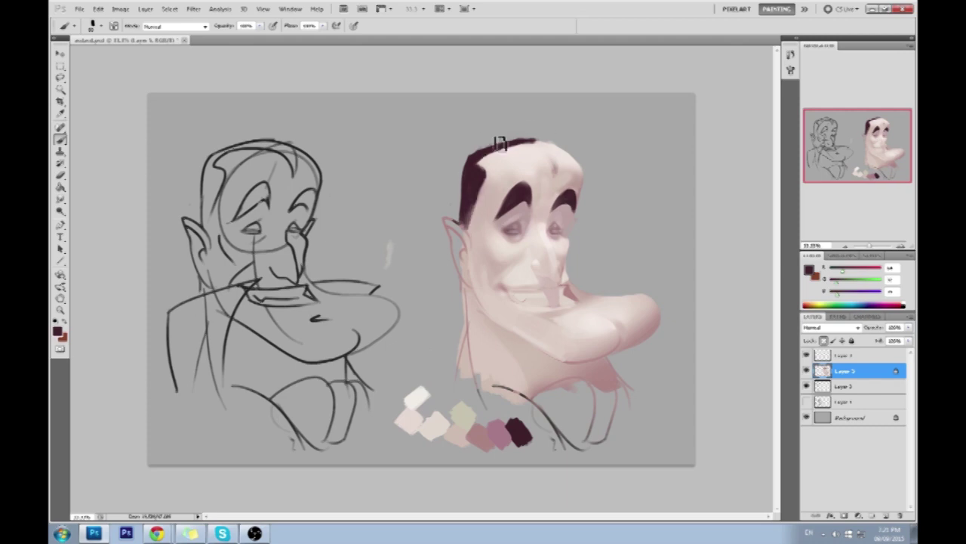
pyautogui.moveTo(491, 145)
pyautogui.mouseDown()
pyautogui.moveTo(554, 155)
pyautogui.moveTo(564, 168)
pyautogui.mouseUp()
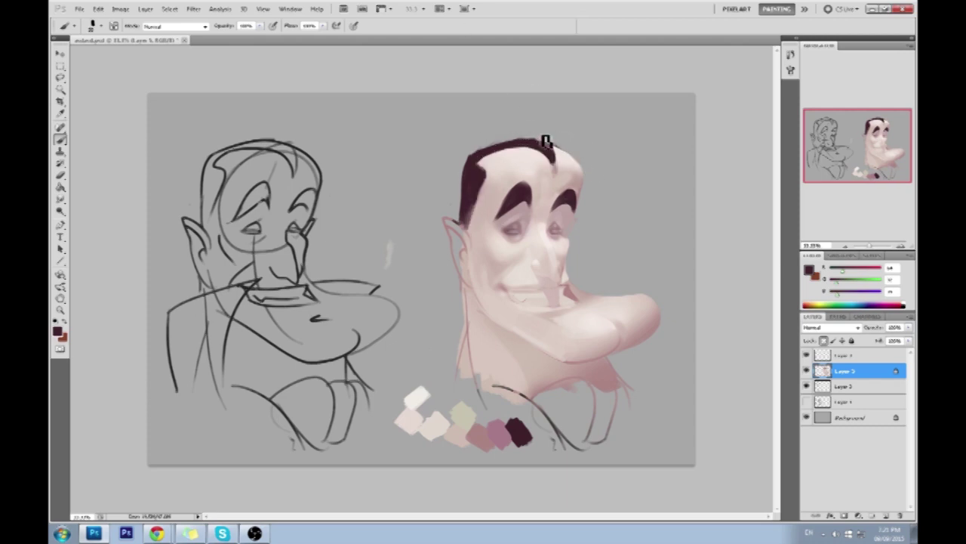
# Step: Erase the hair's top edge into a thinner band and repaint skin over its left edge
pyautogui.press('e')
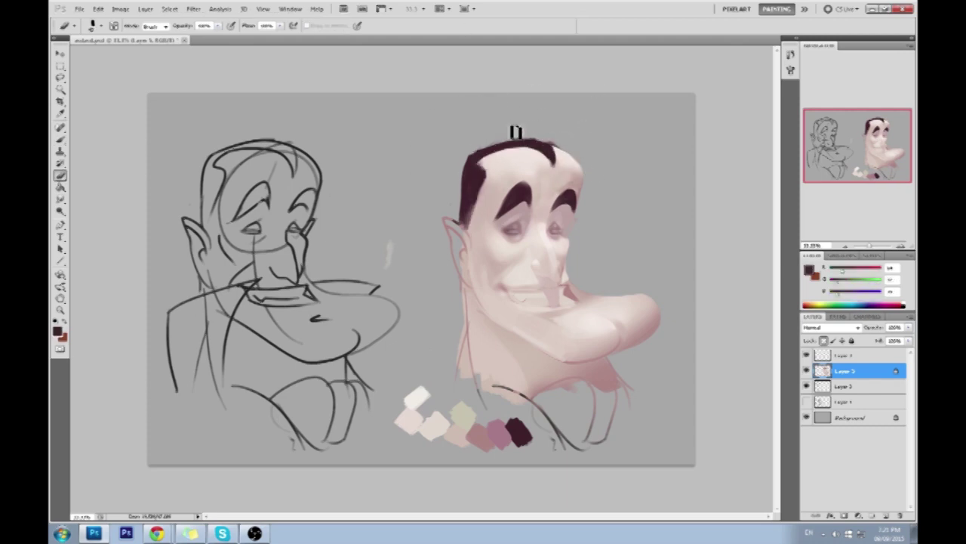
pyautogui.moveTo(544, 140)
pyautogui.mouseDown()
pyautogui.moveTo(499, 144)
pyautogui.moveTo(548, 143)
pyautogui.mouseUp()
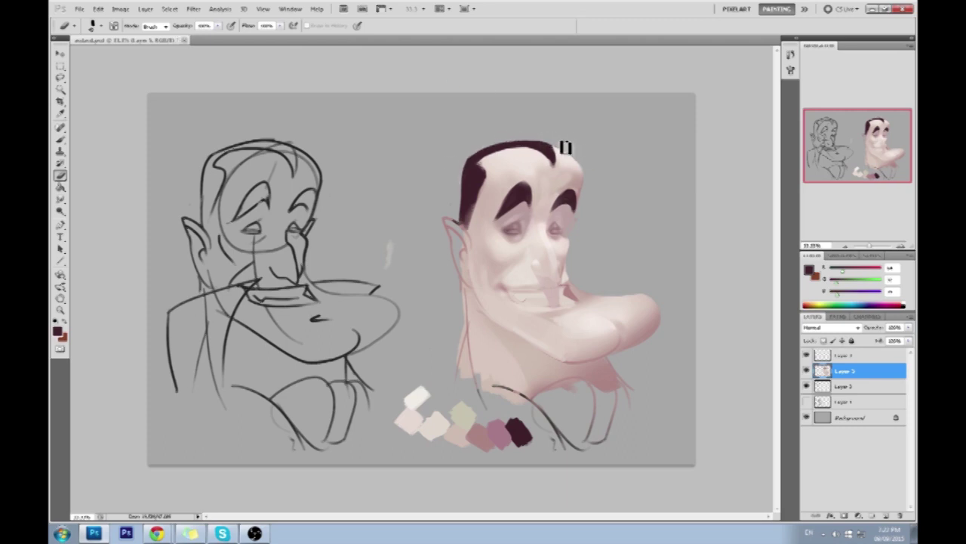
pyautogui.press('b')
pyautogui.keyDown('alt'); pyautogui.click(483, 174); pyautogui.keyUp('alt')
pyautogui.moveTo(483, 183); pyautogui.dragTo(464, 226)
# Step: Add a new layer and merge it down into the painted head layer
pyautogui.keyDown('alt'); pyautogui.click(572, 245); pyautogui.keyUp('alt')
pyautogui.hotkey('ctrl', 'shift', 'alt', 'n')
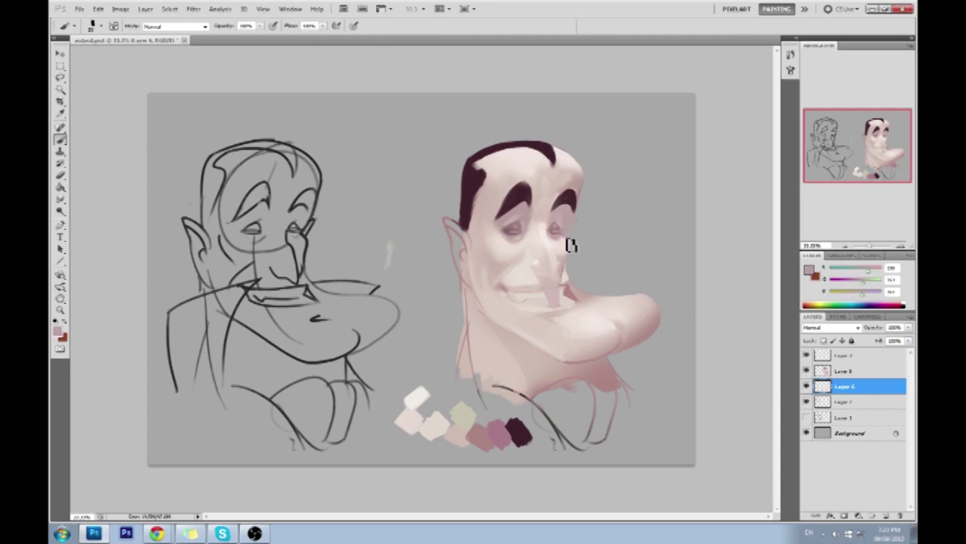
pyautogui.keyDown('alt'); pyautogui.click(590, 214); pyautogui.keyUp('alt')
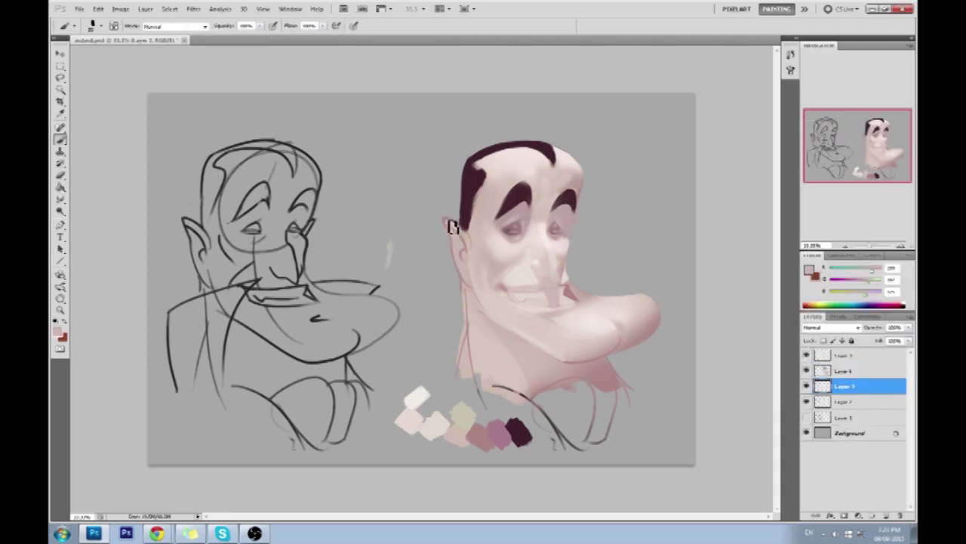
pyautogui.hotkey('ctrl', 'e')
pyautogui.click(602, 244)
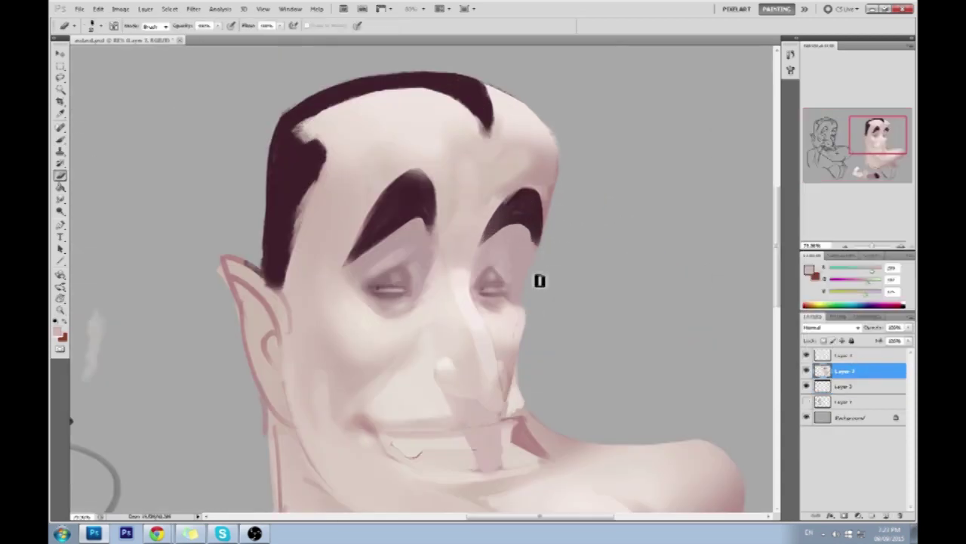
pyautogui.hotkey('ctrl', '0')
# Step: Draw a freehand lasso selection around part of the head and dismiss the warning
pyautogui.press('l')
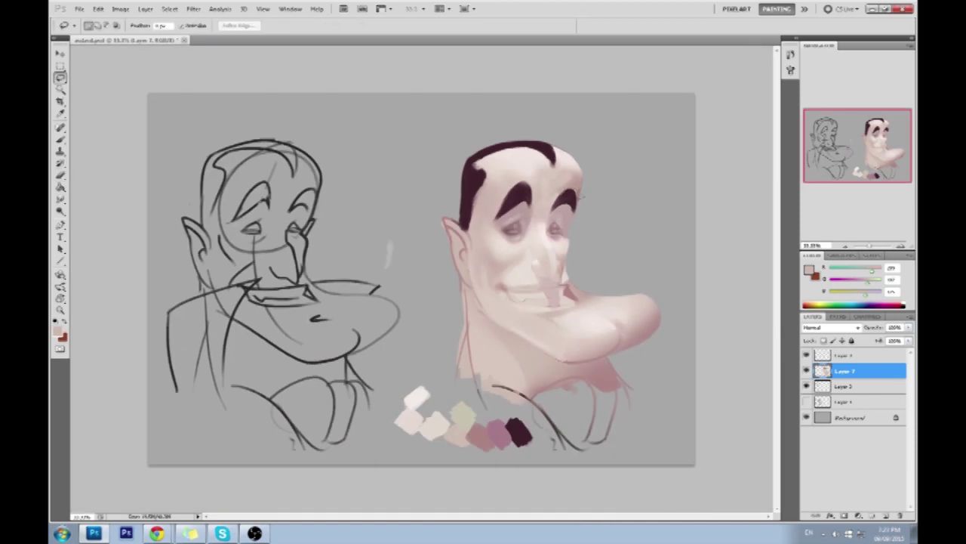
pyautogui.press('i')
pyautogui.click(582, 189)
pyautogui.press('l')
pyautogui.moveTo(563, 120); pyautogui.dragTo(582, 185)
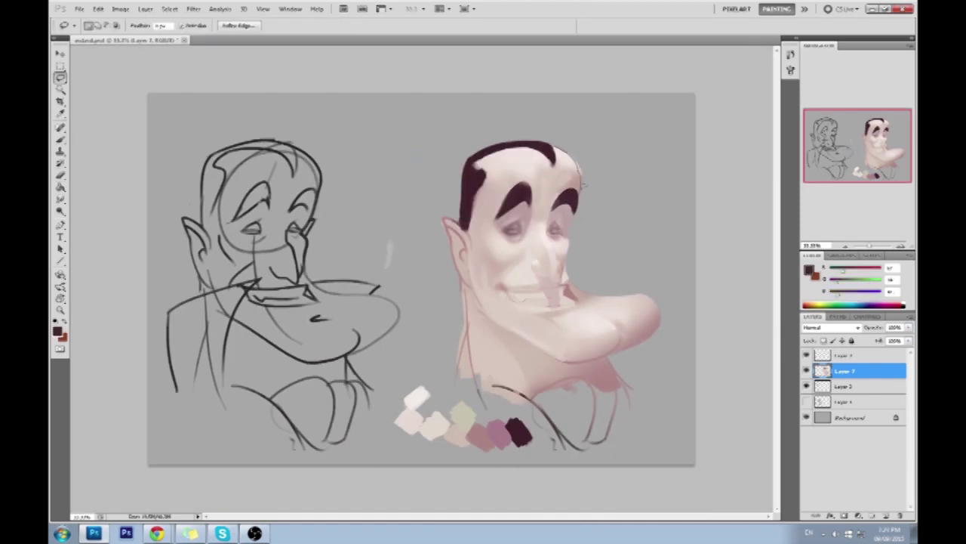
pyautogui.press('Return')
# Step: Return to the brush and sample skin tones from the painted head
pyautogui.press('m')
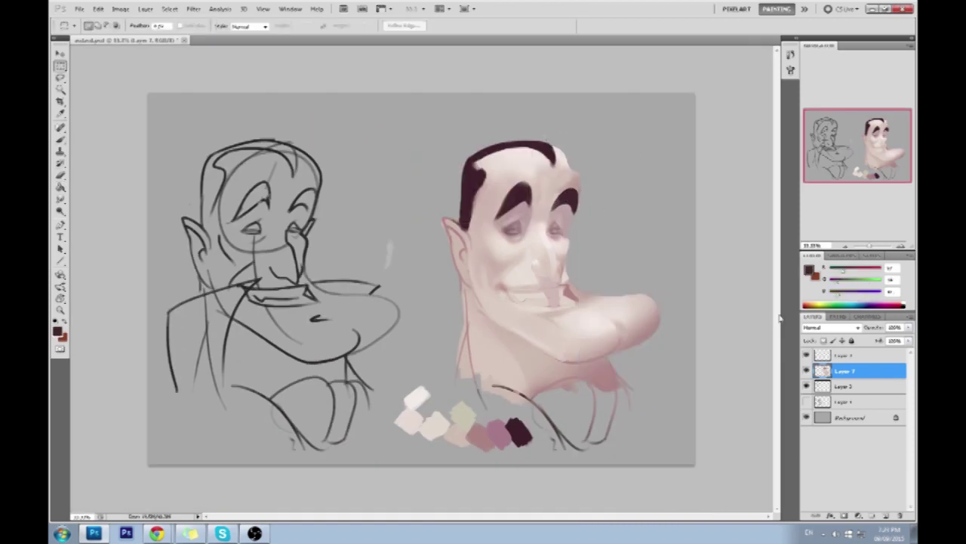
pyautogui.press('b')
pyautogui.keyDown('alt'); pyautogui.click(585, 182); pyautogui.keyUp('alt')
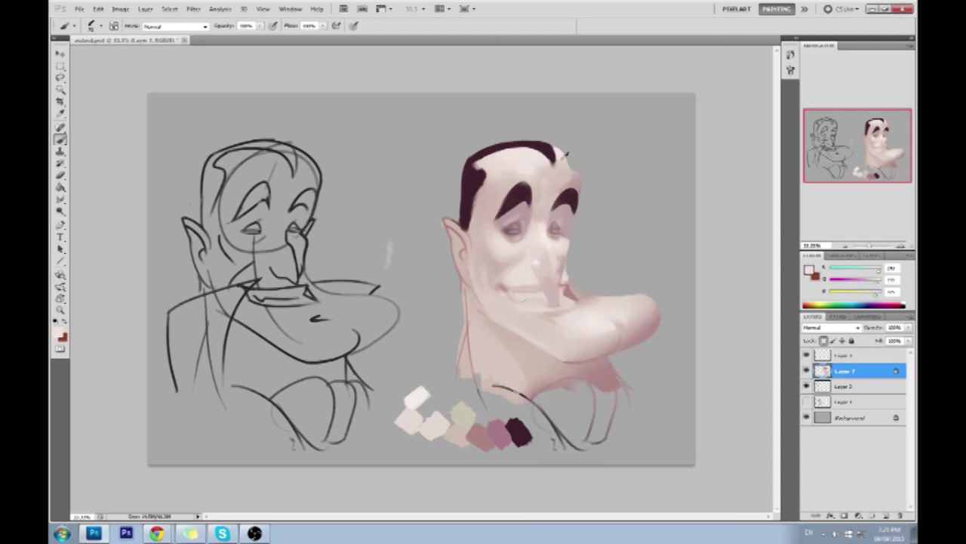
pyautogui.keyDown('alt'); pyautogui.click(537, 184); pyautogui.keyUp('alt')
pyautogui.keyDown('alt'); pyautogui.click(531, 180); pyautogui.keyUp('alt')
pyautogui.press('h')
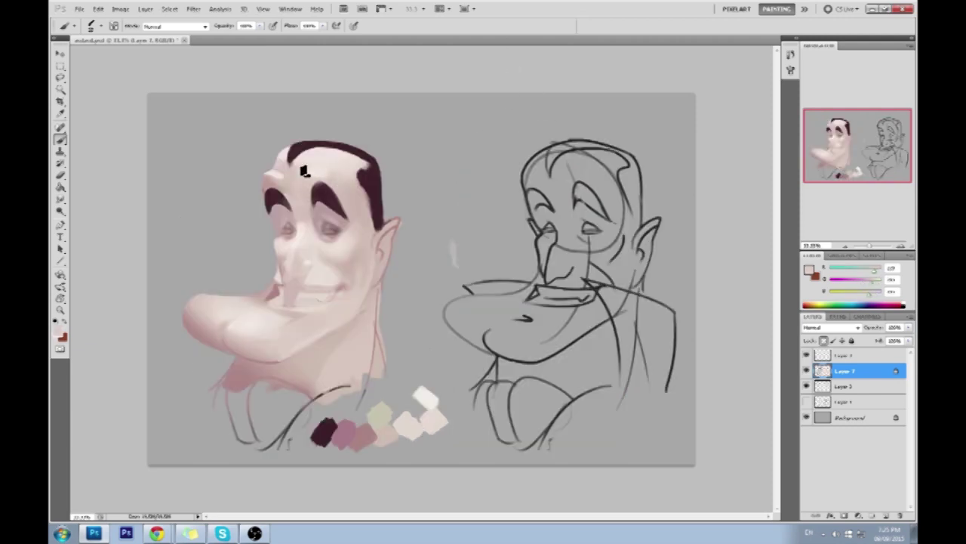
pyautogui.keyDown('alt'); pyautogui.click(404, 245); pyautogui.keyUp('alt')
pyautogui.keyDown('alt'); pyautogui.click(271, 253); pyautogui.keyUp('alt')
pyautogui.press('3')
pyautogui.keyDown('alt'); pyautogui.click(277, 213); pyautogui.keyUp('alt')
pyautogui.press('l')
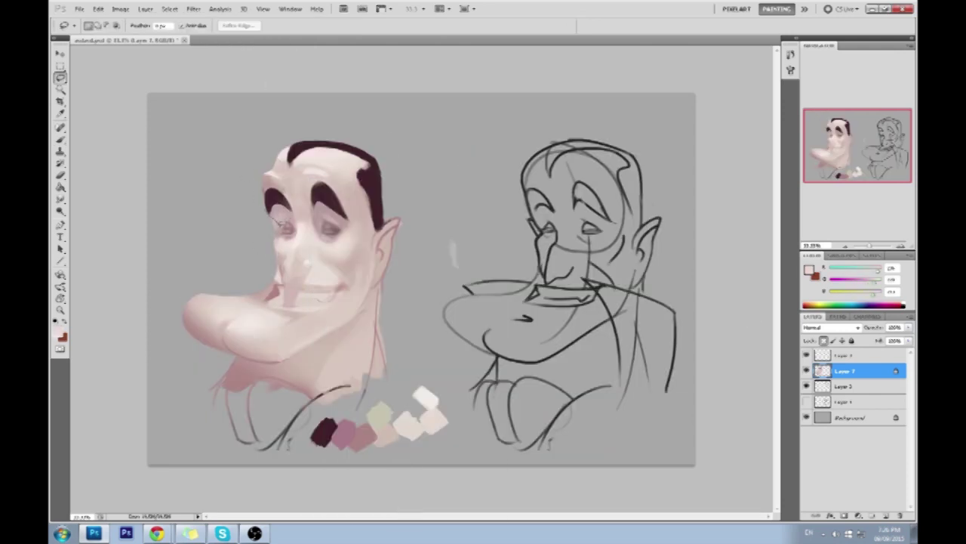
pyautogui.press('h')
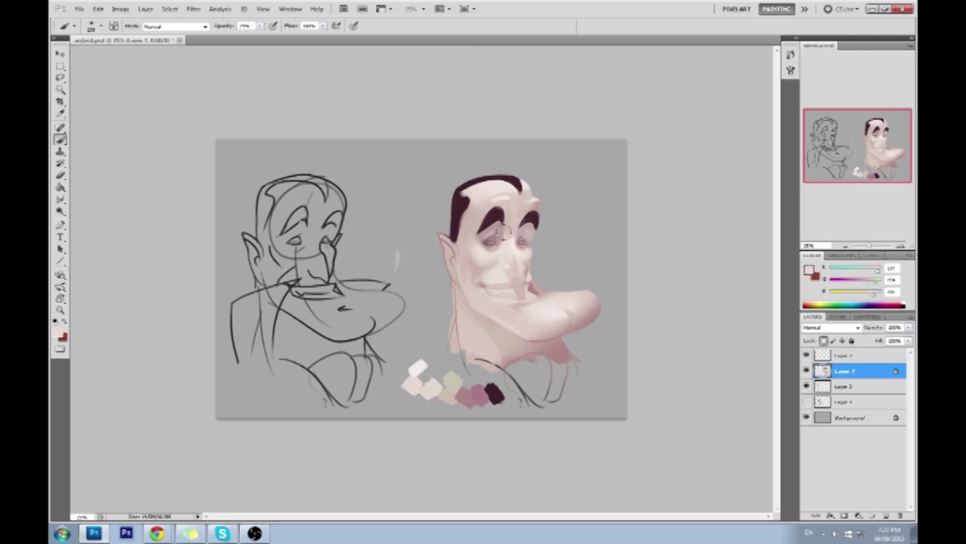
# Step: Shrink the brush, sample lighter skin tones and dab paint on the left eye
pyautogui.hotkey('ctrl', '+')
pyautogui.press('[')
pyautogui.press('[')
pyautogui.press('[')
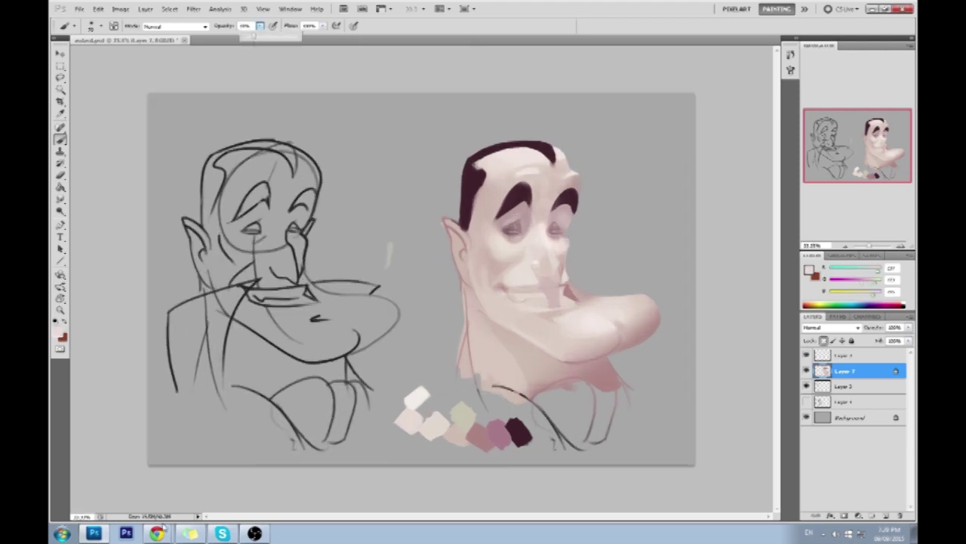
pyautogui.keyDown('alt'); pyautogui.click(519, 296); pyautogui.keyUp('alt')
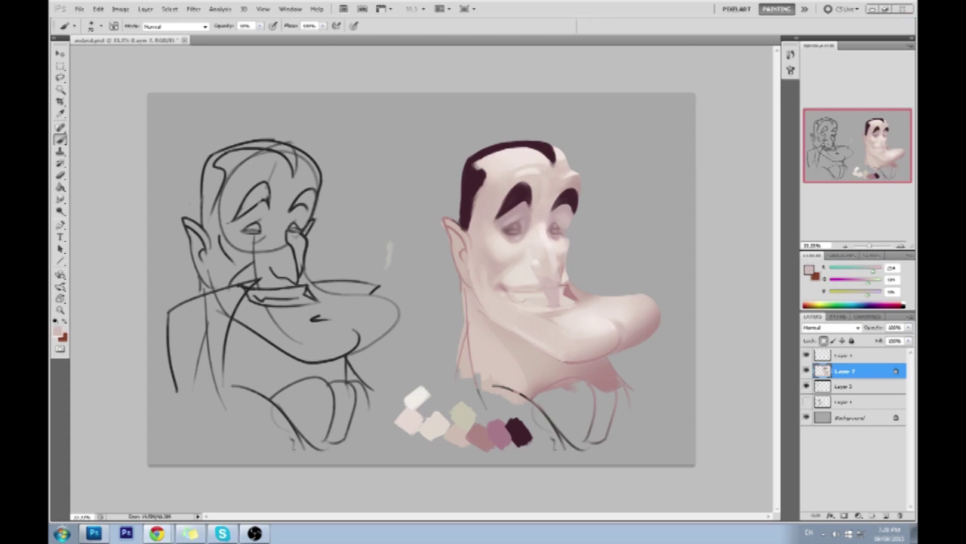
pyautogui.keyDown('alt'); pyautogui.click(586, 204); pyautogui.keyUp('alt')
pyautogui.keyDown('alt'); pyautogui.click(489, 208); pyautogui.keyUp('alt')
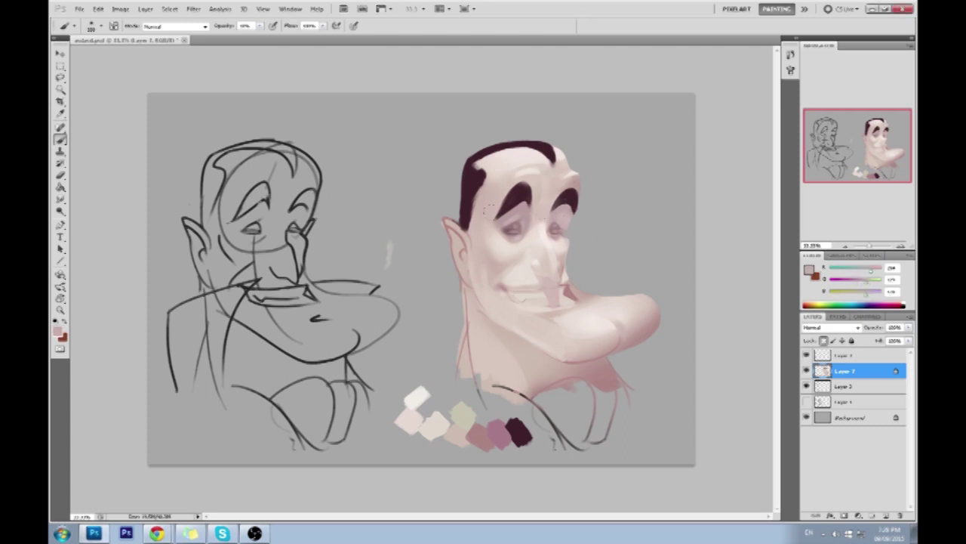
pyautogui.hotkey('ctrl', '+')
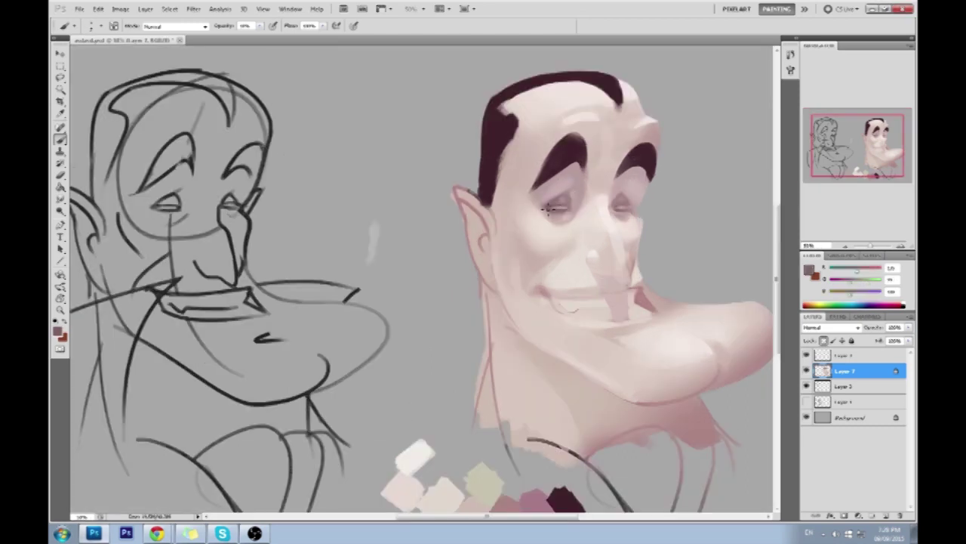
pyautogui.click(557, 205)
pyautogui.keyDown('alt'); pyautogui.click(549, 213); pyautogui.keyUp('alt')
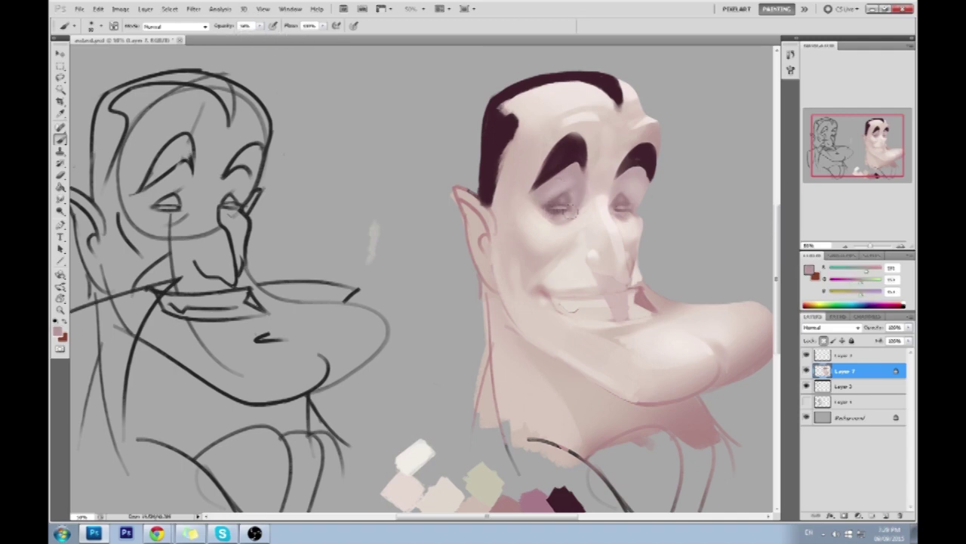
pyautogui.moveTo(569, 208); pyautogui.dragTo(472, 170)
# Step: Reshape the face with Liquify and paint a light highlight along the nose bridge
pyautogui.click(579, 300)
pyautogui.click(194, 9)
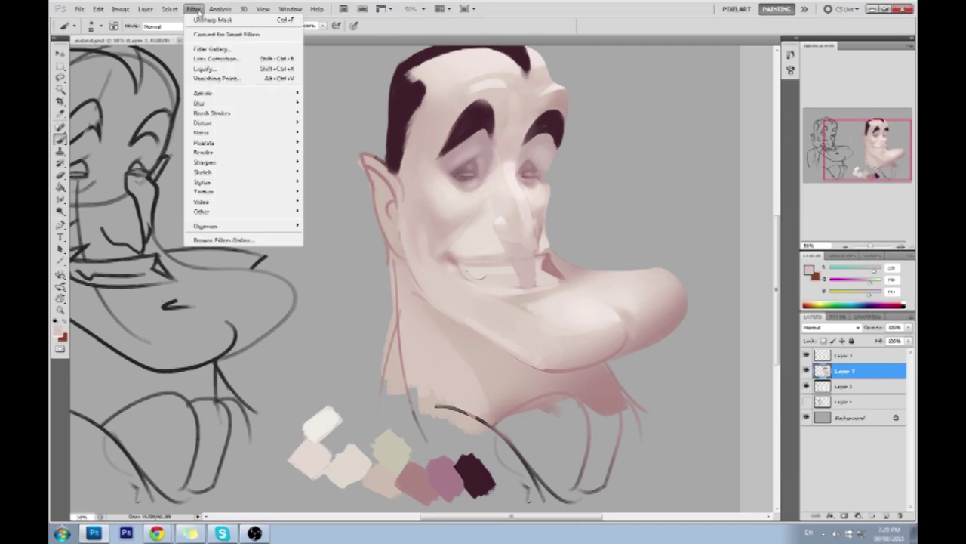
pyautogui.click(205, 68)
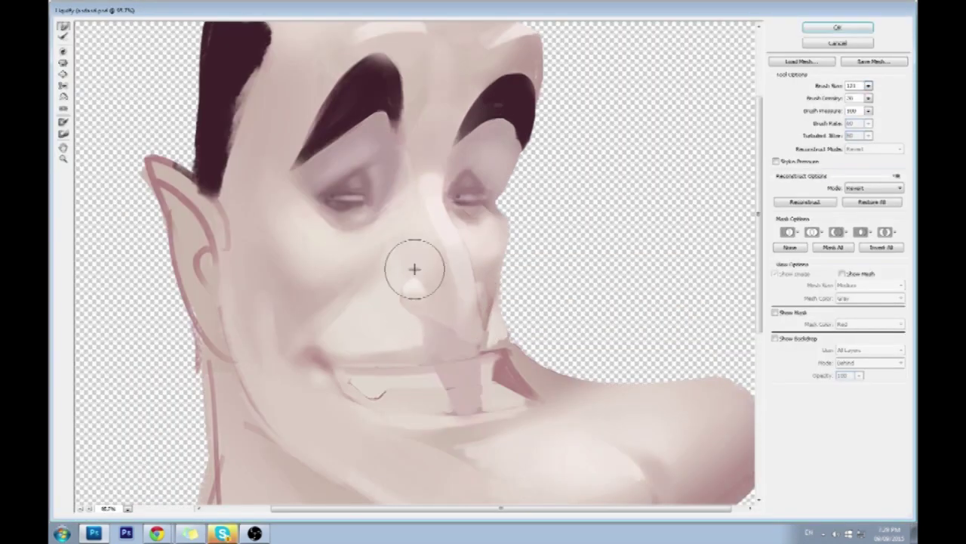
pyautogui.press('Return')
pyautogui.hotkey('ctrl', '+')
pyautogui.keyDown('alt'); pyautogui.click(535, 243); pyautogui.keyUp('alt')
pyautogui.moveTo(552, 189); pyautogui.dragTo(510, 202)
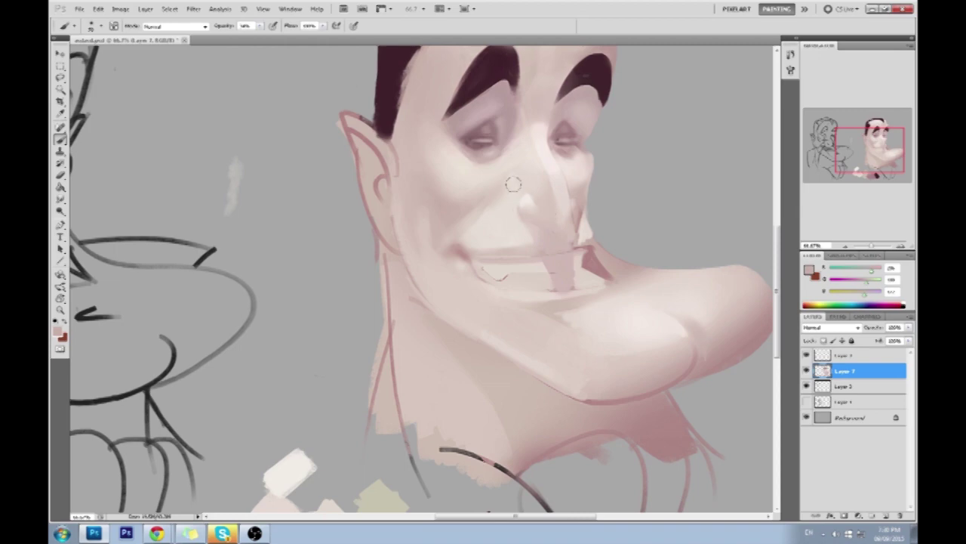
# Step: Sample the nose colour at 50% zoom and recentre the painted head
pyautogui.hotkey('ctrl', '-')
pyautogui.hotkey('ctrl', '-')
pyautogui.hotkey('ctrl', '+')
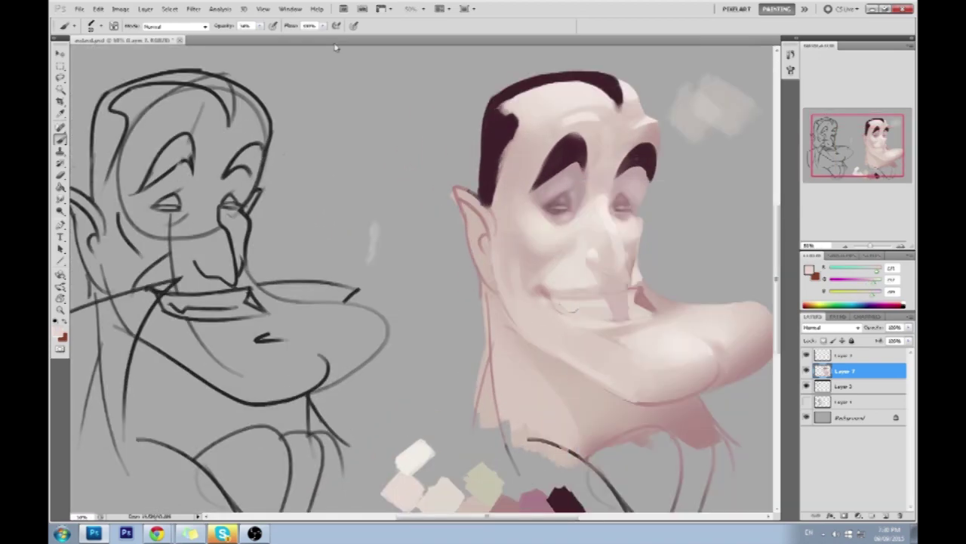
pyautogui.keyDown('alt'); pyautogui.click(619, 282); pyautogui.keyUp('alt')
pyautogui.press('r')
pyautogui.press('e')
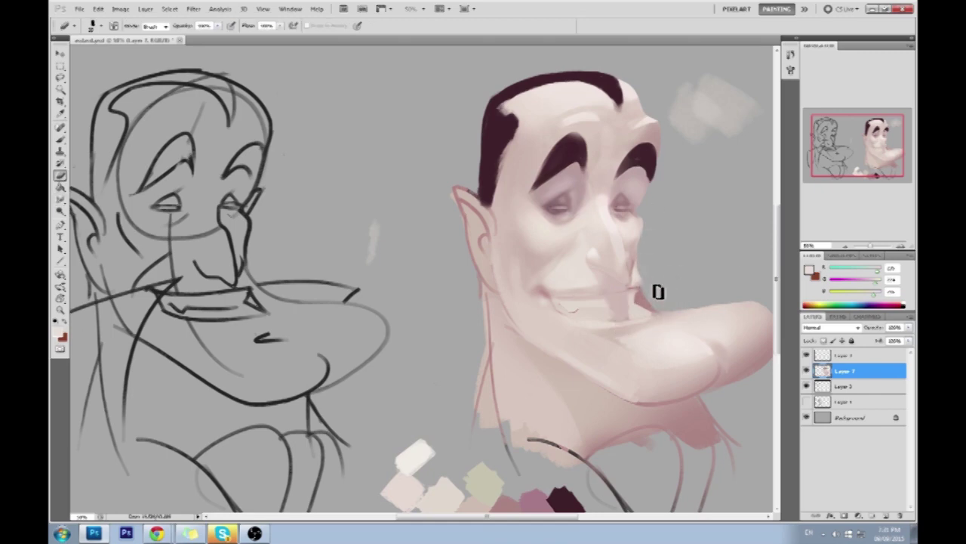
pyautogui.moveTo(675, 318); pyautogui.dragTo(613, 299)
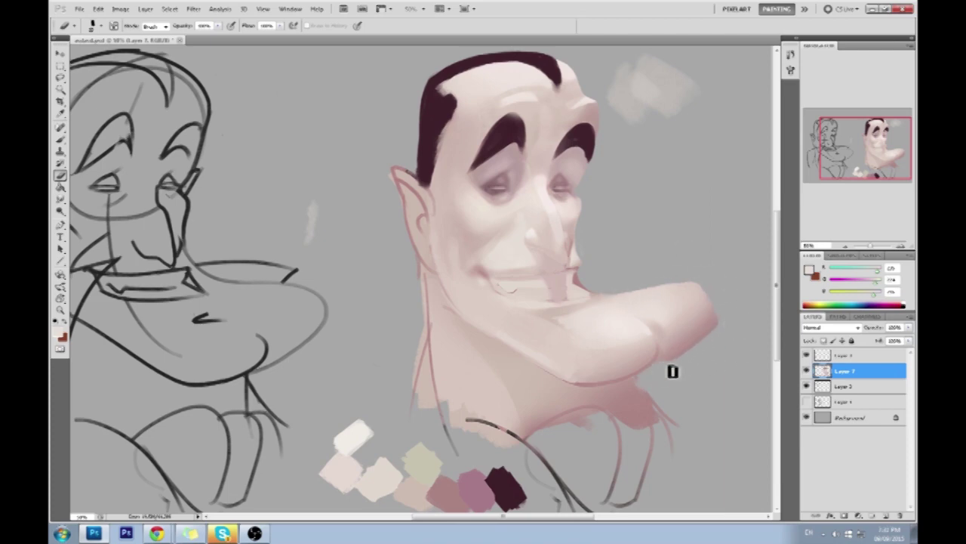
# Step: Soften the shoulder shading and its lower edge at 45% brush opacity
pyautogui.press('b')
pyautogui.keyDown('alt'); pyautogui.click(639, 339); pyautogui.keyUp('alt')
pyautogui.press('/')
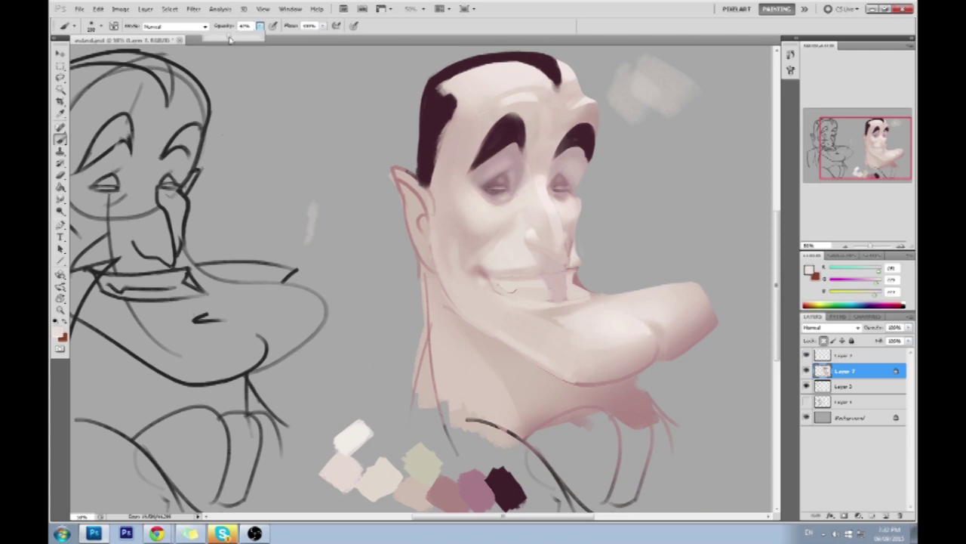
pyautogui.keyDown('alt'); pyautogui.click(651, 358); pyautogui.keyUp('alt')
pyautogui.moveTo(642, 332); pyautogui.dragTo(651, 358)
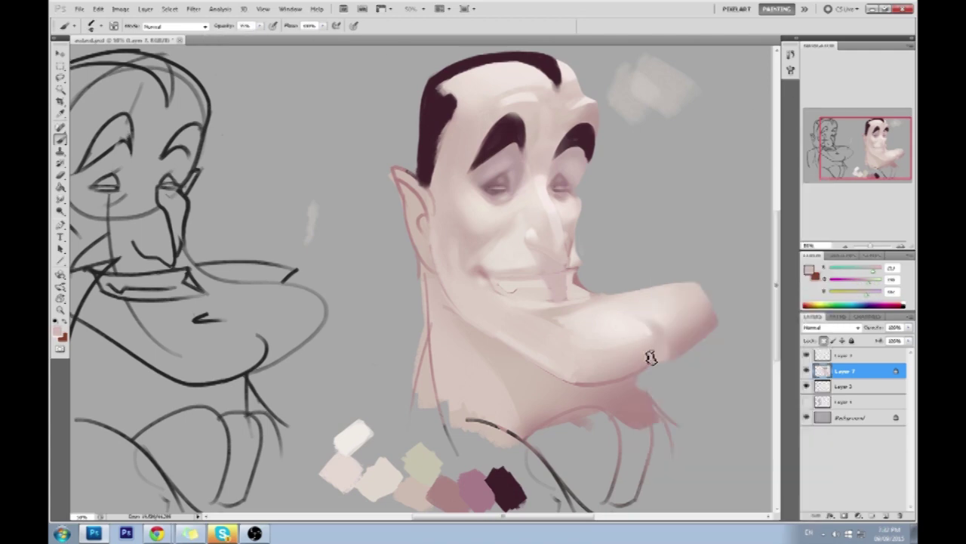
pyautogui.hotkey('ctrl', '-')
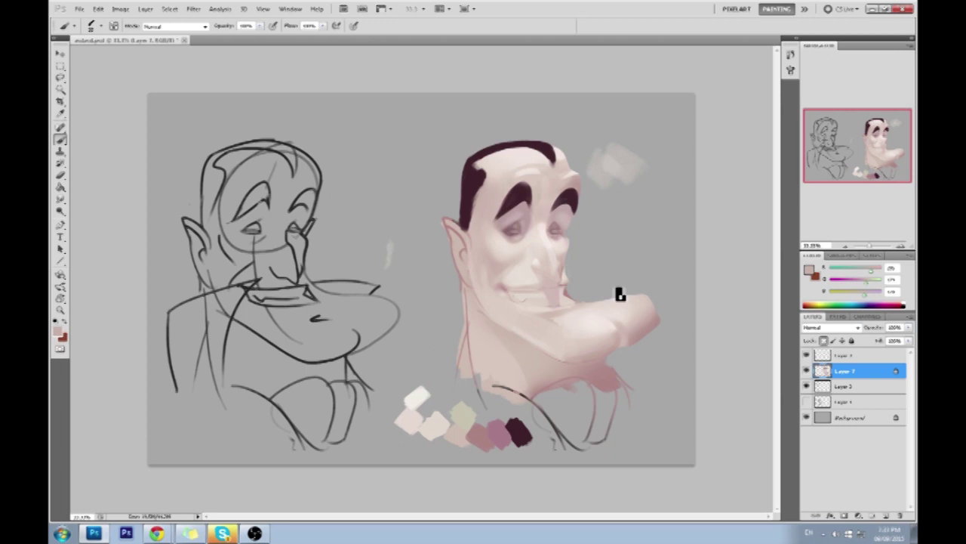
pyautogui.keyDown('alt'); pyautogui.click(619, 339); pyautogui.keyUp('alt')
pyautogui.moveTo(623, 341); pyautogui.dragTo(616, 361)
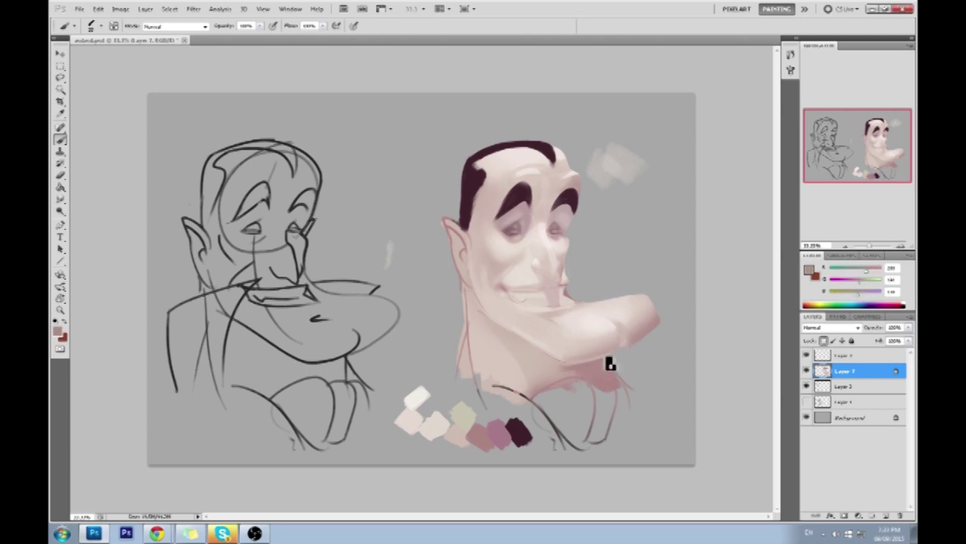
# Step: Erase the stray mouth line and the left neck edge
pyautogui.keyDown('alt'); pyautogui.click(566, 334); pyautogui.keyUp('alt')
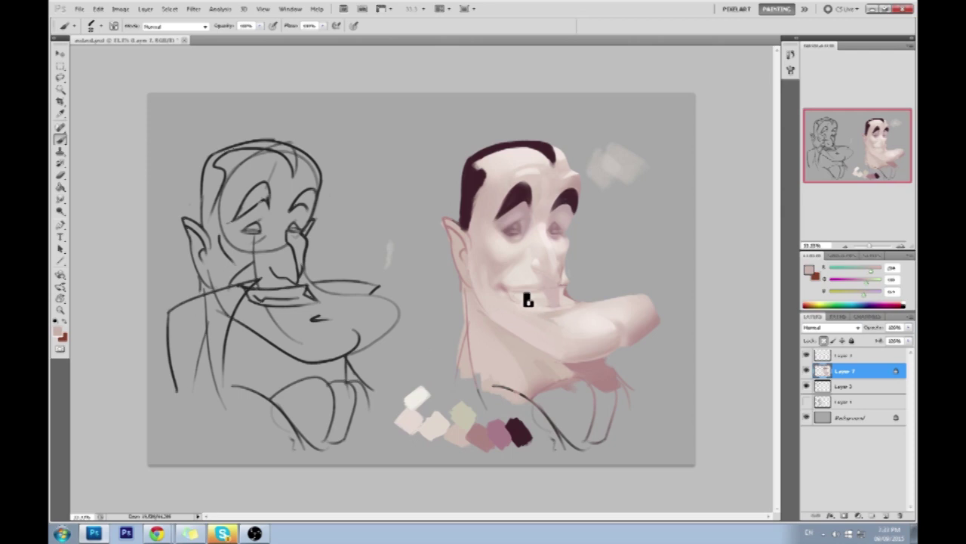
pyautogui.press('e')
pyautogui.moveTo(466, 294); pyautogui.dragTo(459, 388)
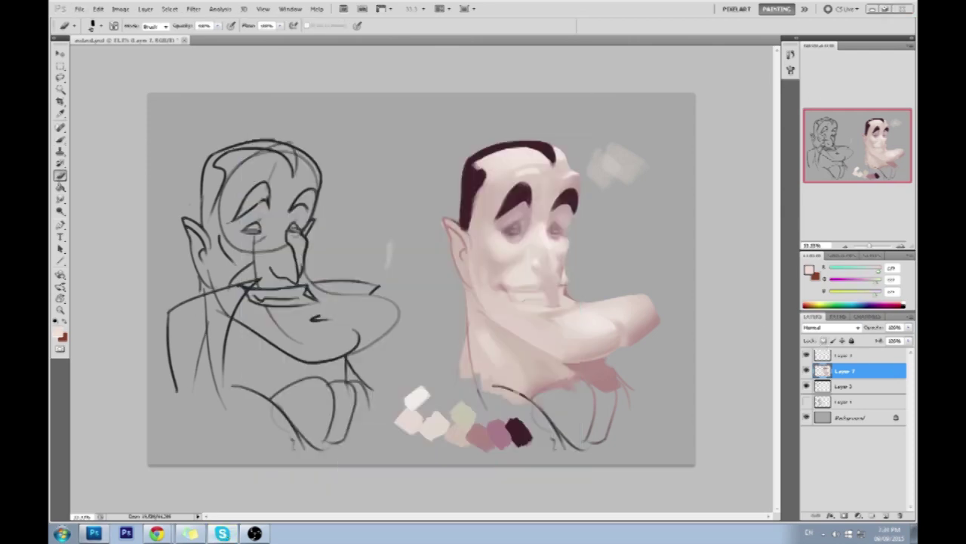
# Step: Sample skin colours from several spots on the painted face
pyautogui.press('o')
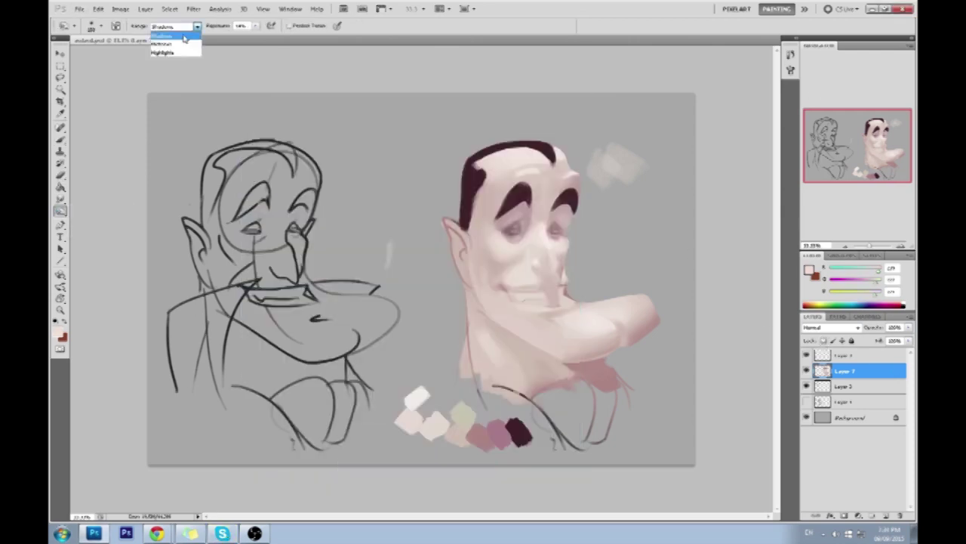
pyautogui.press('b')
pyautogui.keyDown('alt'); pyautogui.click(498, 239); pyautogui.keyUp('alt')
pyautogui.keyDown('alt'); pyautogui.click(534, 240); pyautogui.keyUp('alt')
pyautogui.keyDown('alt'); pyautogui.click(517, 260); pyautogui.keyUp('alt')
pyautogui.keyDown('alt'); pyautogui.click(498, 197); pyautogui.keyUp('alt')
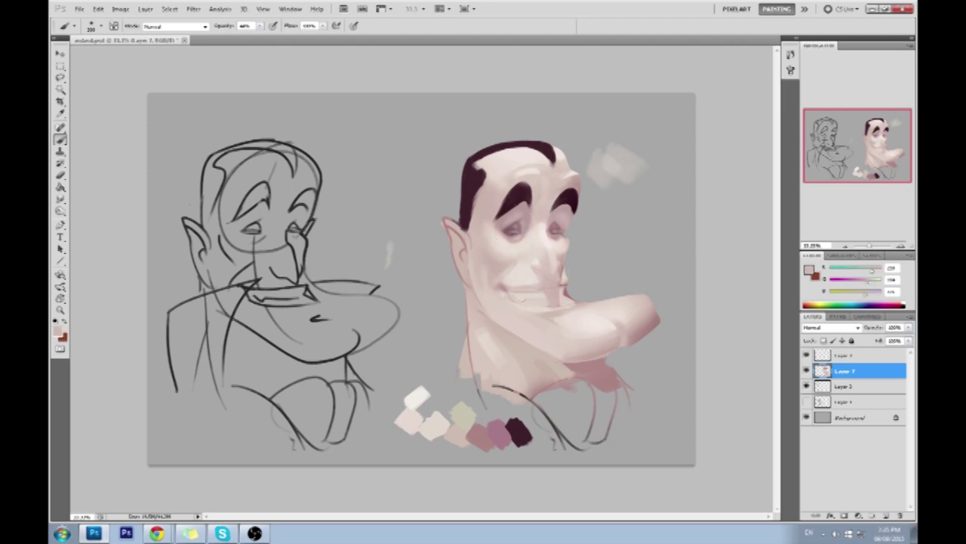
# Step: Zoom in, check the brush presets and sample colours from the left eye
pyautogui.scroll(2, 498, 198)
pyautogui.rightClick(500, 181)
pyautogui.press('Escape')
pyautogui.scroll(1, 500, 188)
pyautogui.keyDown('alt'); pyautogui.click(491, 246); pyautogui.keyUp('alt')
pyautogui.keyDown('alt'); pyautogui.click(443, 250); pyautogui.keyUp('alt')
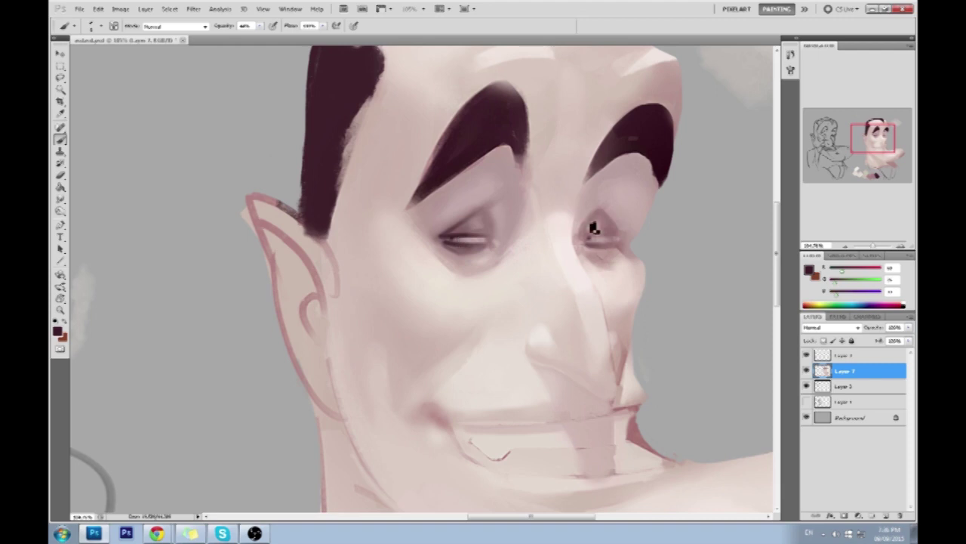
# Step: Darken the shadow beneath the right eye, then sample colours near the brow
pyautogui.press('r')
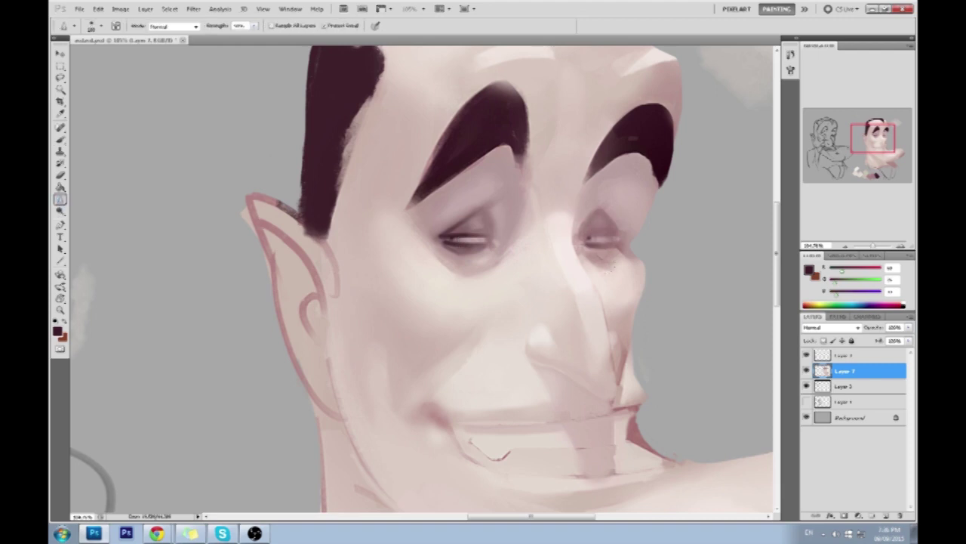
pyautogui.press('b')
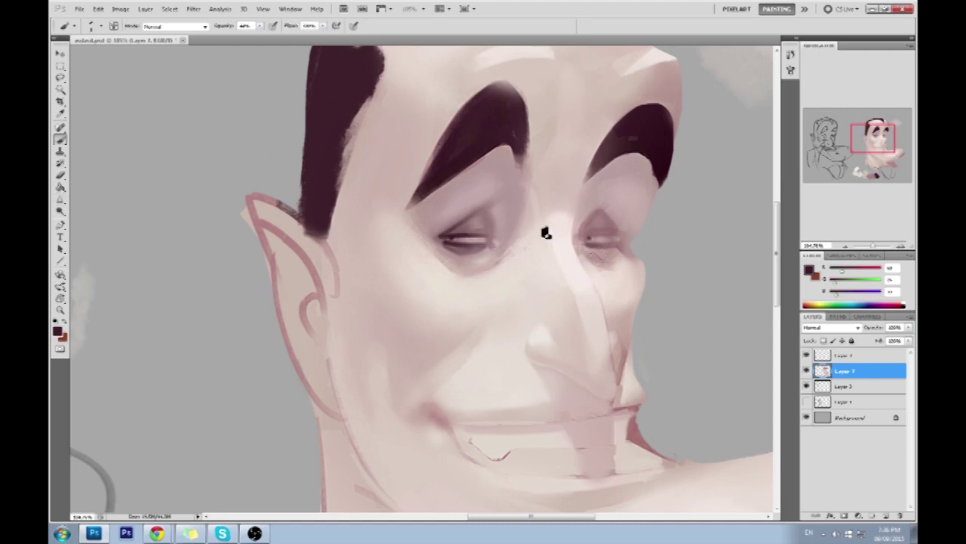
pyautogui.moveTo(594, 243); pyautogui.dragTo(600, 251)
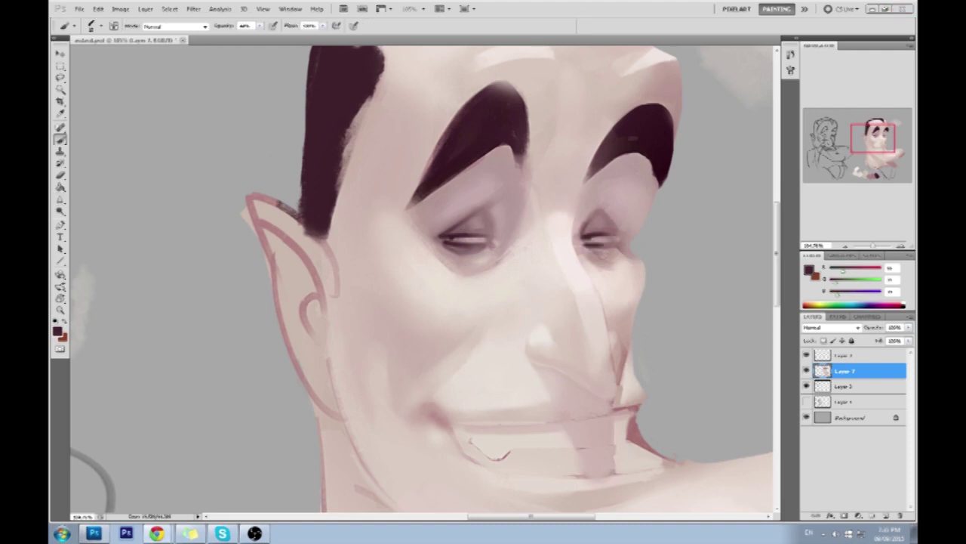
pyautogui.keyDown('alt'); pyautogui.click(615, 189); pyautogui.keyUp('alt')
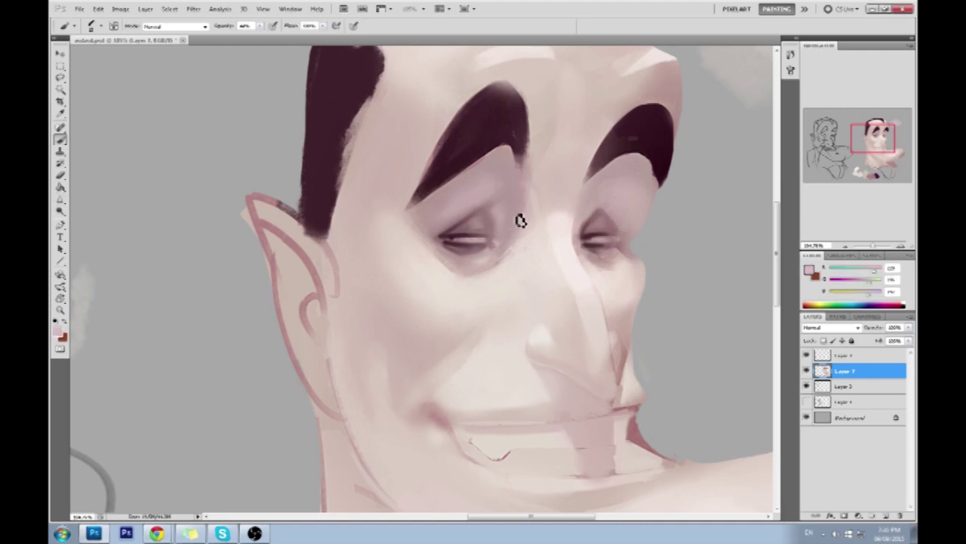
pyautogui.moveTo(525, 404); pyautogui.dragTo(466, 330)
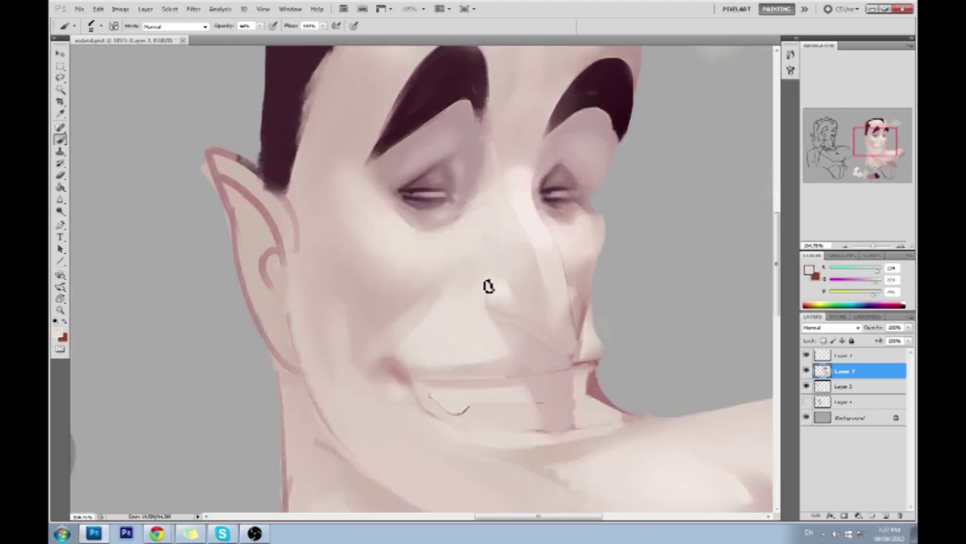
pyautogui.moveTo(524, 140)
pyautogui.mouseDown()
pyautogui.moveTo(500, 139)
pyautogui.moveTo(483, 189)
pyautogui.mouseUp()
pyautogui.keyDown('alt'); pyautogui.click(480, 148); pyautogui.keyUp('alt')
# Step: Forward-warp the nose bridge downward in Liquify and apply it
pyautogui.hotkey('shift', 'ctrl', 'x')
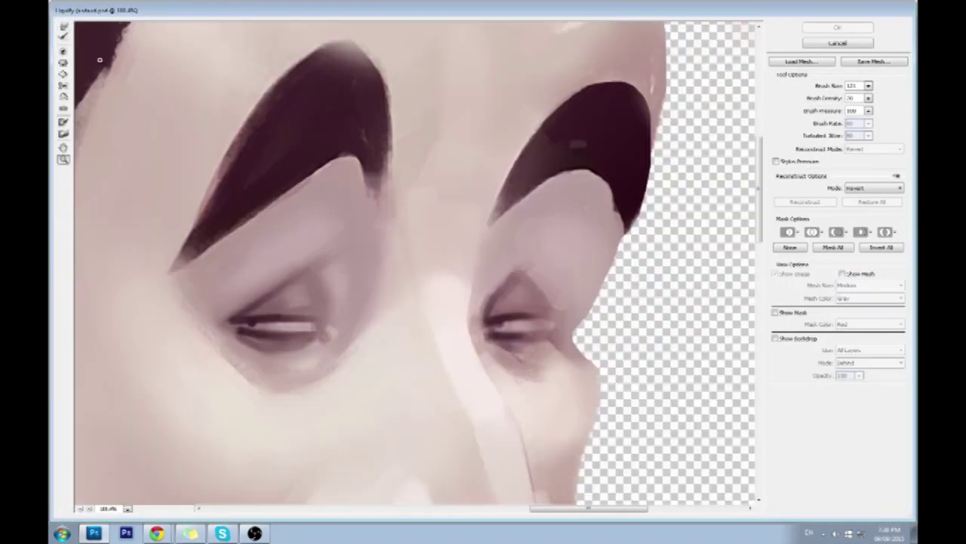
pyautogui.moveTo(496, 204); pyautogui.dragTo(483, 414)
pyautogui.hotkey('ctrl', '-')
pyautogui.moveTo(526, 252); pyautogui.dragTo(527, 302)
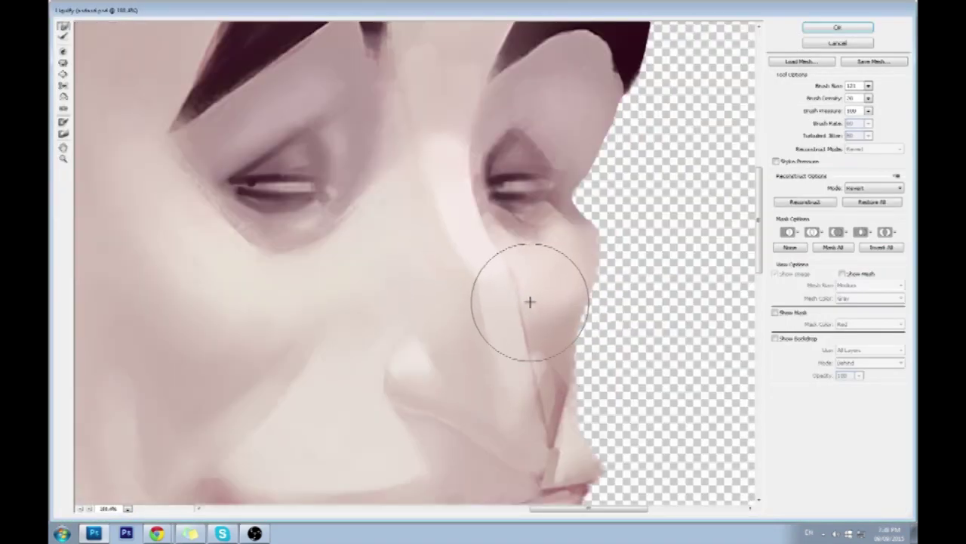
pyautogui.press('Return')
# Step: Zoom out to fit both figures and set brush opacity to 50%
pyautogui.hotkey('ctrl', '-')
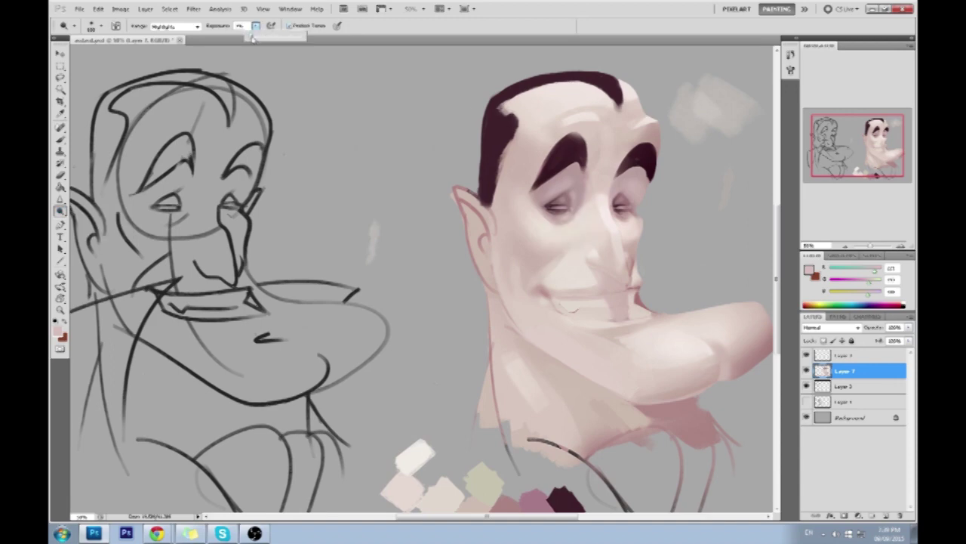
pyautogui.moveTo(607, 311); pyautogui.dragTo(474, 179)
pyautogui.hotkey('ctrl', '-')
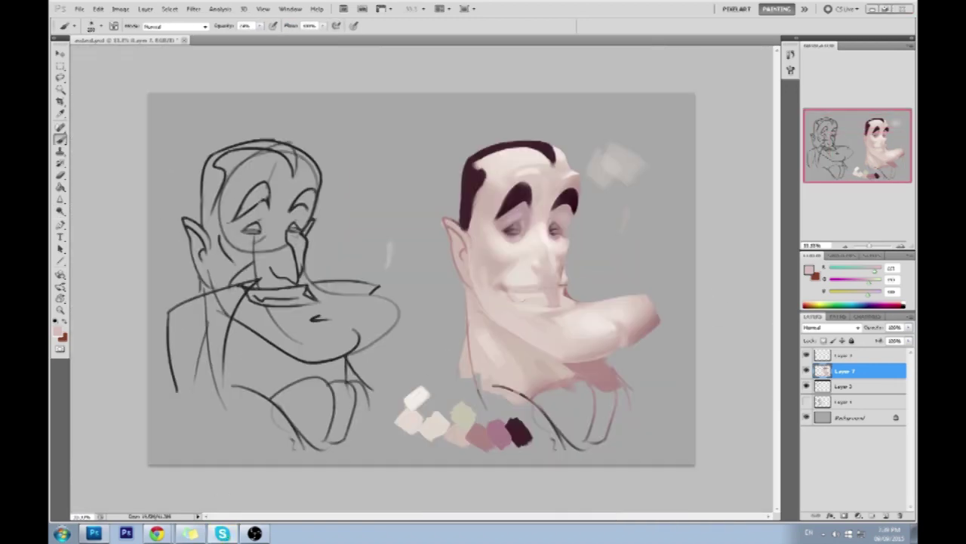
pyautogui.press('5')
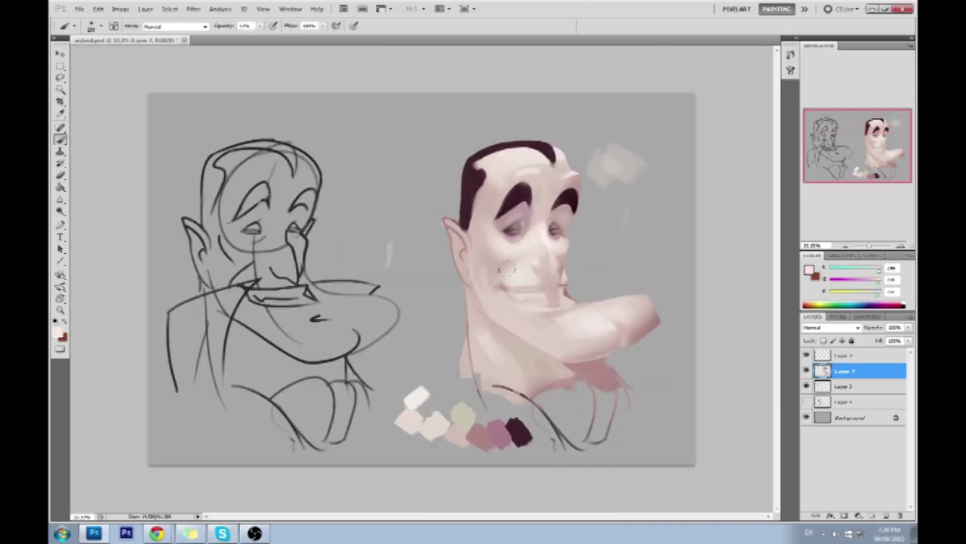
# Step: Check the brush size options and sample a skin colour from the face
pyautogui.rightClick(532, 153)
pyautogui.press('Return')
pyautogui.press('r')
pyautogui.press('b')
pyautogui.rightClick(511, 157)
pyautogui.press('Return')
pyautogui.keyDown('alt'); pyautogui.click(563, 254); pyautogui.keyUp('alt')
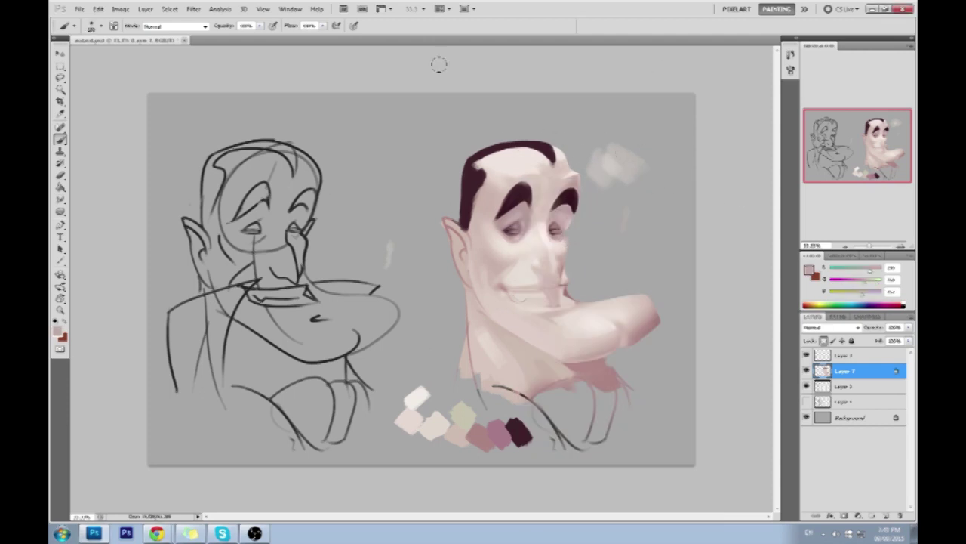
# Step: Paint dark at the temple hairline on a new layer and merge it down
pyautogui.hotkey('ctrl', 'shift', 'alt', 'n')
pyautogui.press('e')
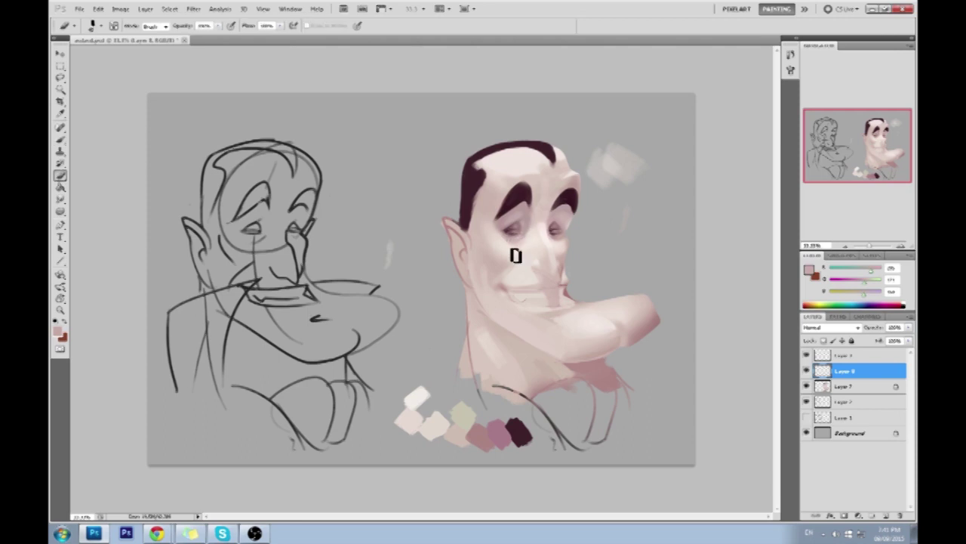
pyautogui.press('r')
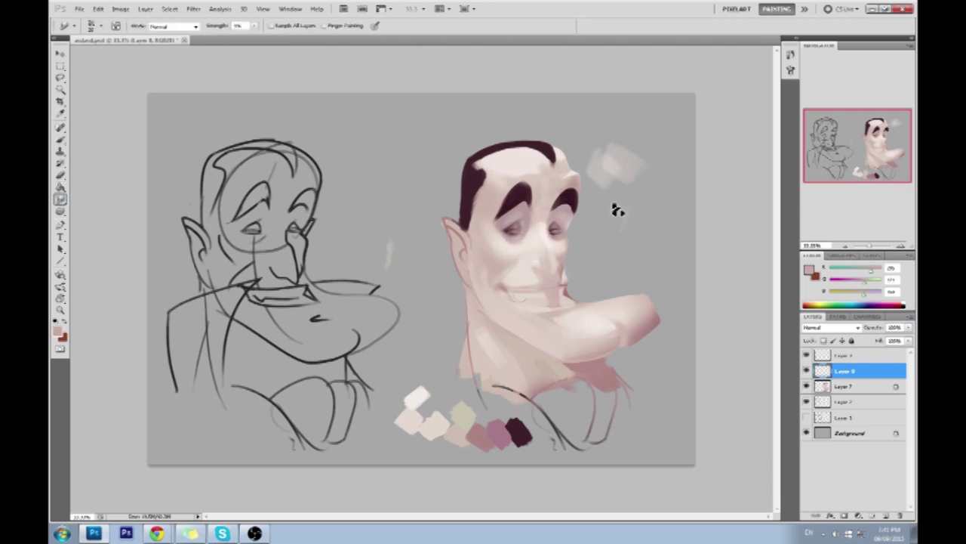
pyautogui.rightClick(618, 210)
pyautogui.press('b')
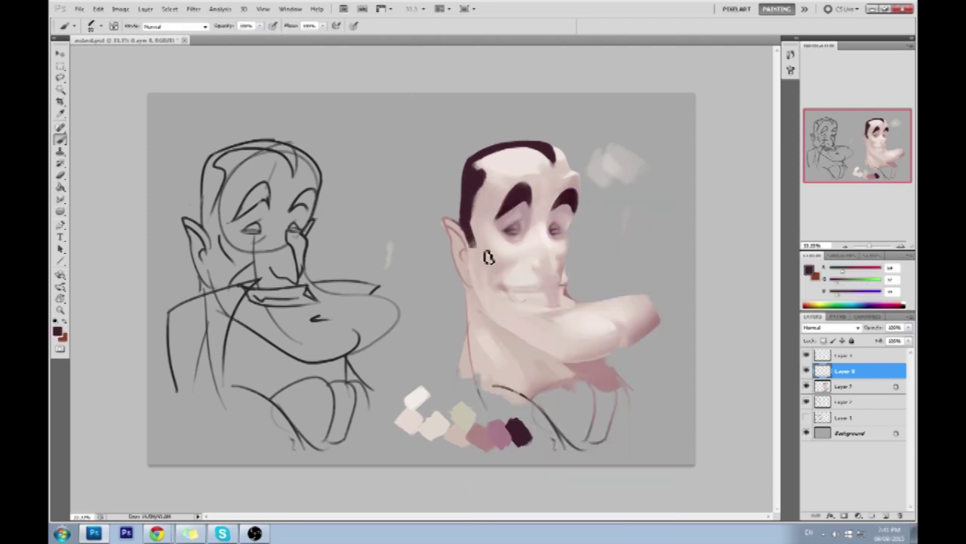
pyautogui.click(470, 180)
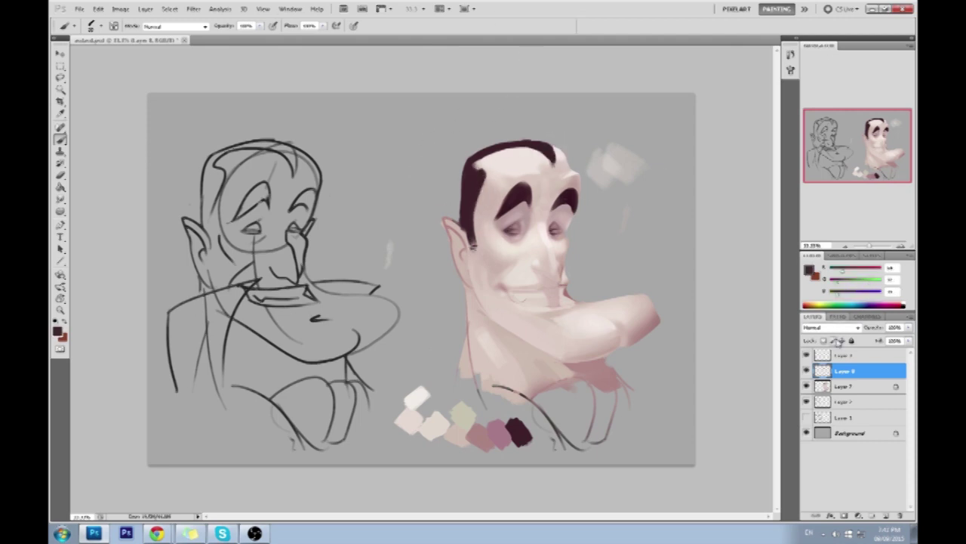
pyautogui.hotkey('ctrl', 'e')
# Step: Sample light skin tones from the face and cheek
pyautogui.keyDown('alt'); pyautogui.click(563, 240); pyautogui.keyUp('alt')
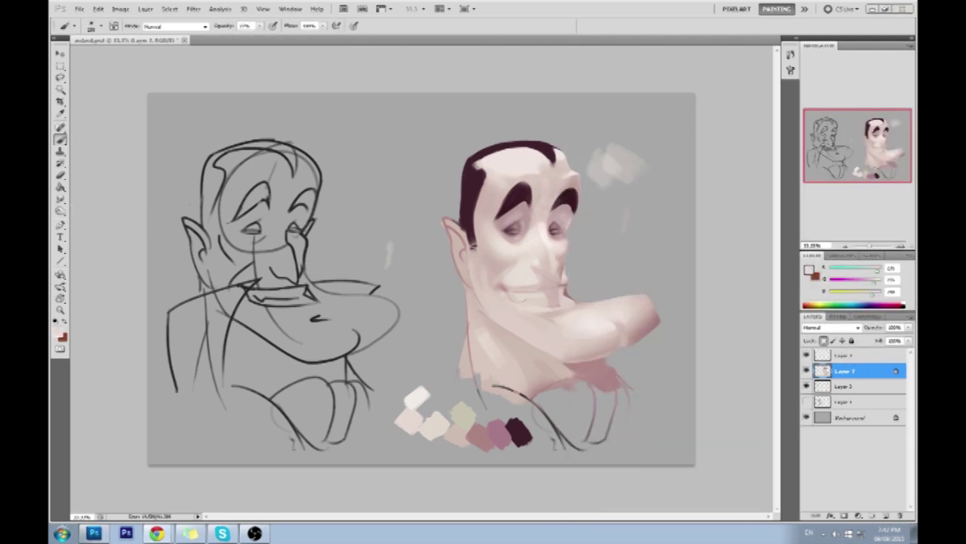
pyautogui.keyDown('alt'); pyautogui.click(557, 250); pyautogui.keyUp('alt')
pyautogui.keyDown('alt'); pyautogui.click(520, 269); pyautogui.keyUp('alt')
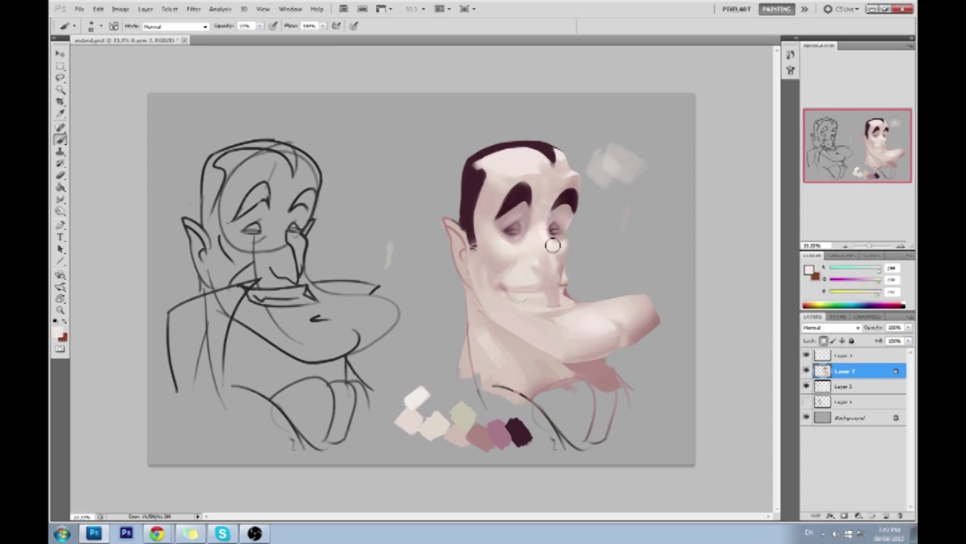
pyautogui.press('o')
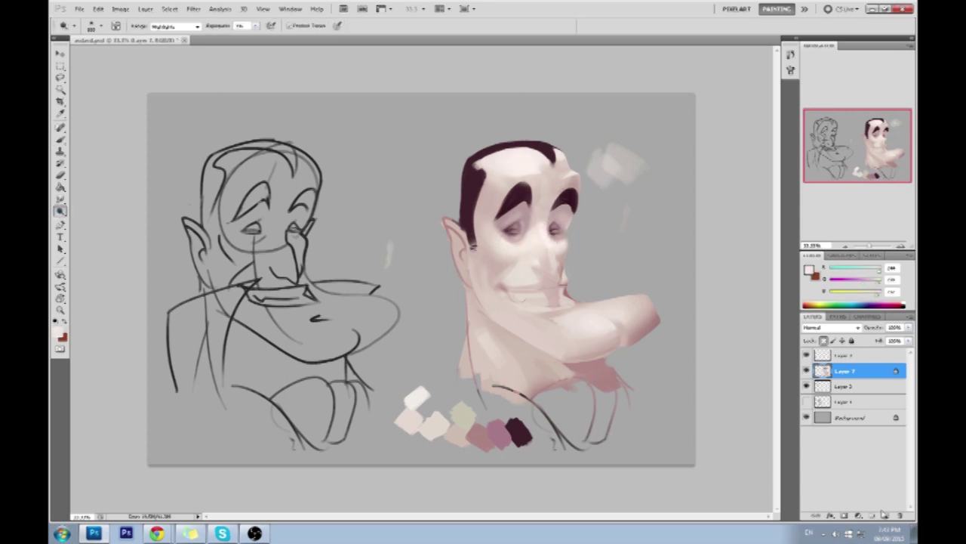
# Step: Add a Color-mode tint layer, merge it down, and zoom to 50%
pyautogui.click(884, 515)
pyautogui.hotkey('shift', 'alt', 'c')
pyautogui.press('b')
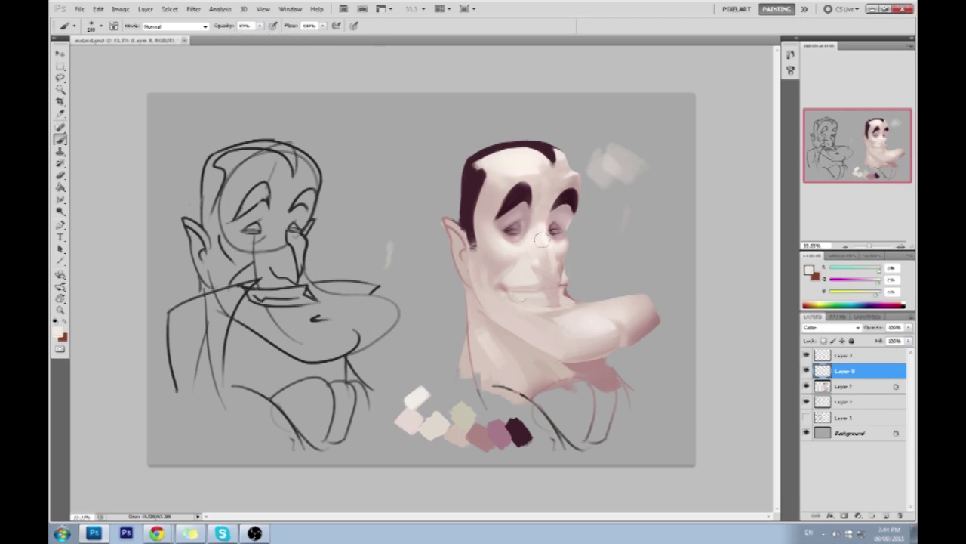
pyautogui.hotkey('ctrl', 'e')
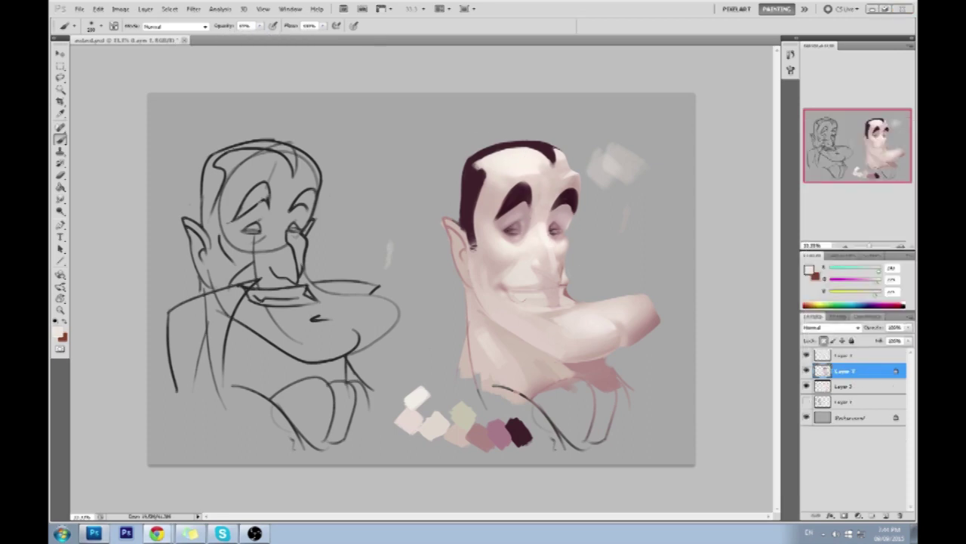
pyautogui.keyDown('alt'); pyautogui.click(570, 215); pyautogui.keyUp('alt')
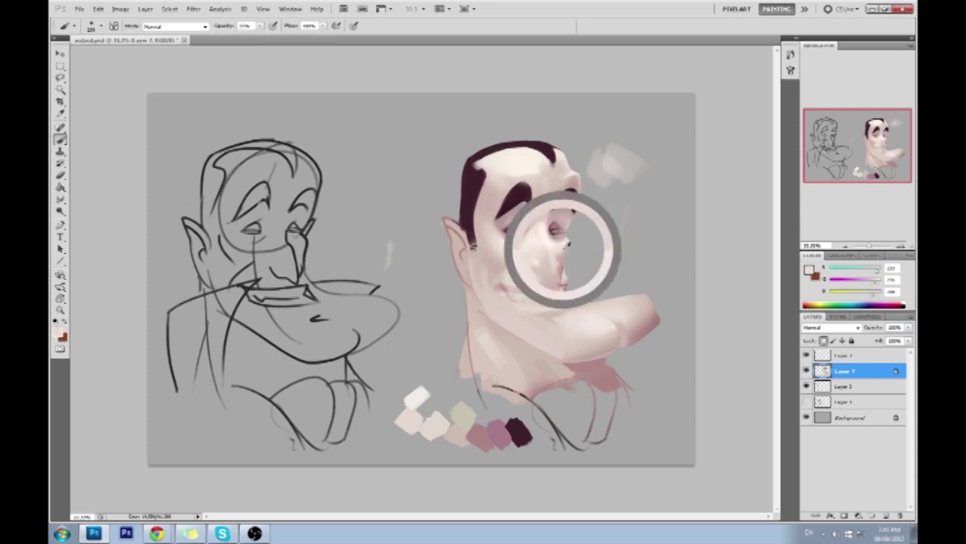
pyautogui.hotkey('ctrl', '+')
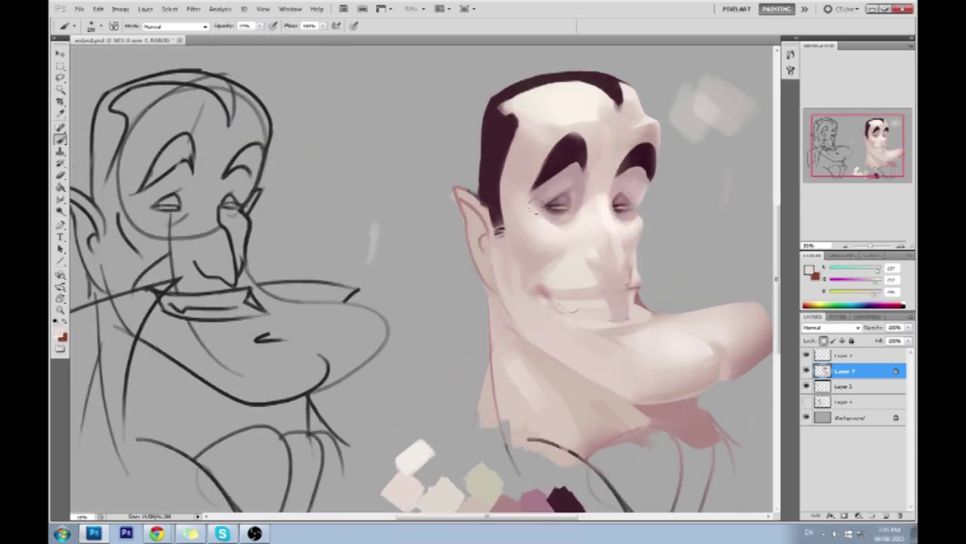
# Step: At full brush opacity, sample skin tones around the nose, mouth and eyebrow
pyautogui.press('0')
pyautogui.keyDown('alt'); pyautogui.click(622, 237); pyautogui.keyUp('alt')
pyautogui.keyDown('alt'); pyautogui.click(634, 289); pyautogui.keyUp('alt')
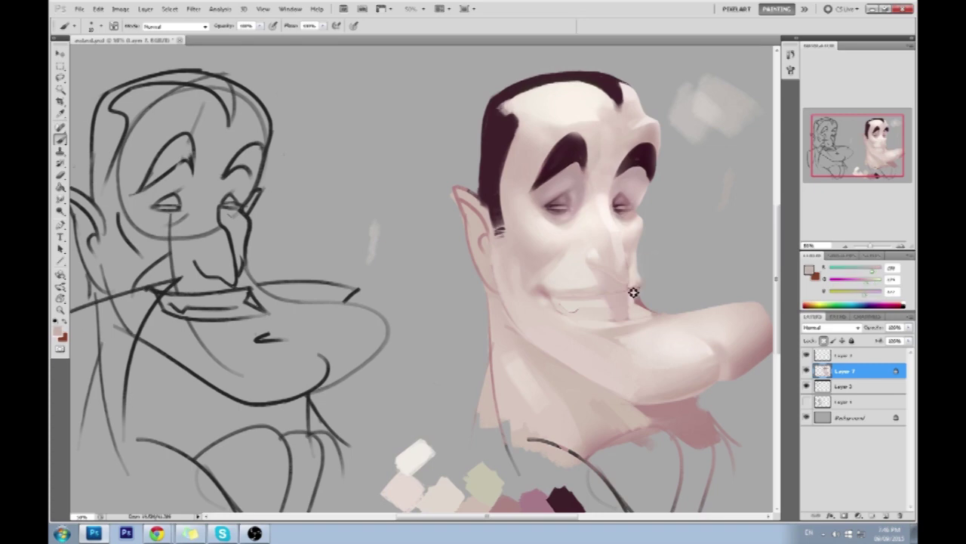
pyautogui.keyDown('alt'); pyautogui.click(641, 285); pyautogui.keyUp('alt')
pyautogui.keyDown('alt'); pyautogui.click(608, 218); pyautogui.keyUp('alt')
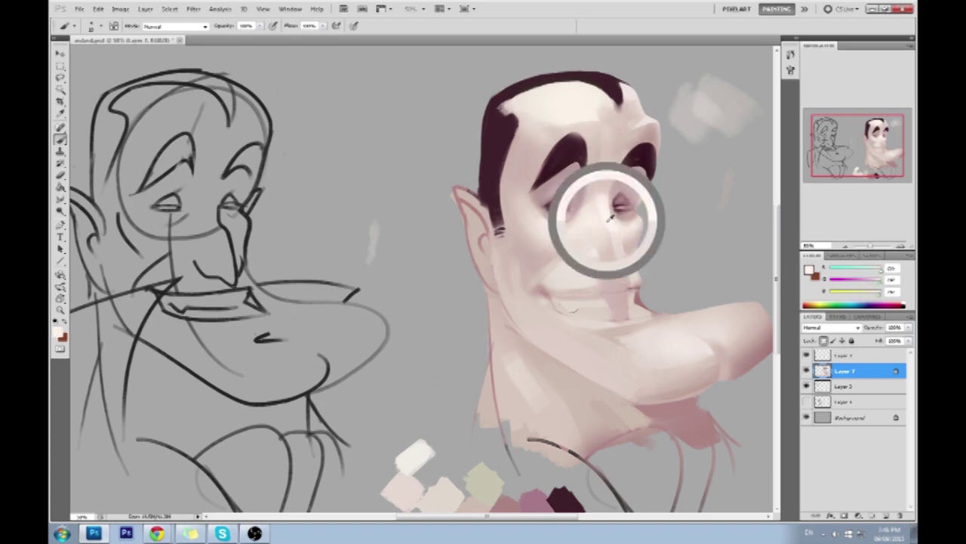
pyautogui.keyDown('alt'); pyautogui.click(635, 185); pyautogui.keyUp('alt')
pyautogui.keyDown('alt'); pyautogui.click(534, 174); pyautogui.keyUp('alt')
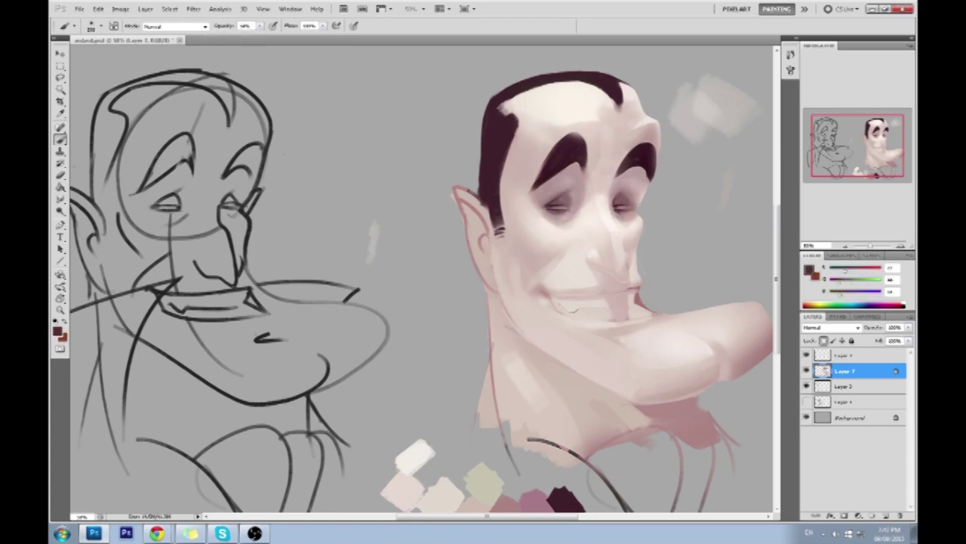
# Step: Add a new layer, lower the eraser opacity and pick a light pink
pyautogui.hotkey('ctrl', 'shift', 'alt', 'n')
pyautogui.press('e')
pyautogui.rightClick(642, 179)
pyautogui.press('Escape')
pyautogui.press('4')
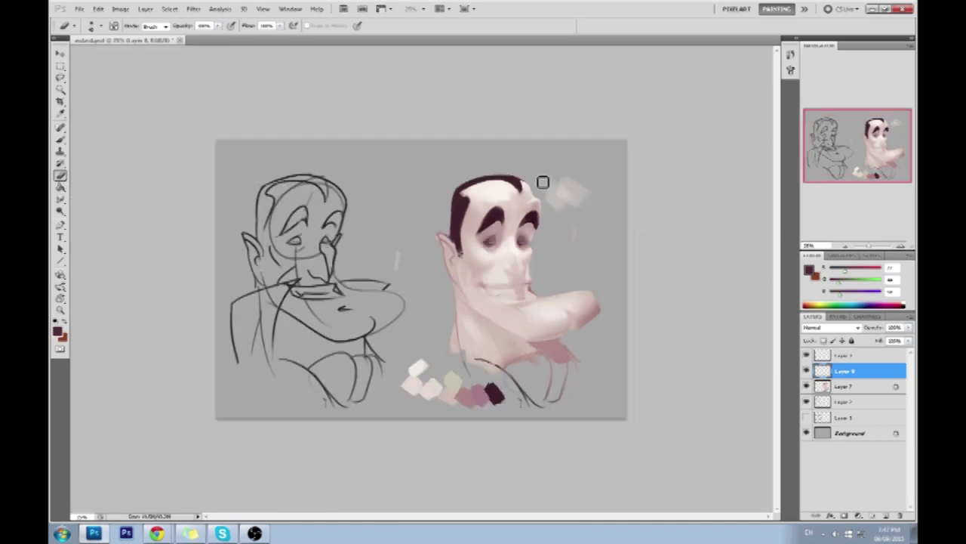
pyautogui.press('b')
pyautogui.keyDown('alt'); pyautogui.click(543, 181); pyautogui.keyUp('alt')
# Step: Deselect, merge the new layer into the painting, and zoom out
pyautogui.keyDown('ctrl'); pyautogui.click(823, 371); pyautogui.keyUp('ctrl')
pyautogui.press('m')
pyautogui.hotkey('ctrl', 'd')
pyautogui.hotkey('ctrl', 'e')
pyautogui.press('b')
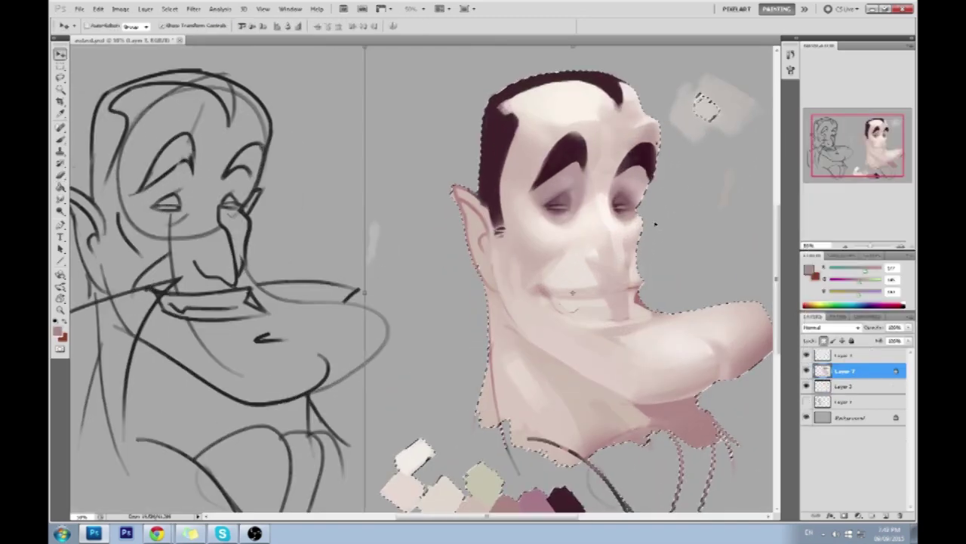
pyautogui.hotkey('ctrl', '-')
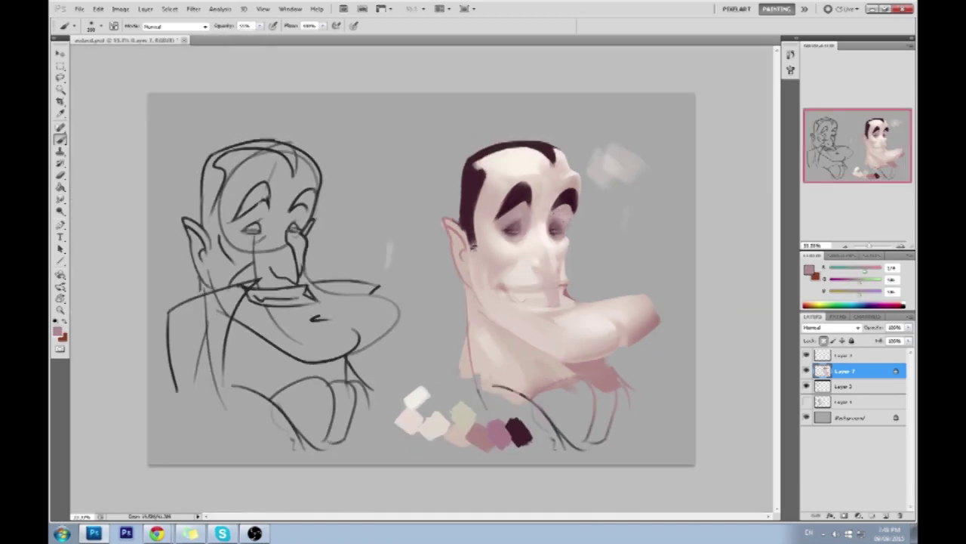
# Step: Sample a reddish-brown and a light pink swatch, then zoom into the face
pyautogui.keyDown('alt'); pyautogui.click(558, 226); pyautogui.keyUp('alt')
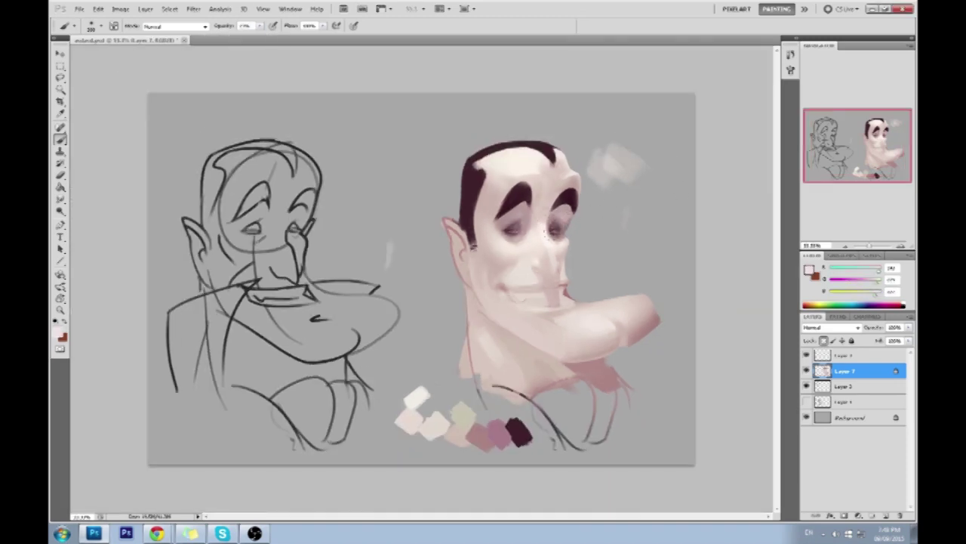
pyautogui.keyDown('alt'); pyautogui.click(478, 429); pyautogui.keyUp('alt')
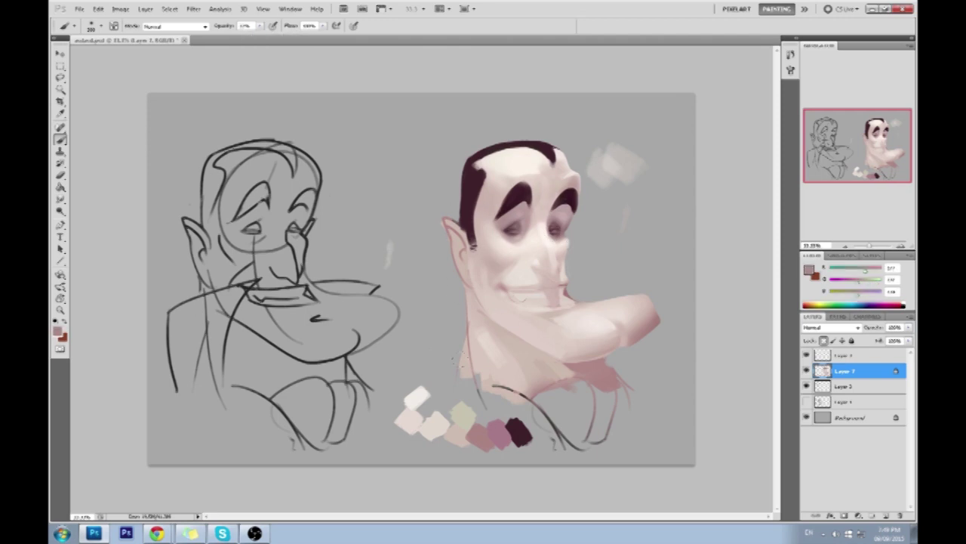
pyautogui.hotkey('ctrl', '+')
# Step: Lasso the nose area, drop the selection, and zoom the view to 100%
pyautogui.press('l')
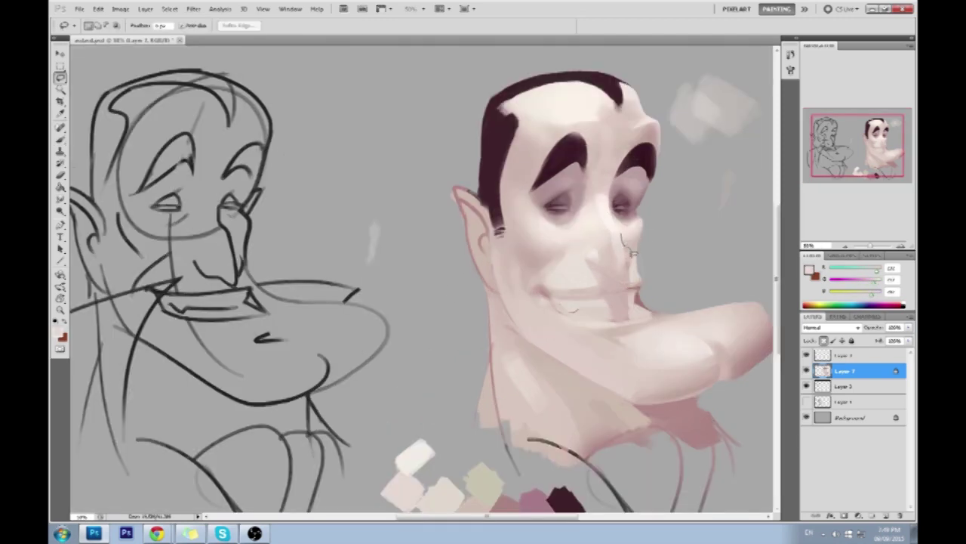
pyautogui.moveTo(627, 240); pyautogui.dragTo(627, 235)
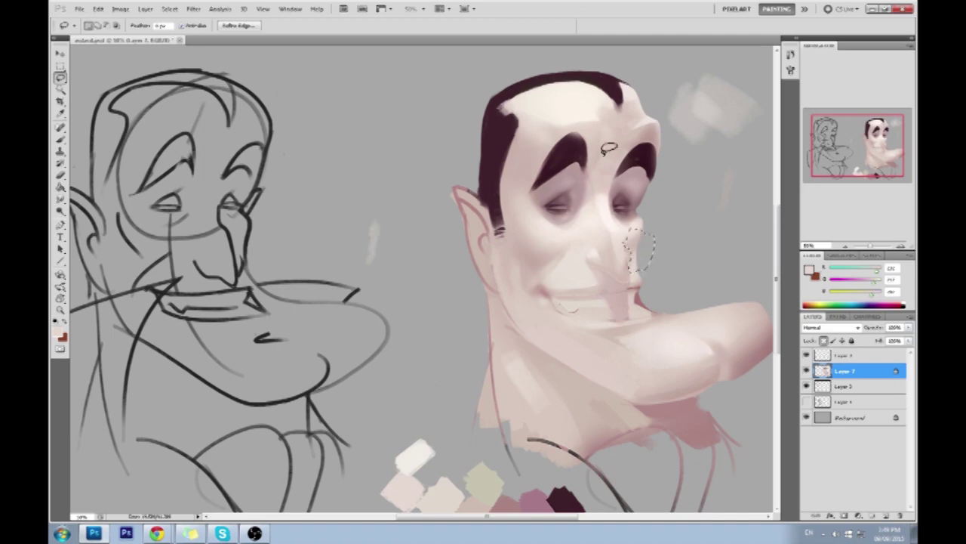
pyautogui.hotkey('ctrl', 'd')
pyautogui.press('b')
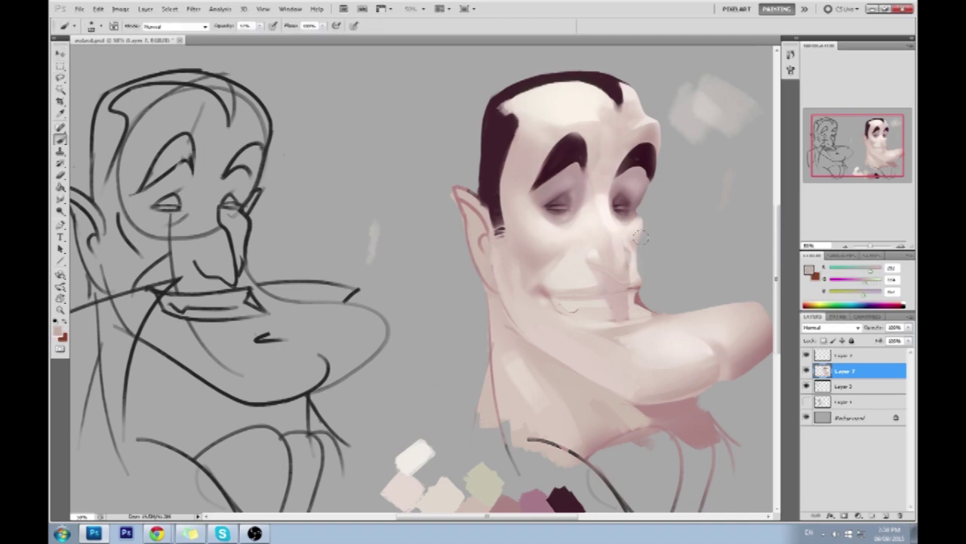
pyautogui.press('m')
pyautogui.scroll(2, 695, 231)
# Step: Add a new empty touch-up layer, Layer 8, over the painted face
pyautogui.hotkey('ctrl', 'shift', 'alt', 'n')
pyautogui.press('b')
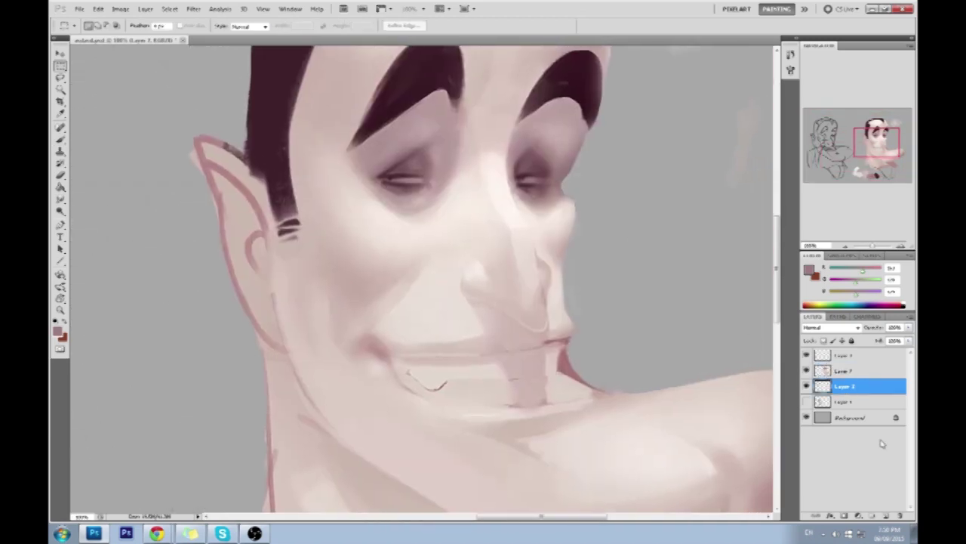
pyautogui.hotkey('ctrl', 'z')
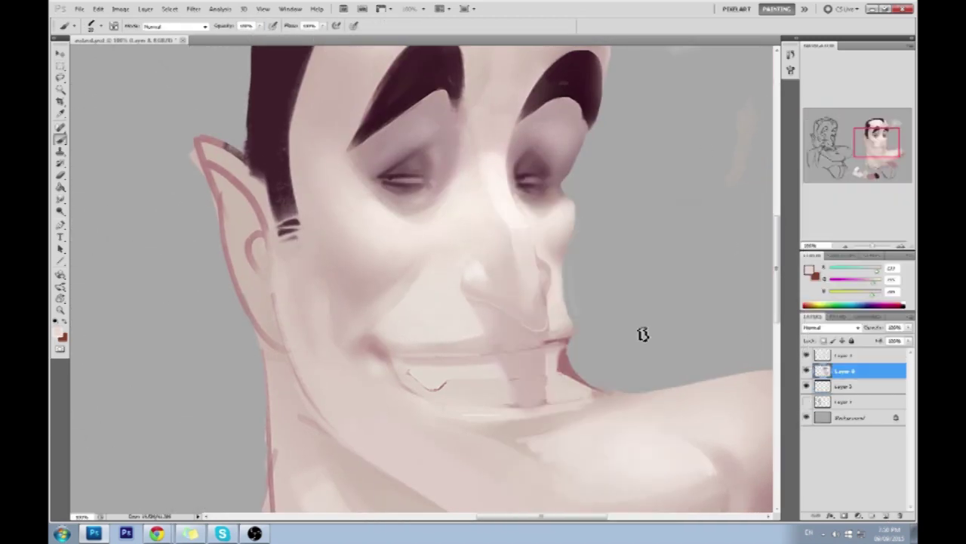
pyautogui.press('e')
pyautogui.moveTo(572, 196); pyautogui.dragTo(622, 247)
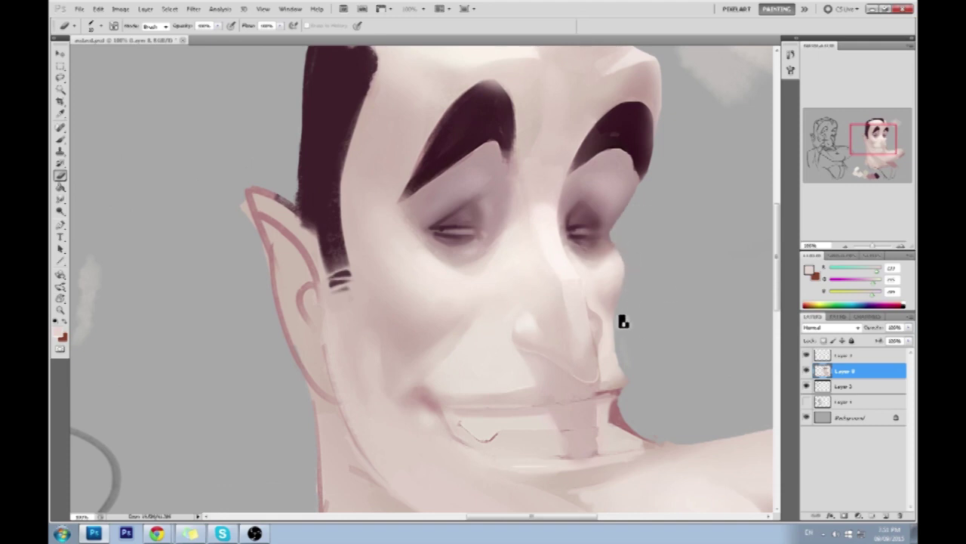
pyautogui.press('b')
# Step: Sample the face's skin tone and select the painted face areas by colour
pyautogui.keyDown('alt'); pyautogui.click(613, 377); pyautogui.keyUp('alt')
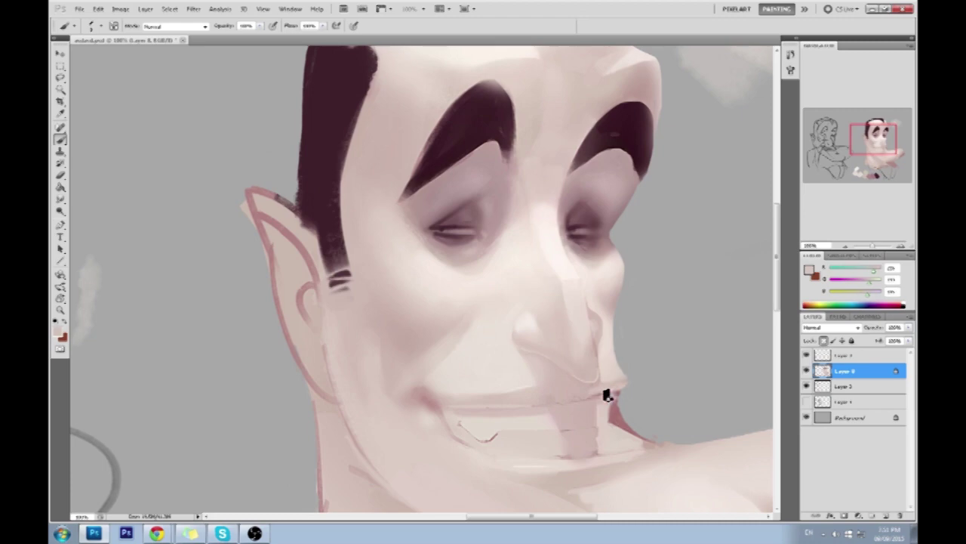
pyautogui.moveTo(513, 345); pyautogui.dragTo(446, 276)
pyautogui.press('w')
pyautogui.click(299, 126)
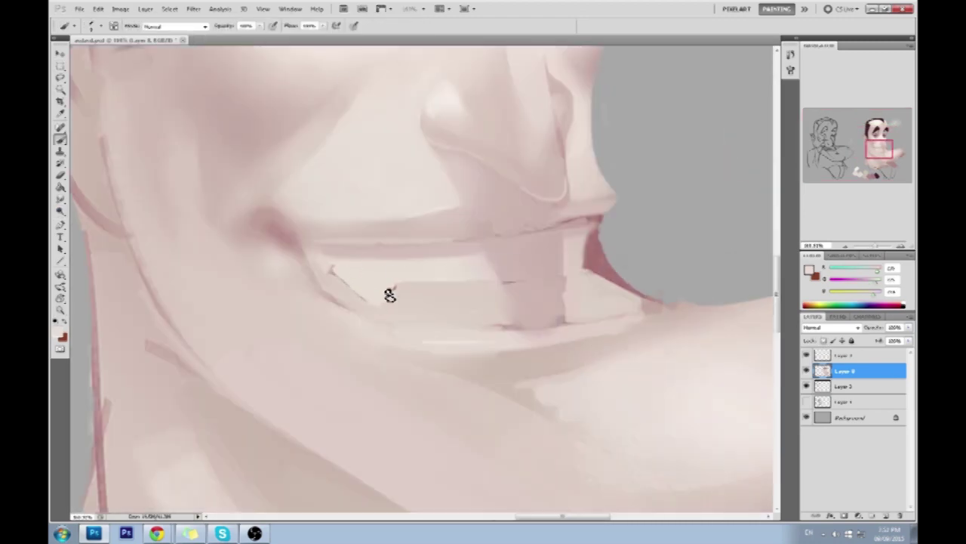
# Step: Paint a light stroke over the teeth using sampled light skin colours
pyautogui.keyDown('alt'); pyautogui.click(391, 302); pyautogui.keyUp('alt')
pyautogui.keyDown('alt'); pyautogui.click(413, 292); pyautogui.keyUp('alt')
pyautogui.moveTo(468, 306); pyautogui.dragTo(408, 305)
pyautogui.keyDown('alt'); pyautogui.click(372, 313); pyautogui.keyUp('alt')
pyautogui.moveTo(450, 199); pyautogui.dragTo(507, 215)
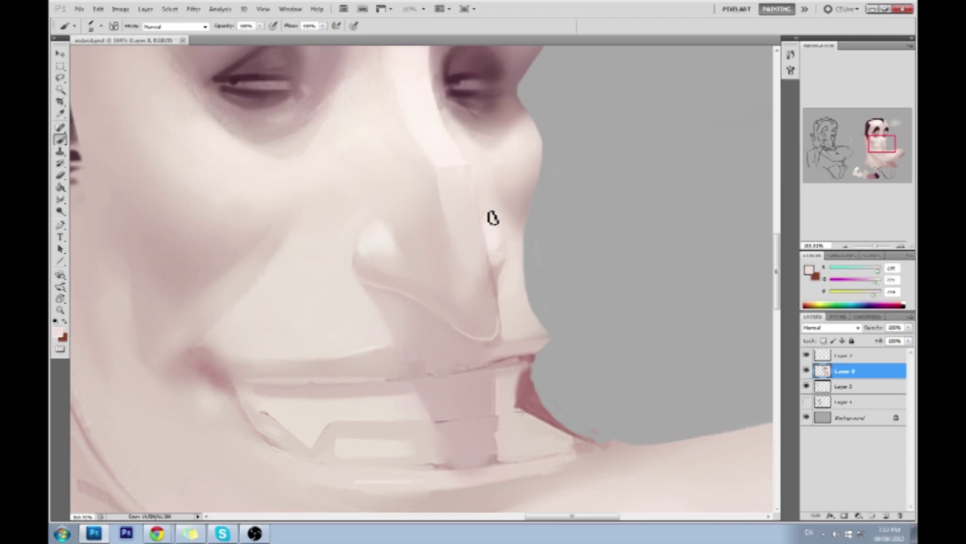
pyautogui.hotkey('ctrl', '-')
pyautogui.hotkey('ctrl', '-')
# Step: Lower brush opacity, sample the dark hair colour, and push the head shape with Liquify
pyautogui.press('r')
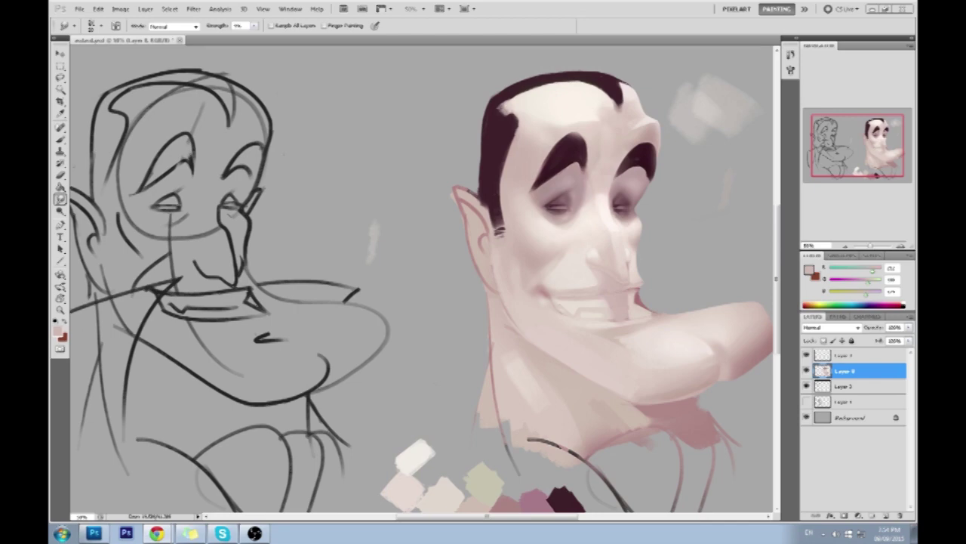
pyautogui.press('b')
pyautogui.scroll(-1, 717, 268)
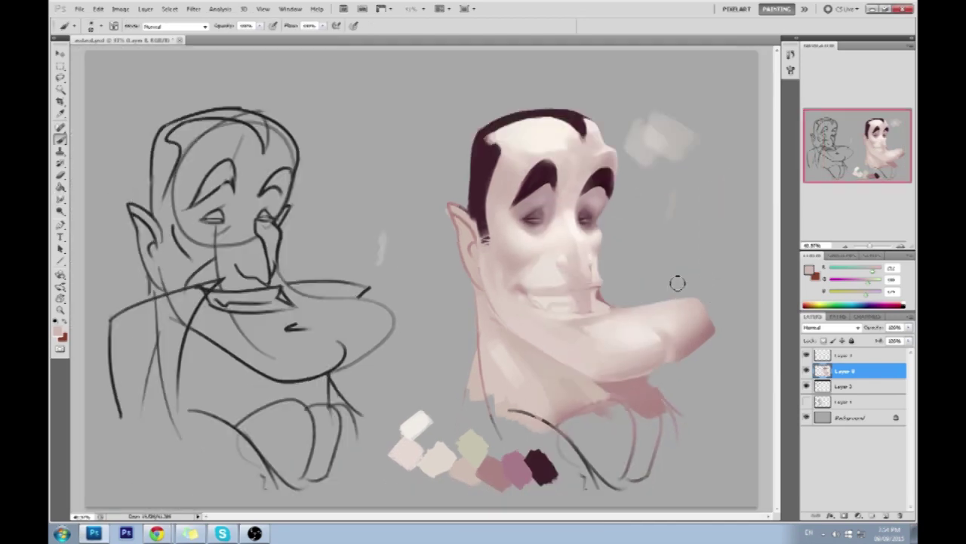
pyautogui.press('1')
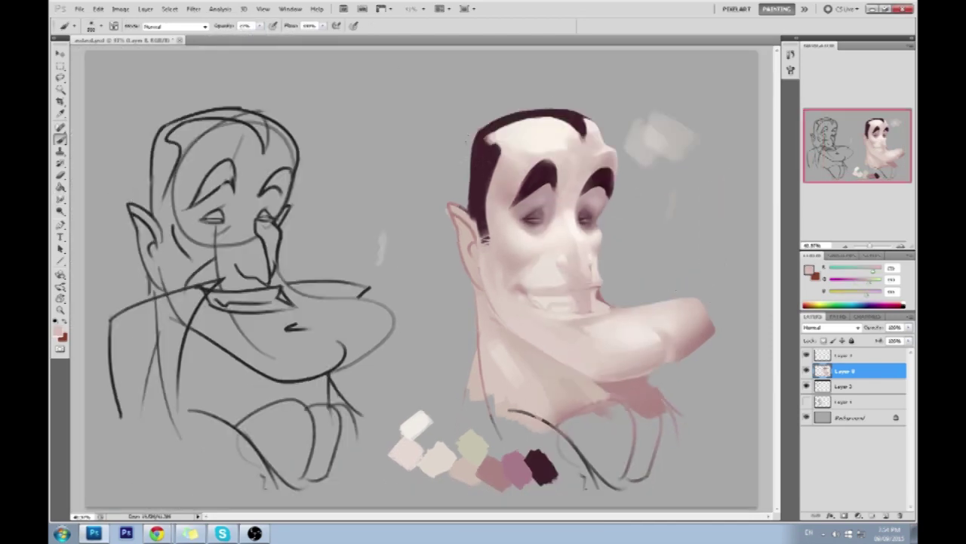
pyautogui.keyDown('alt'); pyautogui.click(486, 181); pyautogui.keyUp('alt')
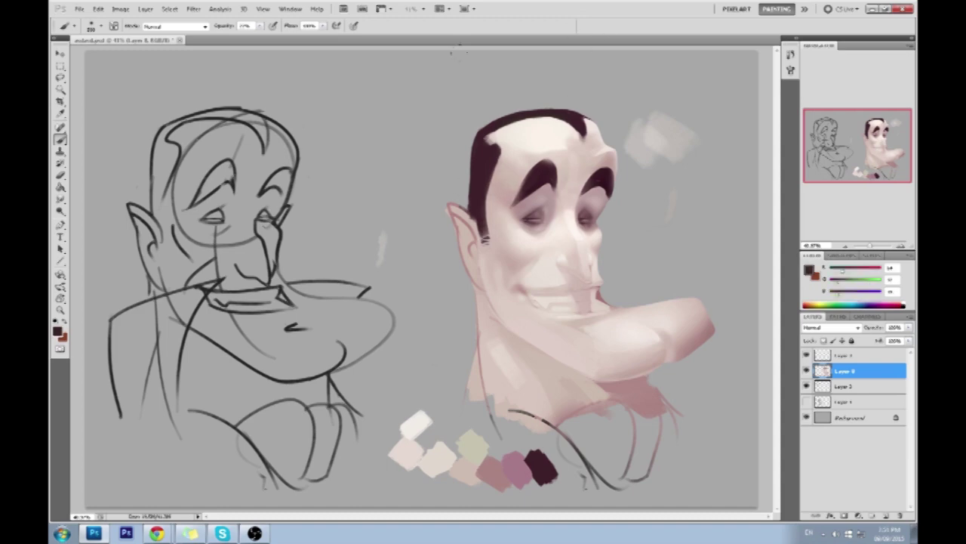
pyautogui.hotkey('ctrl', 'shift', 'x')
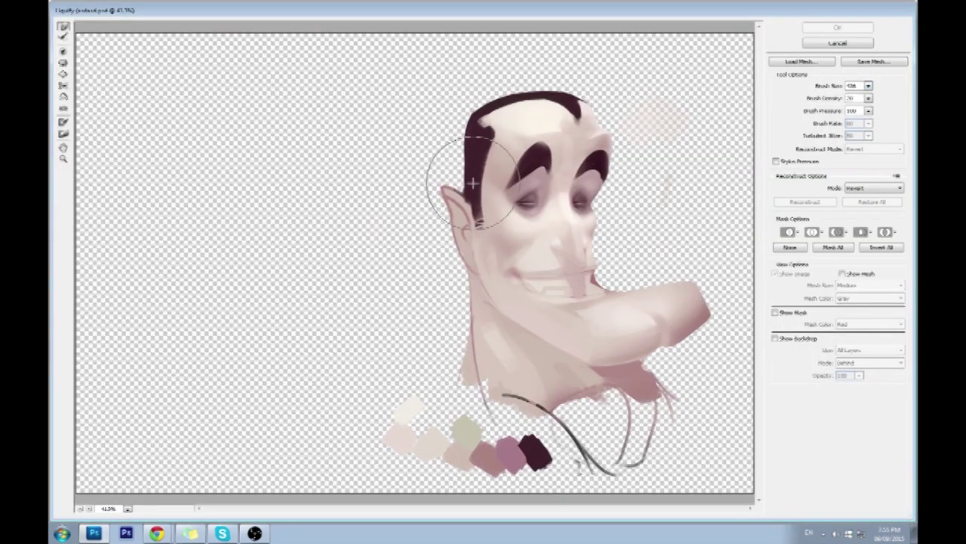
pyautogui.moveTo(473, 183); pyautogui.dragTo(483, 175)
pyautogui.press('Return')
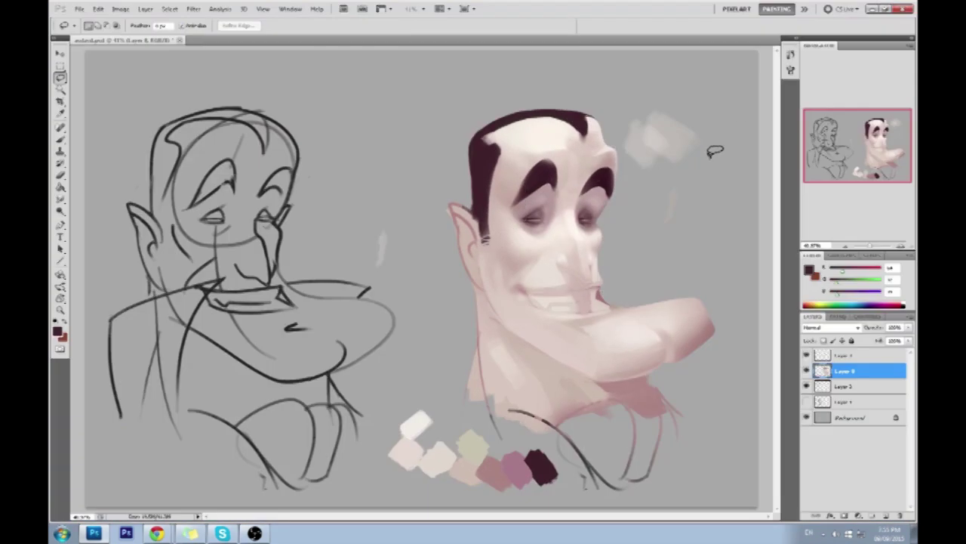
# Step: Repaint the right eyebrow's top edge with light pink and dark brown
pyautogui.press('b')
pyautogui.rightClick(669, 190)
pyautogui.press('Return')
pyautogui.keyDown('alt'); pyautogui.click(609, 144); pyautogui.keyUp('alt')
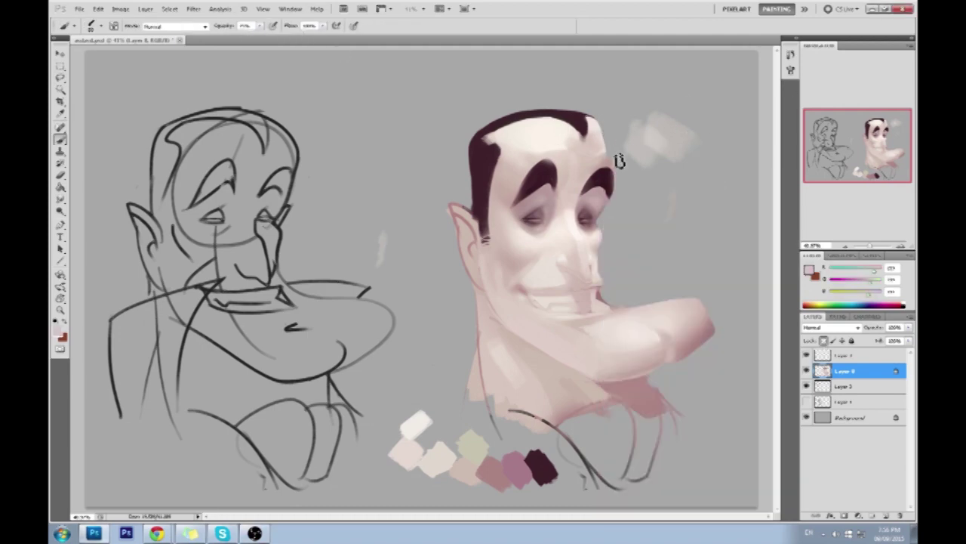
pyautogui.moveTo(610, 158); pyautogui.dragTo(625, 187)
pyautogui.keyDown('alt'); pyautogui.click(609, 175); pyautogui.keyUp('alt')
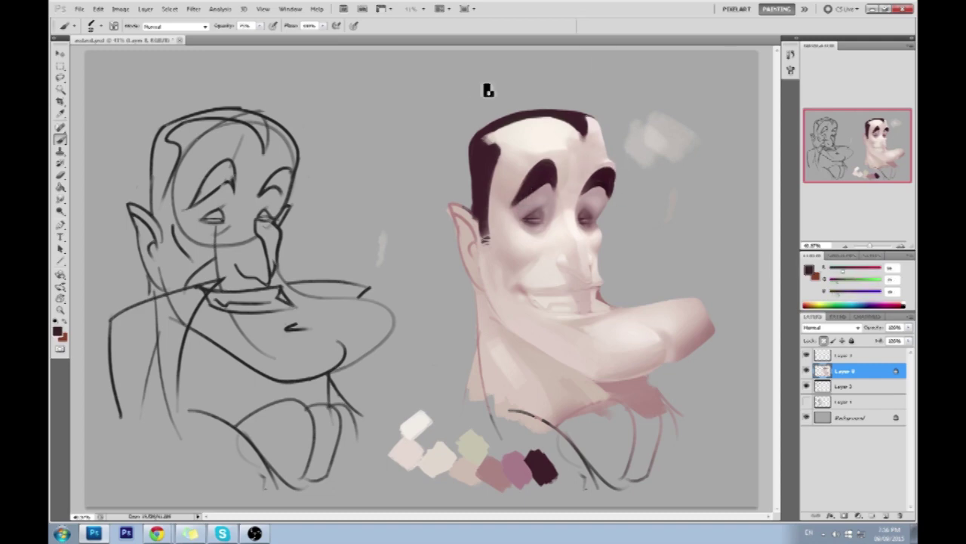
pyautogui.press('e')
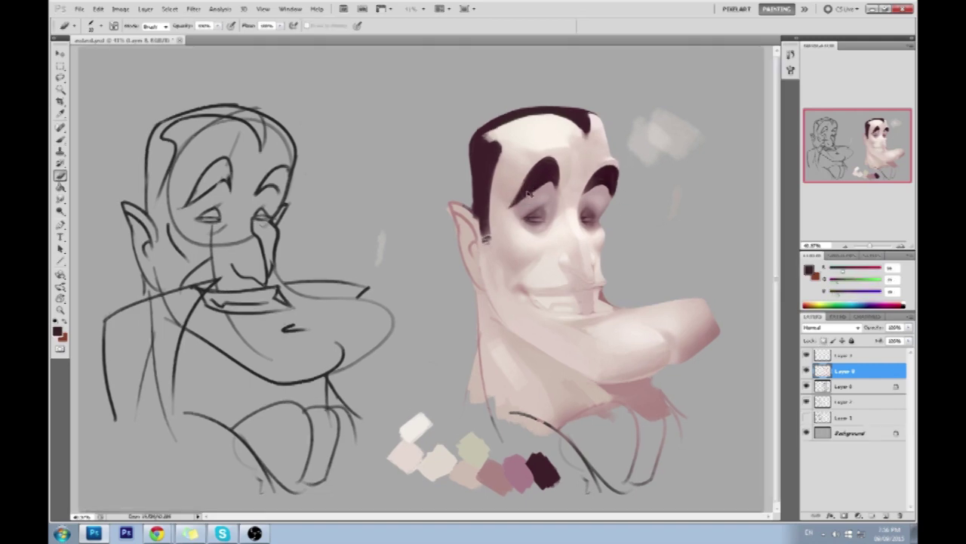
pyautogui.hotkey('ctrl', '+')
pyautogui.press('m')
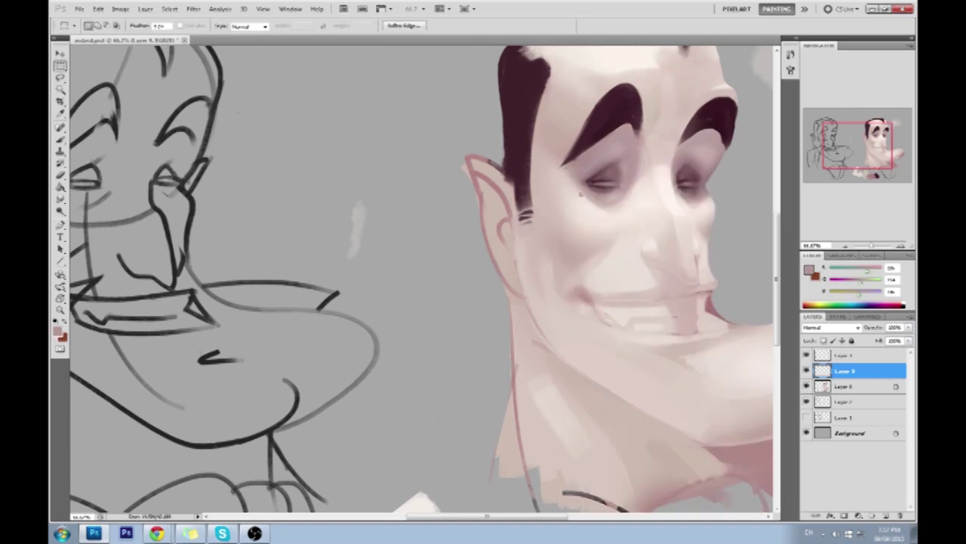
# Step: Sample a light skin tone and centre the painted head at 50% zoom
pyautogui.rightClick(578, 187)
pyautogui.press('Escape')
pyautogui.press('r')
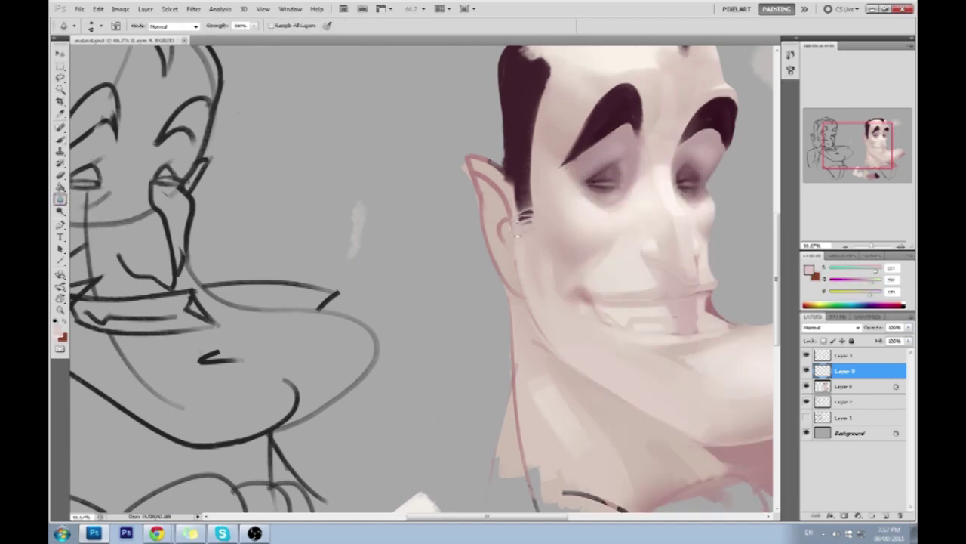
pyautogui.hotkey('ctrl', '-')
pyautogui.hotkey('ctrl', '-')
pyautogui.hotkey('ctrl', '+')
pyautogui.press('b')
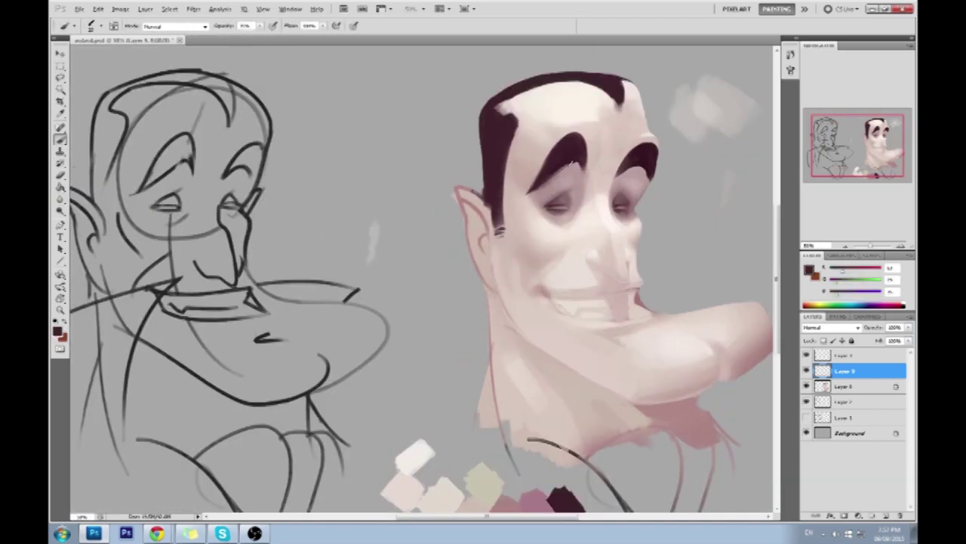
pyautogui.keyDown('alt'); pyautogui.click(576, 175); pyautogui.keyUp('alt')
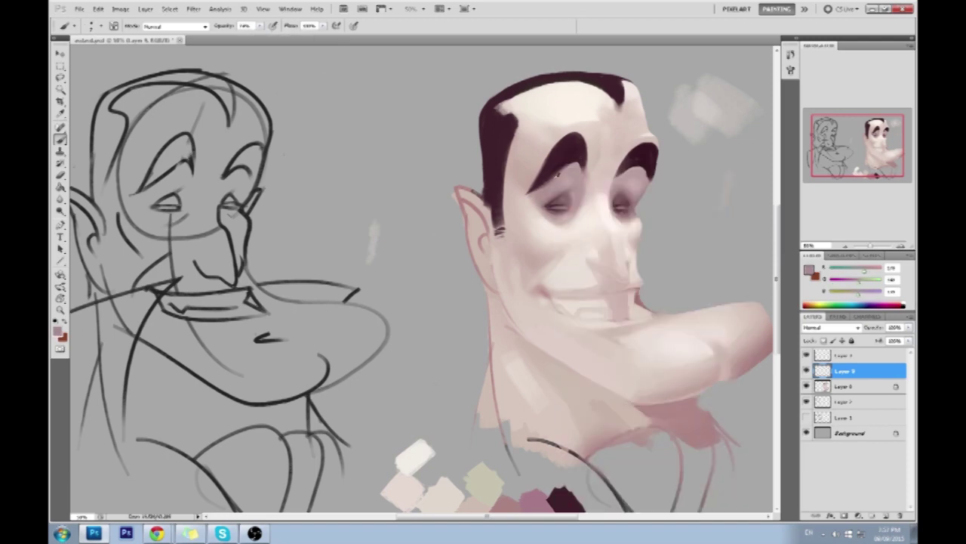
pyautogui.moveTo(551, 181); pyautogui.dragTo(476, 253)
pyautogui.press('r')
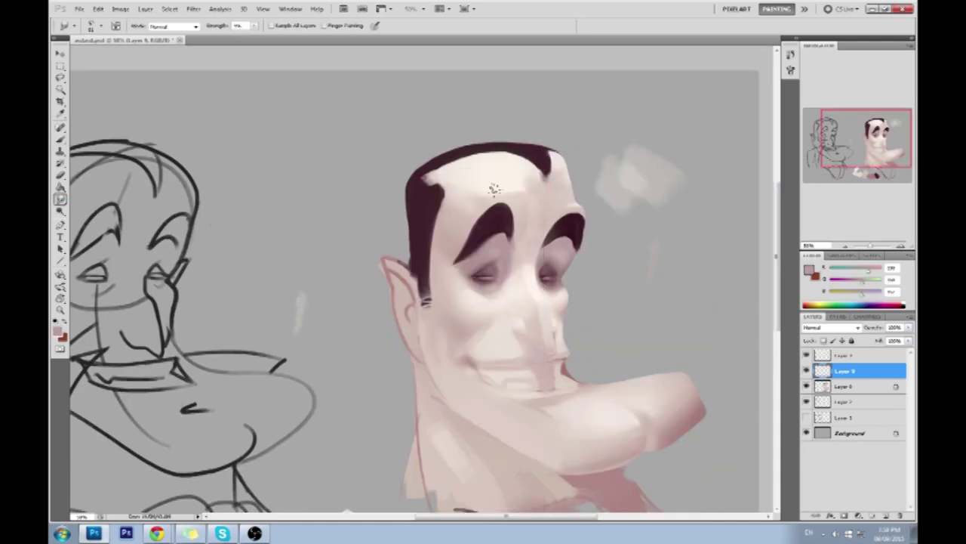
# Step: Merge the touch-up layer down and paint a light stroke beside the right eye
pyautogui.hotkey('ctrl', 'e')
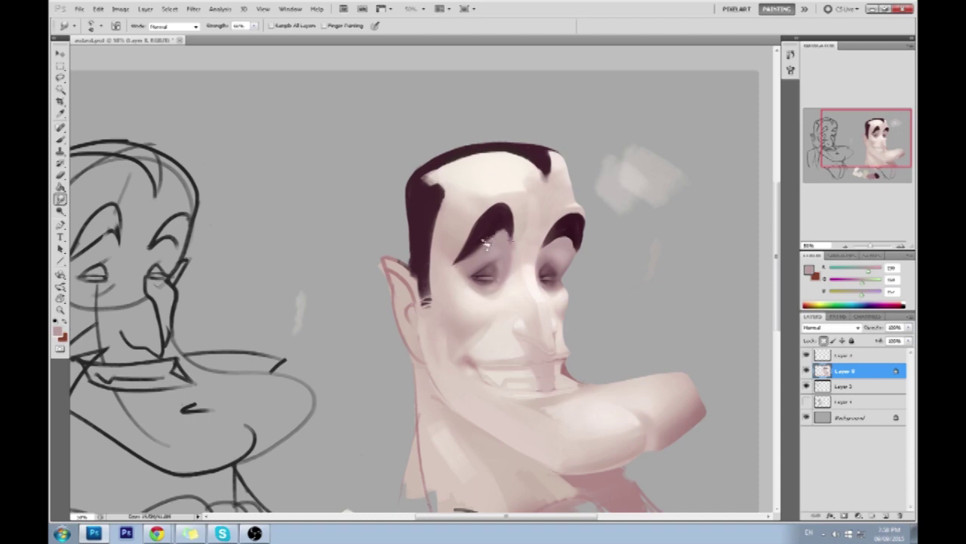
pyautogui.rightClick(520, 226)
pyautogui.press('b')
pyautogui.keyDown('alt'); pyautogui.click(502, 212); pyautogui.keyUp('alt')
pyautogui.keyDown('alt'); pyautogui.click(511, 234); pyautogui.keyUp('alt')
pyautogui.keyDown('alt'); pyautogui.click(495, 263); pyautogui.keyUp('alt')
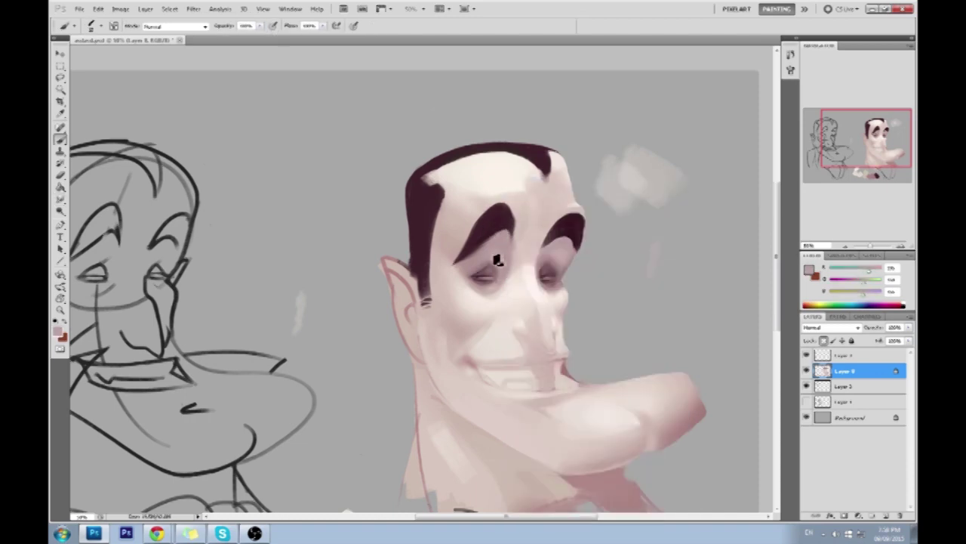
pyautogui.keyDown('alt'); pyautogui.click(503, 295); pyautogui.keyUp('alt')
pyautogui.keyDown('alt'); pyautogui.click(524, 280); pyautogui.keyUp('alt')
pyautogui.moveTo(554, 284); pyautogui.dragTo(556, 294)
# Step: Sample lighter skin tones around the eye and nose bridge, trying the Dodge tool
pyautogui.keyDown('alt'); pyautogui.click(544, 269); pyautogui.keyUp('alt')
pyautogui.keyDown('alt'); pyautogui.click(544, 287); pyautogui.keyUp('alt')
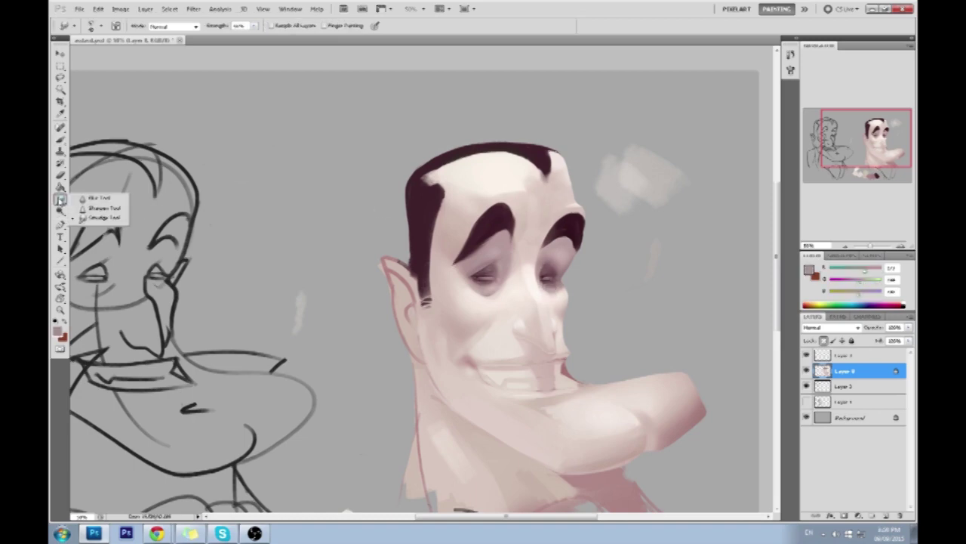
pyautogui.keyDown('alt'); pyautogui.click(533, 190); pyautogui.keyUp('alt')
pyautogui.press('o')
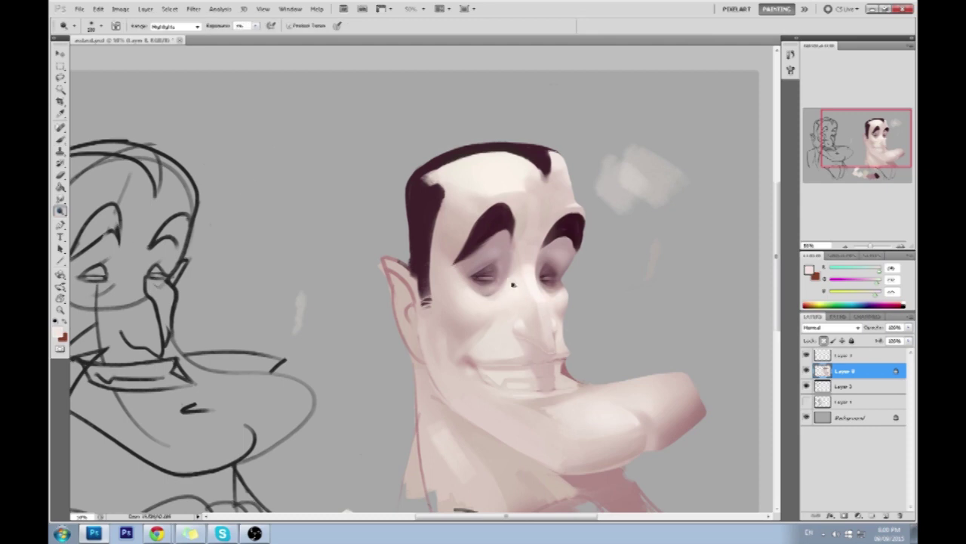
pyautogui.rightClick(502, 178)
pyautogui.press('b')
pyautogui.keyDown('alt'); pyautogui.click(529, 237); pyautogui.keyUp('alt')
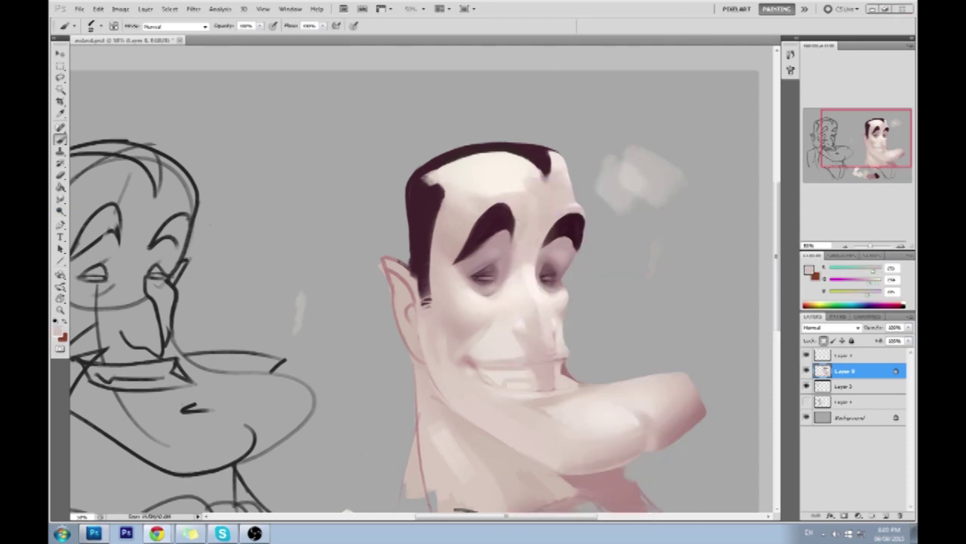
pyautogui.keyDown('alt'); pyautogui.click(523, 233); pyautogui.keyUp('alt')
# Step: Sample a series of skin tones across the face and ear
pyautogui.scroll(-1, 425, 302)
pyautogui.scroll(-1, 405, 320)
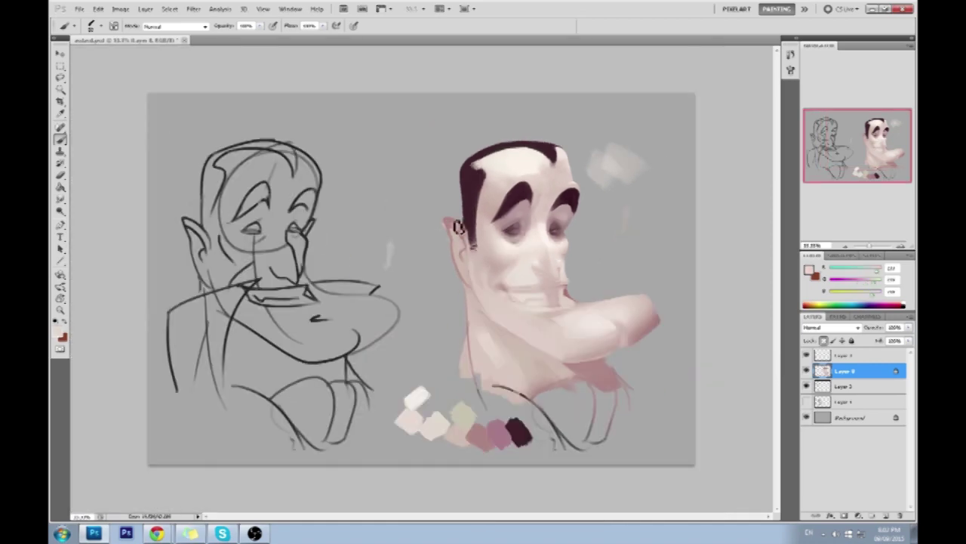
pyautogui.keyDown('alt'); pyautogui.click(453, 223); pyautogui.keyUp('alt')
pyautogui.keyDown('alt'); pyautogui.click(453, 223); pyautogui.keyUp('alt')
pyautogui.keyDown('alt'); pyautogui.click(468, 243); pyautogui.keyUp('alt')
pyautogui.keyDown('alt'); pyautogui.click(462, 223); pyautogui.keyUp('alt')
pyautogui.keyDown('alt'); pyautogui.click(464, 237); pyautogui.keyUp('alt')
pyautogui.keyDown('alt'); pyautogui.click(468, 232); pyautogui.keyUp('alt')
pyautogui.keyDown('alt'); pyautogui.click(497, 269); pyautogui.keyUp('alt')
pyautogui.keyDown('alt'); pyautogui.click(568, 338); pyautogui.keyUp('alt')
# Step: Flip the canvas horizontally and extend the left eyebrow down toward the eye
pyautogui.hotkey('ctrl', 'shift', 'h')
pyautogui.rightClick(294, 263)
pyautogui.keyDown('alt'); pyautogui.click(270, 208); pyautogui.keyUp('alt')
pyautogui.moveTo(270, 208); pyautogui.dragTo(264, 210)
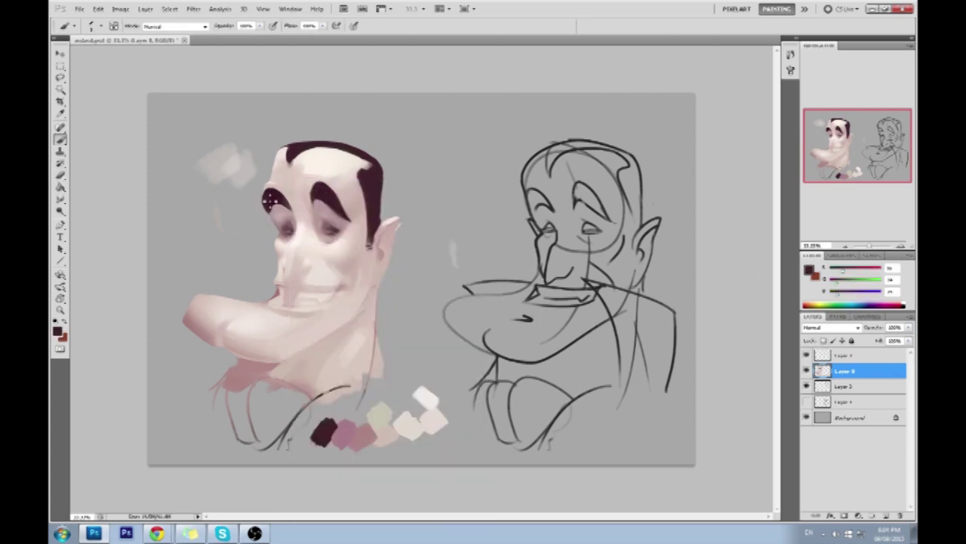
# Step: Set Dodge to midtones, lower the brush opacity, and sample lighter skin tones
pyautogui.press('o')
pyautogui.hotkey('alt', 'shift', 'm')
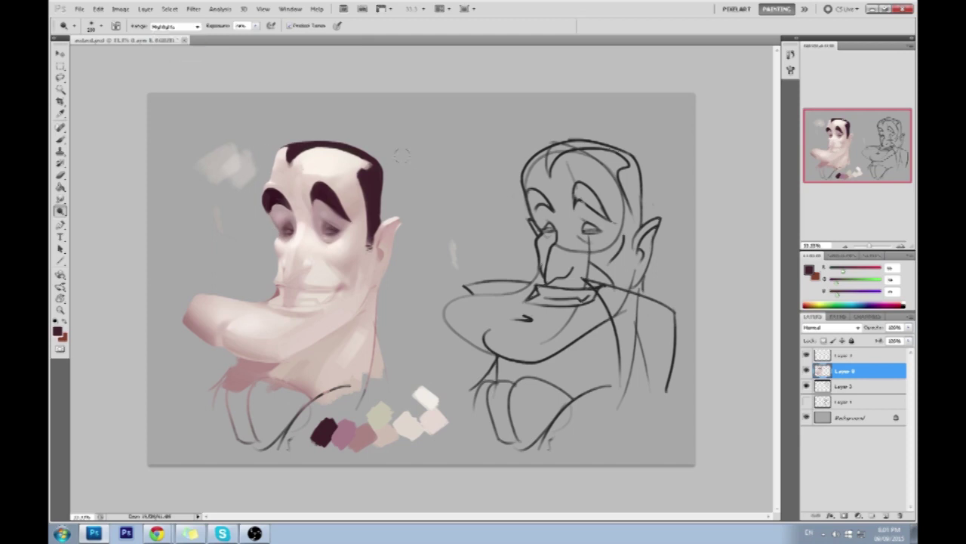
pyautogui.press('b')
pyautogui.keyDown('alt'); pyautogui.click(280, 170); pyautogui.keyUp('alt')
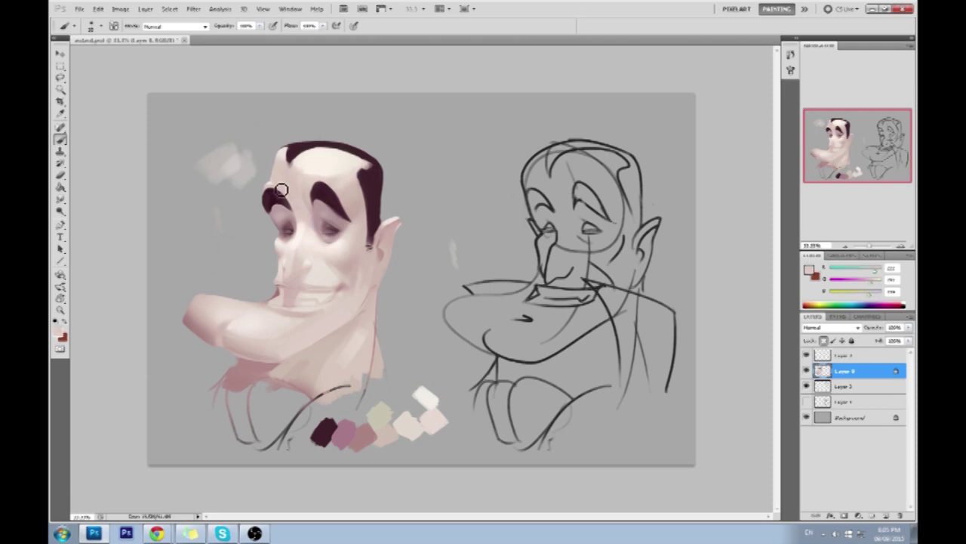
pyautogui.press('6')
pyautogui.press('4')
pyautogui.keyDown('alt'); pyautogui.click(335, 247); pyautogui.keyUp('alt')
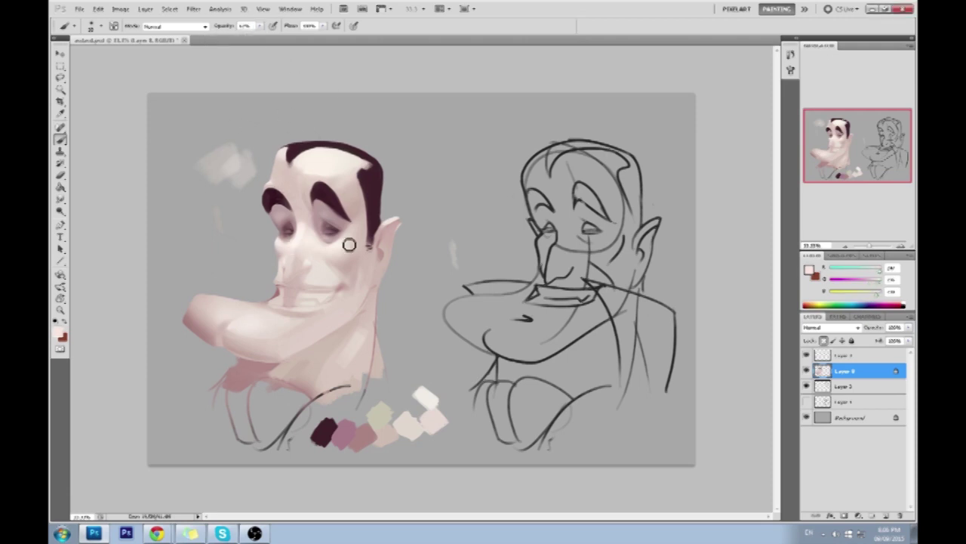
# Step: Slightly adjust the painting's Levels and mirror the canvas horizontally
pyautogui.press('r')
pyautogui.rightClick(346, 247)
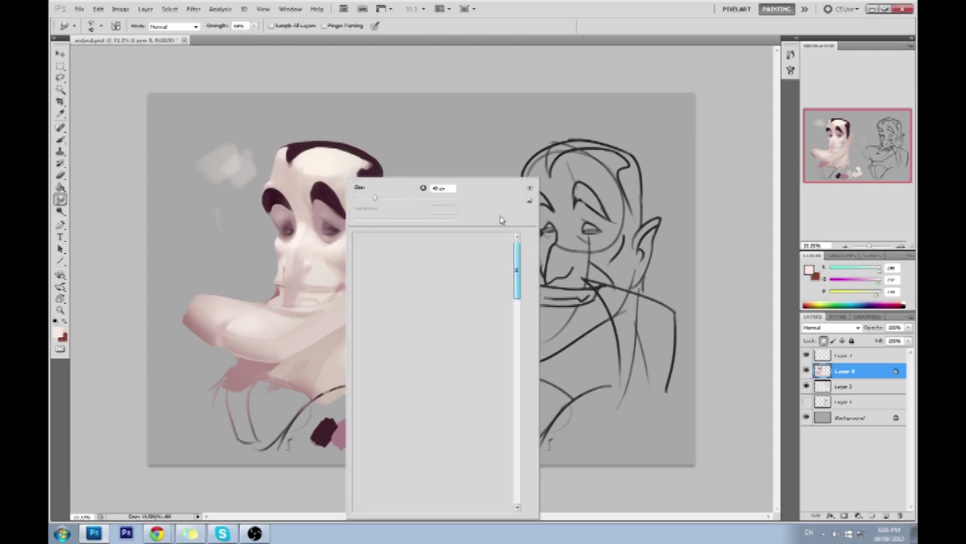
pyautogui.press('Escape')
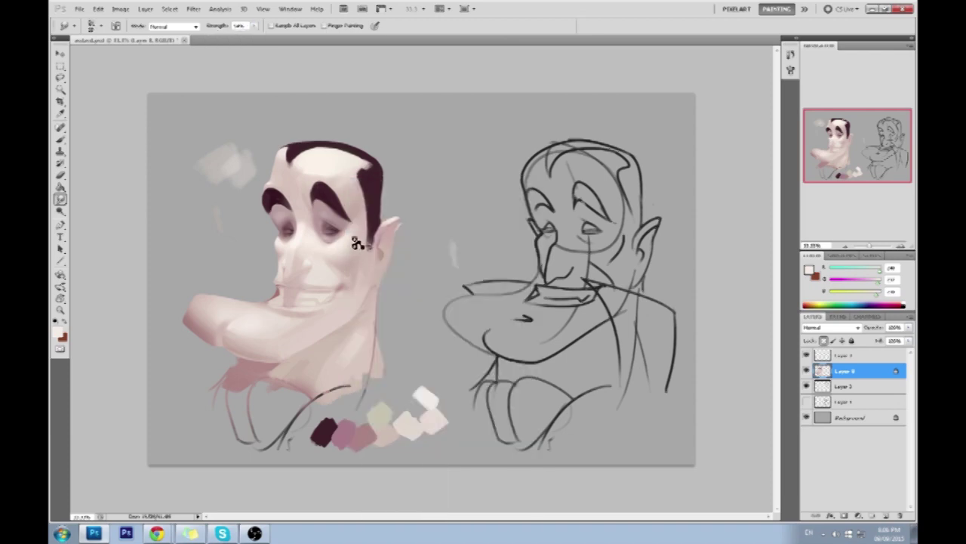
pyautogui.press('o')
pyautogui.hotkey('alt', 'shift', 'm')
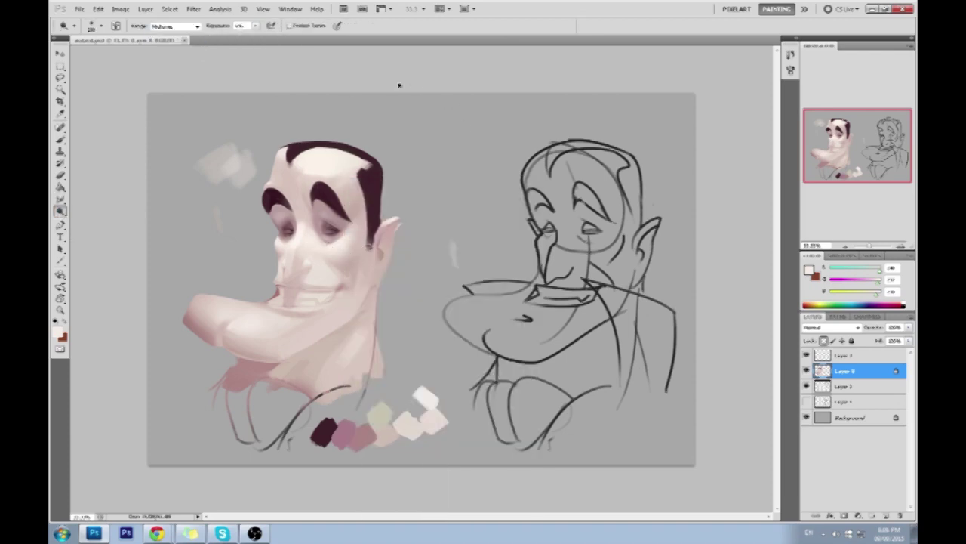
pyautogui.hotkey('ctrl', 'l')
pyautogui.moveTo(700, 338); pyautogui.dragTo(705, 338)
pyautogui.press('Return')
pyautogui.press('b')
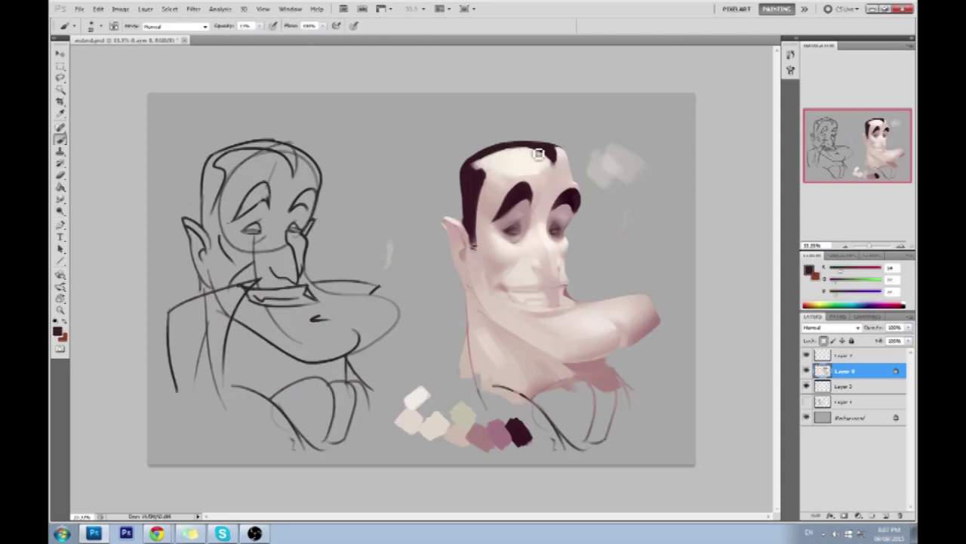
# Step: Lasso the lower neck and collar lines below the chin and delete them
pyautogui.keyDown('alt'); pyautogui.click(564, 163); pyautogui.keyUp('alt')
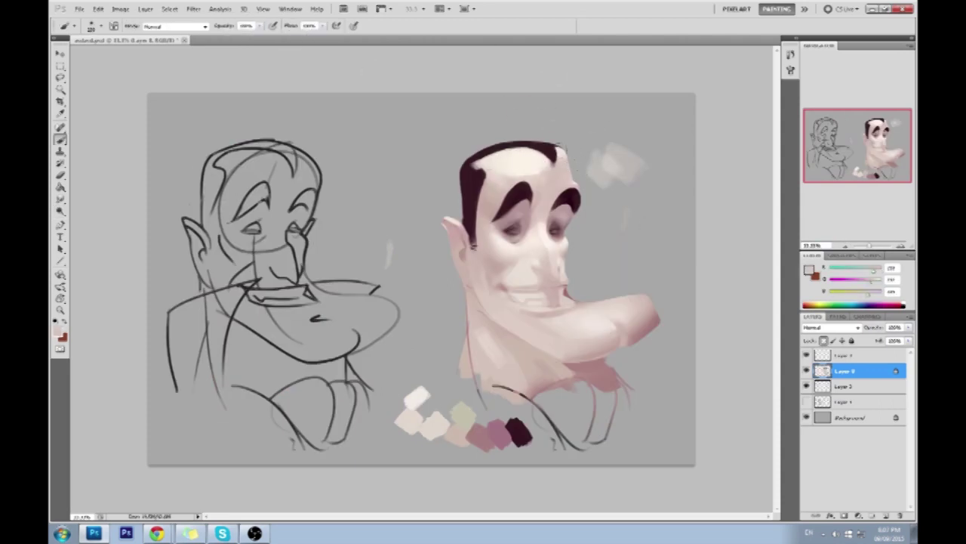
pyautogui.press('l')
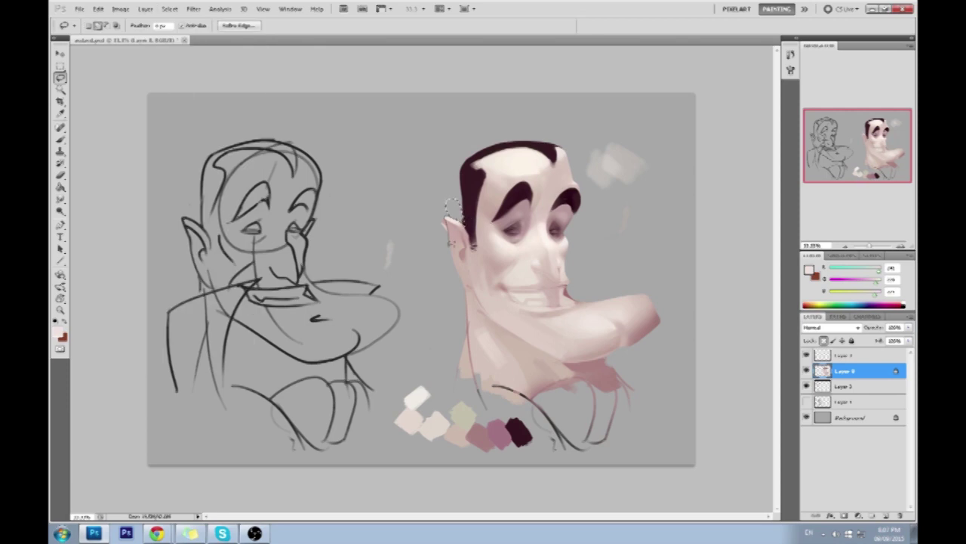
pyautogui.moveTo(453, 261); pyautogui.dragTo(411, 276)
pyautogui.hotkey('ctrl', 'd')
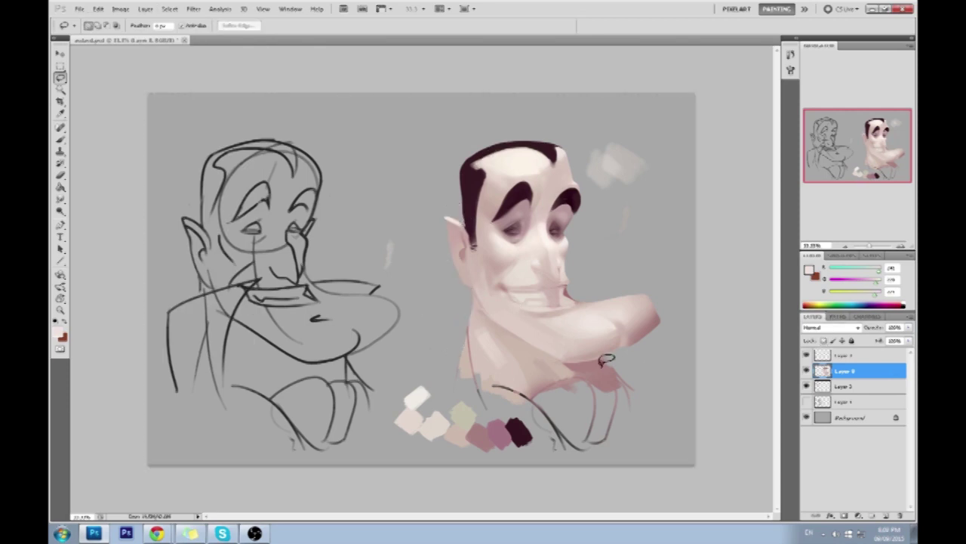
pyautogui.press('m')
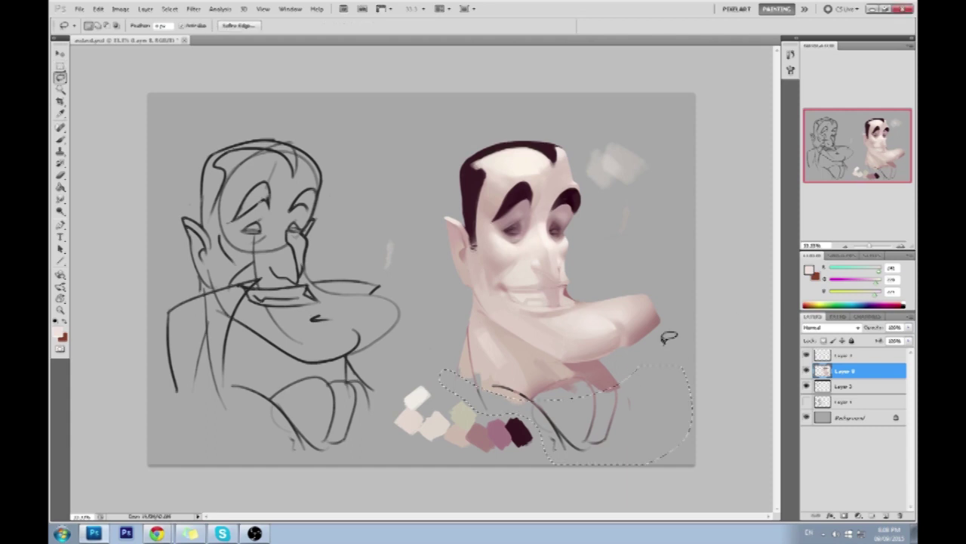
pyautogui.press('b')
pyautogui.moveTo(468, 377); pyautogui.dragTo(522, 352)
pyautogui.keyDown('alt'); pyautogui.click(580, 370); pyautogui.keyUp('alt')
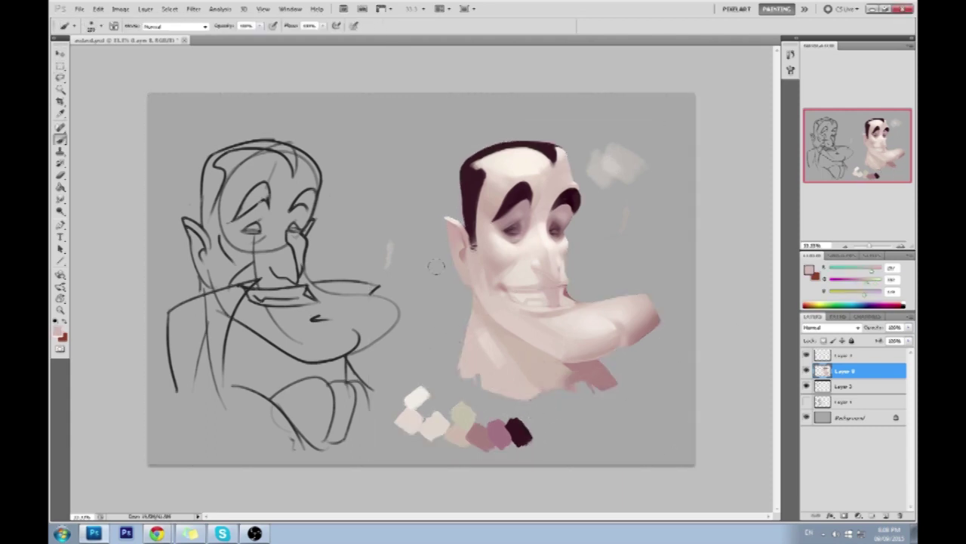
pyautogui.press('l')
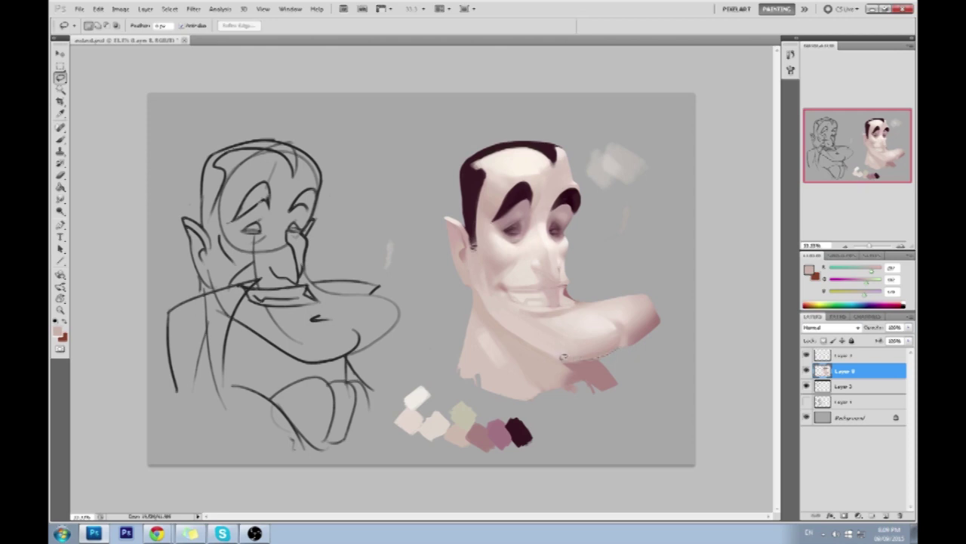
pyautogui.hotkey('ctrl', 'shift', 'j')
pyautogui.press('b')
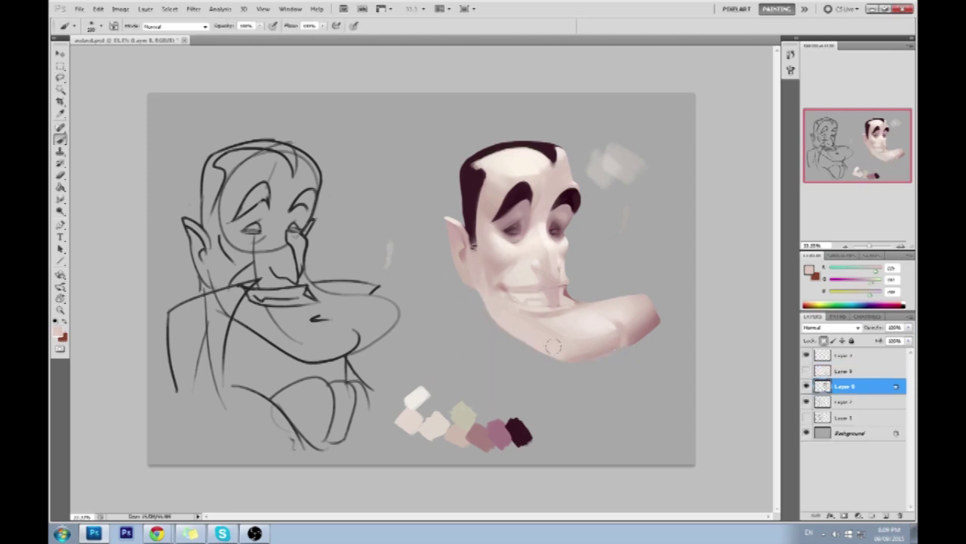
# Step: Add a touch-up layer, set the smudge strength, and merge it into the painting
pyautogui.hotkey('ctrl', 'shift', 'alt', 'n')
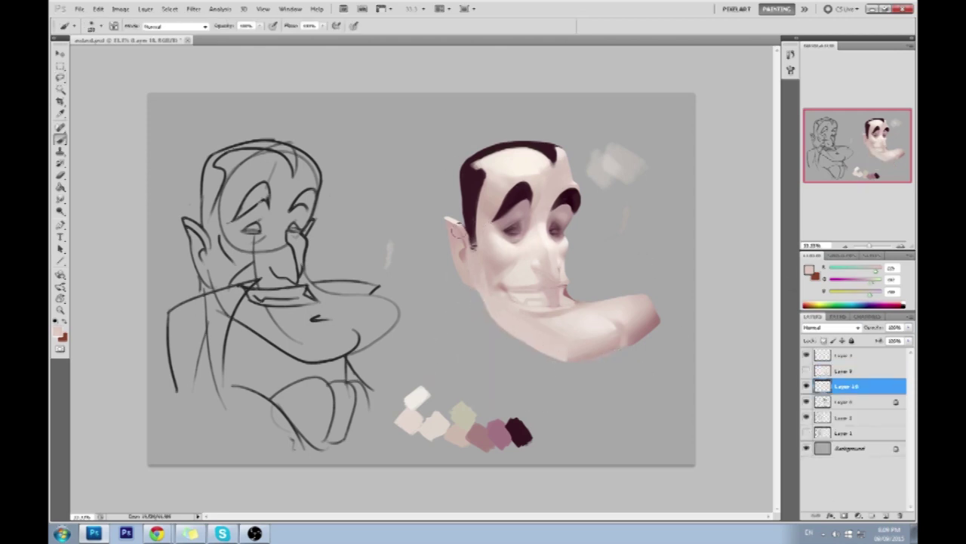
pyautogui.click(60, 198)
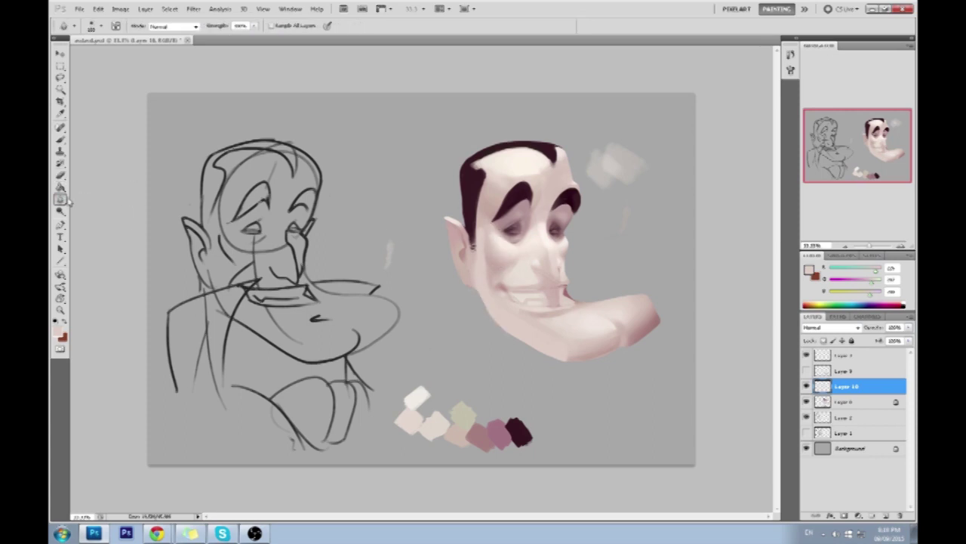
pyautogui.moveTo(244, 39); pyautogui.dragTo(240, 39)
pyautogui.press('b')
pyautogui.rightClick(484, 257)
pyautogui.press('Escape')
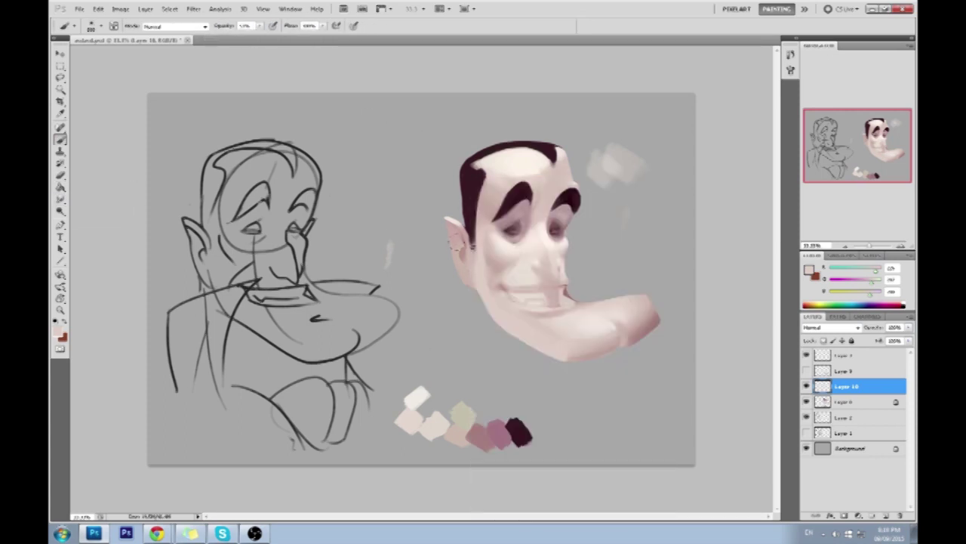
pyautogui.press('e')
pyautogui.press('o')
pyautogui.hotkey('ctrl', 'e')
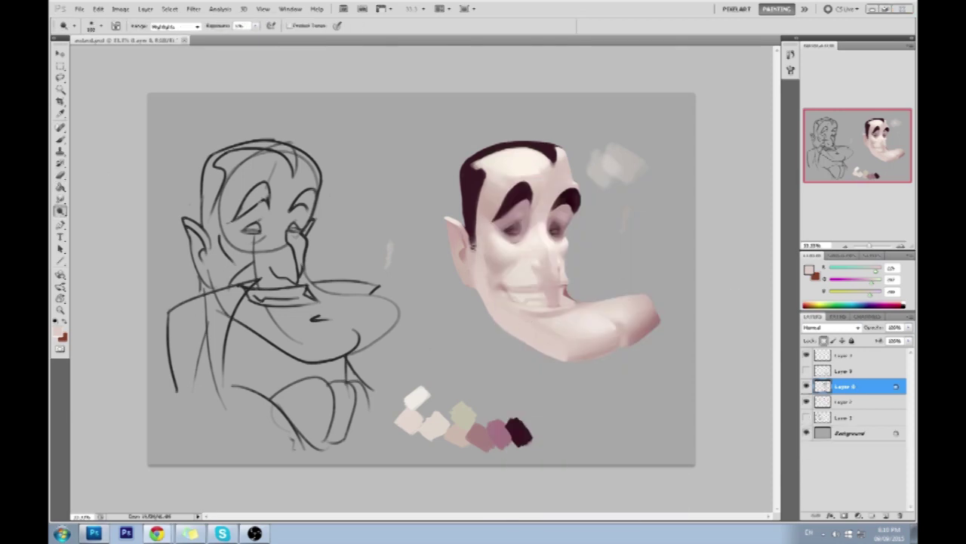
pyautogui.press('b')
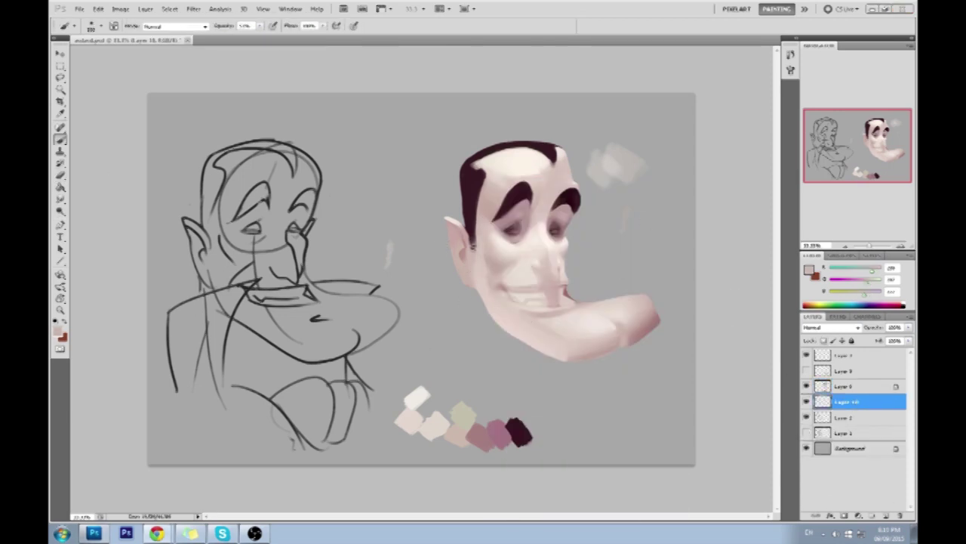
# Step: Pick an eraser tip and sample light skin tones near the ear
pyautogui.rightClick(468, 281)
pyautogui.press('e')
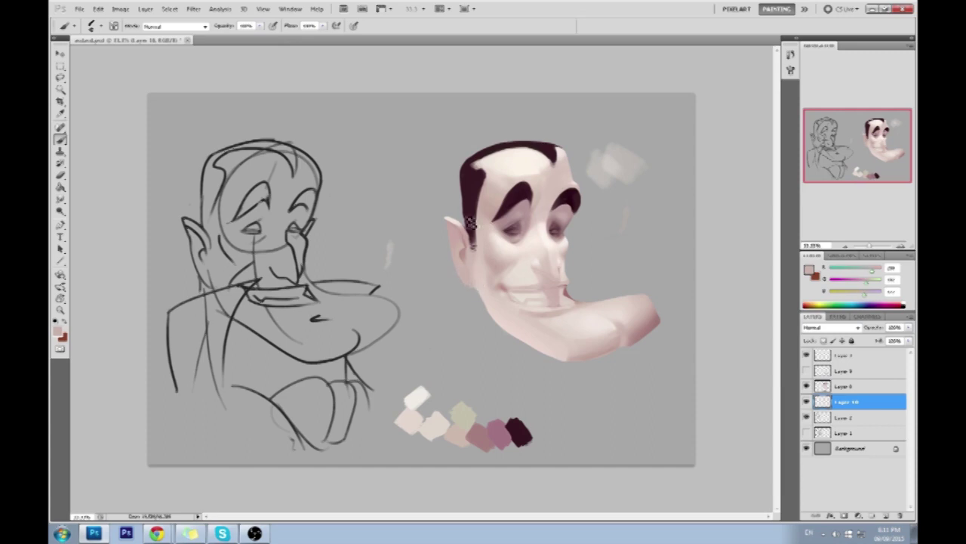
pyautogui.rightClick(468, 280)
pyautogui.doubleClick(565, 330)
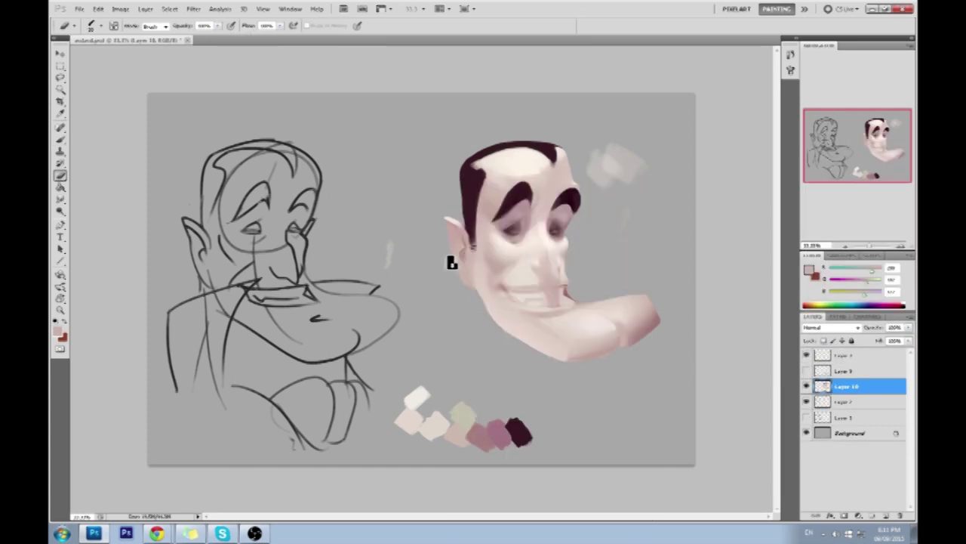
pyautogui.press('b')
pyautogui.keyDown('alt'); pyautogui.click(469, 239); pyautogui.keyUp('alt')
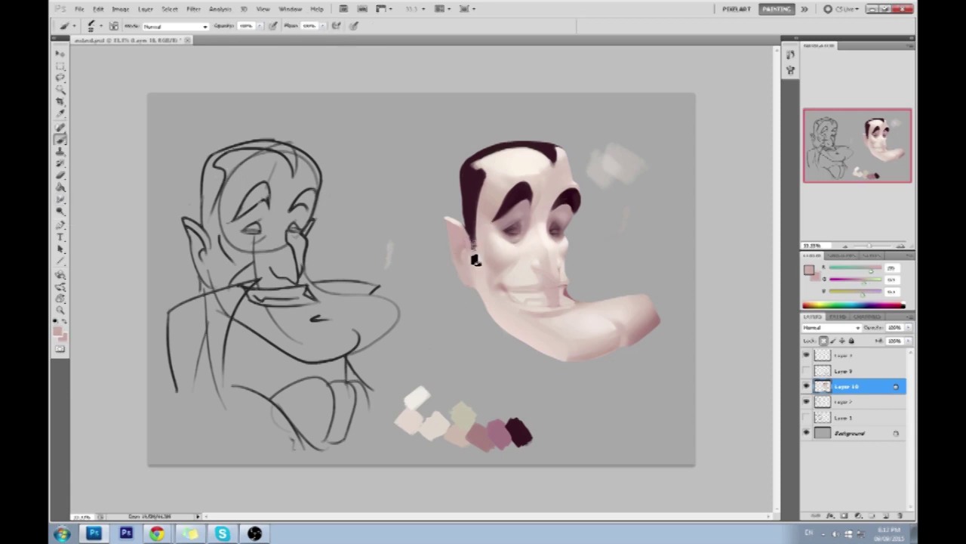
pyautogui.keyDown('alt'); pyautogui.click(471, 248); pyautogui.keyUp('alt')
pyautogui.keyDown('alt'); pyautogui.click(466, 230); pyautogui.keyUp('alt')
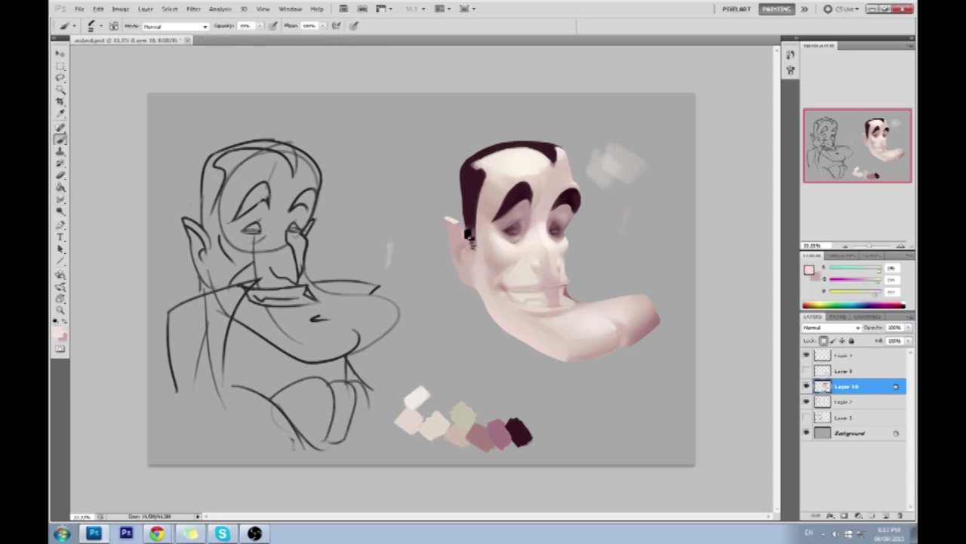
# Step: Blend the ear with eraser, dodge and brush using pinker skin and hair tones
pyautogui.press('e')
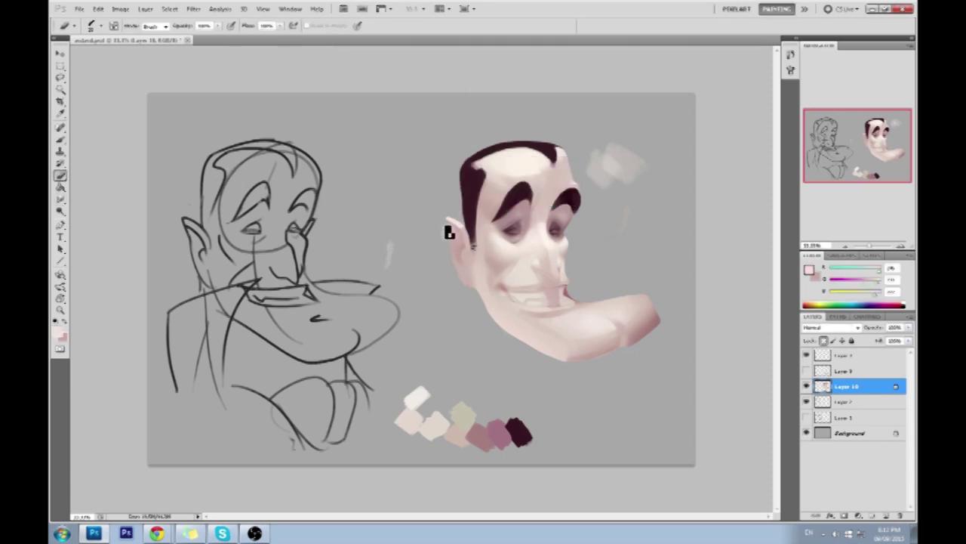
pyautogui.press('b')
pyautogui.keyDown('alt'); pyautogui.click(462, 245); pyautogui.keyUp('alt')
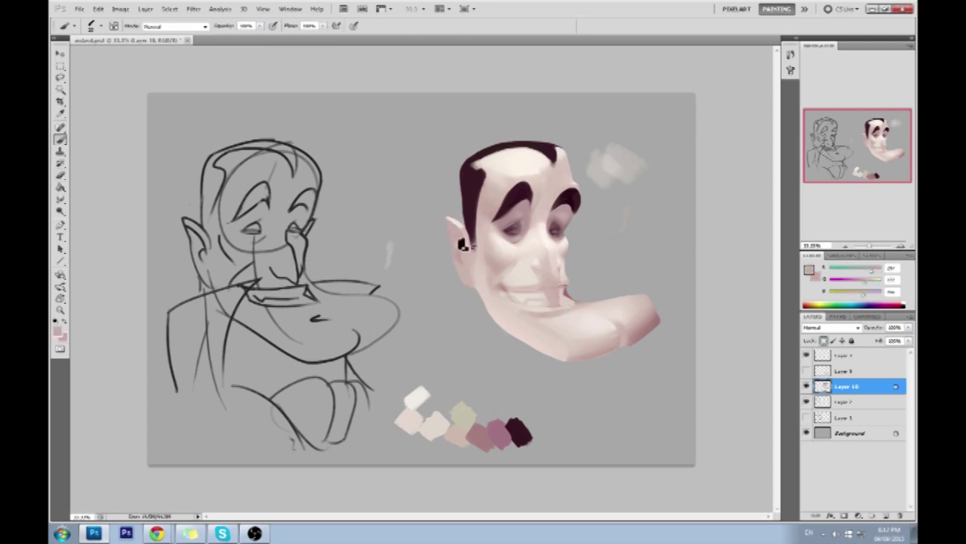
pyautogui.keyDown('alt'); pyautogui.click(468, 287); pyautogui.keyUp('alt')
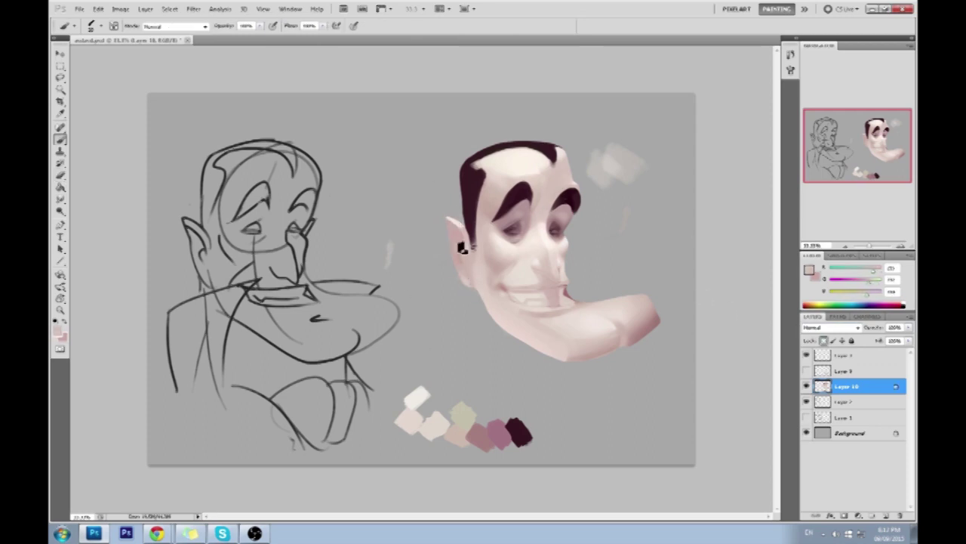
pyautogui.press('o')
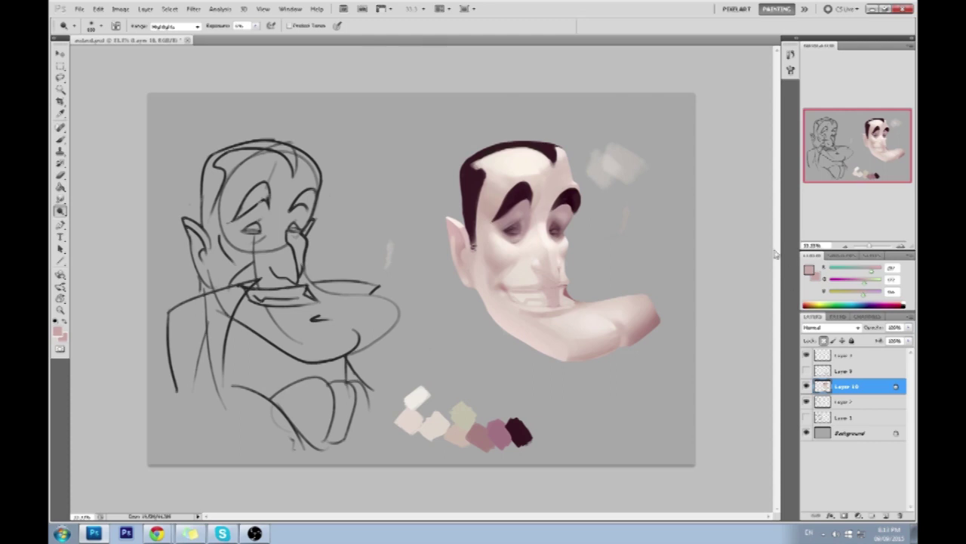
pyautogui.press('b')
pyautogui.keyDown('alt'); pyautogui.click(560, 151); pyautogui.keyUp('alt')
pyautogui.press('r')
pyautogui.rightClick(473, 245)
pyautogui.press('Escape')
# Step: Lower smudge strength to 7% and sample pink and dark eyebrow colours on the right eyebrow
pyautogui.press('7')
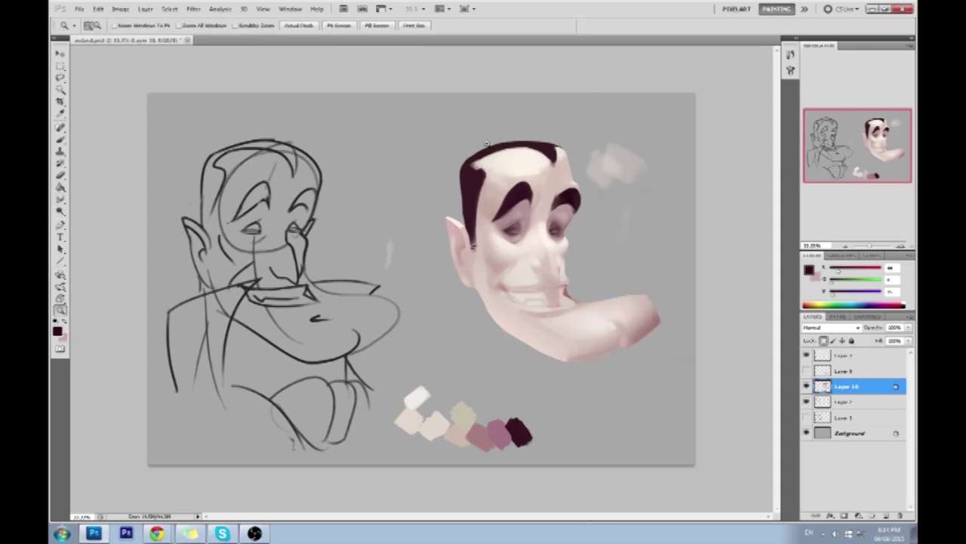
pyautogui.keyDown('ctrl'); pyautogui.click(557, 197); pyautogui.keyUp('ctrl')
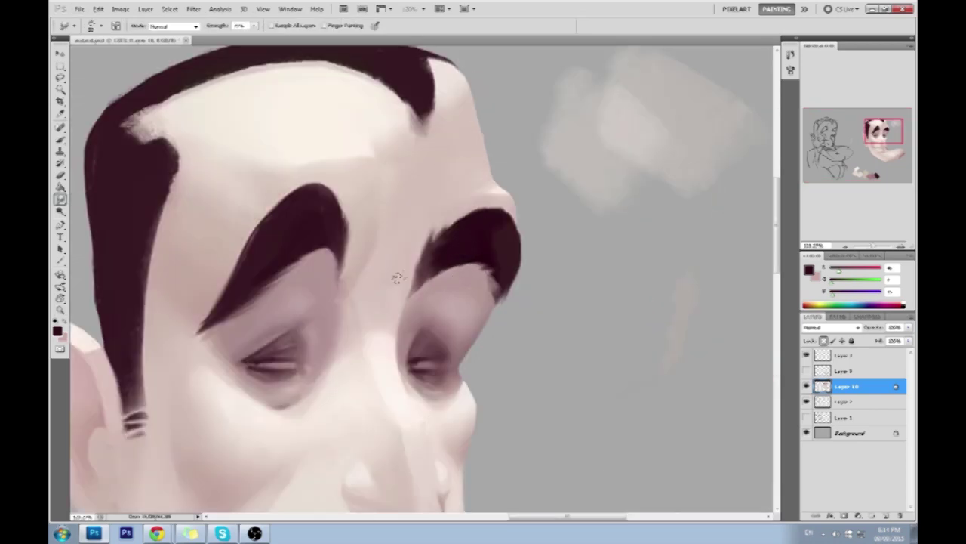
pyautogui.press('b')
pyautogui.keyDown('alt'); pyautogui.click(432, 290); pyautogui.keyUp('alt')
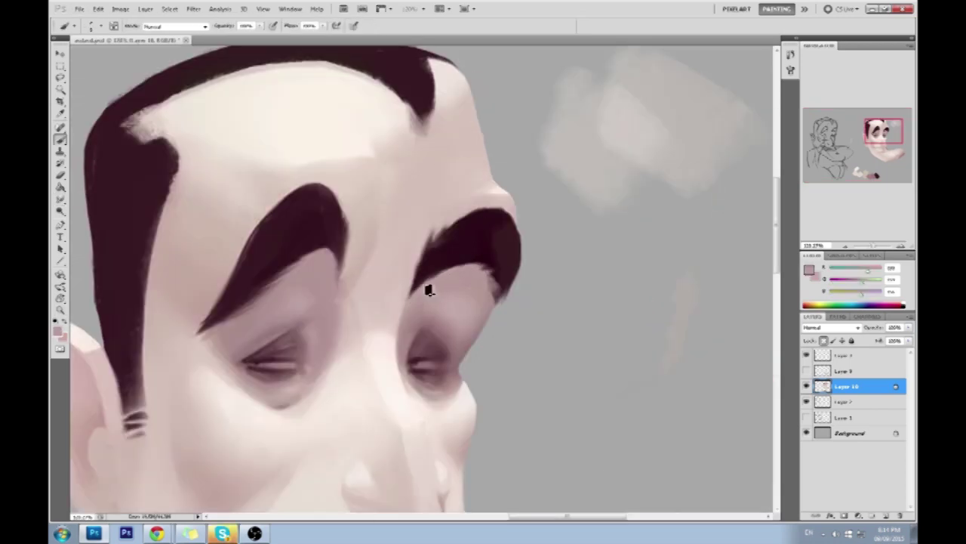
pyautogui.keyDown('alt'); pyautogui.click(440, 252); pyautogui.keyUp('alt')
pyautogui.keyDown('alt'); pyautogui.click(438, 231); pyautogui.keyUp('alt')
pyautogui.keyDown('alt'); pyautogui.click(498, 277); pyautogui.keyUp('alt')
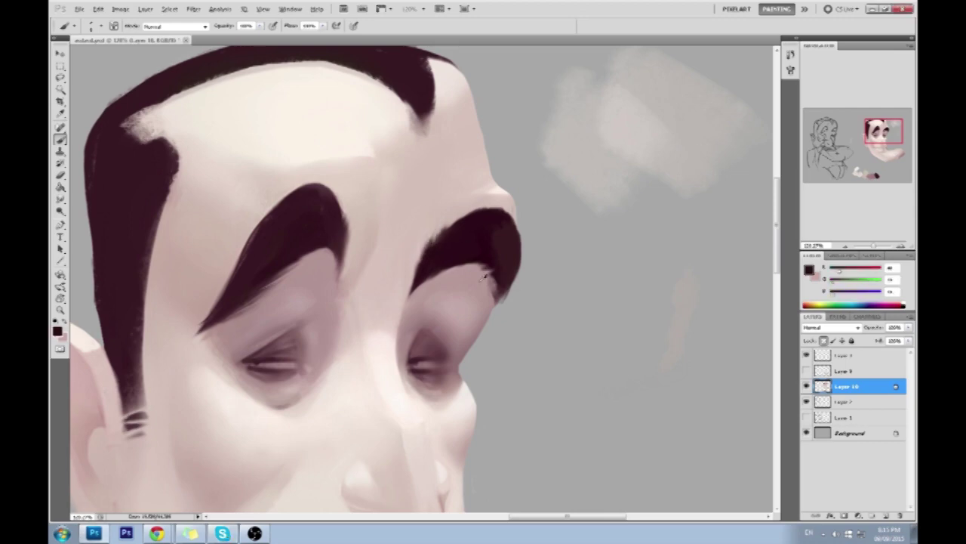
# Step: Touch up the eyebrow with grey and dark tones, then fit the canvas and activate Layer 8
pyautogui.keyDown('alt'); pyautogui.click(503, 317); pyautogui.keyUp('alt')
pyautogui.press('e')
pyautogui.press('b')
pyautogui.keyDown('alt'); pyautogui.click(517, 236); pyautogui.keyUp('alt')
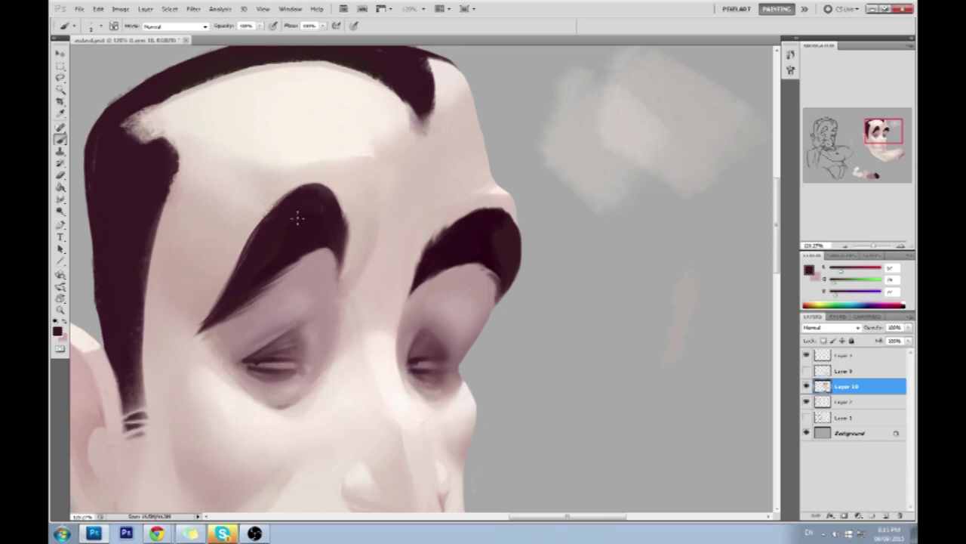
pyautogui.hotkey('ctrl', '0')
pyautogui.keyDown('ctrl'); pyautogui.click(615, 309); pyautogui.keyUp('ctrl')
# Step: Paste the sketch lines onto a new top layer and rotate the shoulder stroke onto the painted shoulder
pyautogui.press('v')
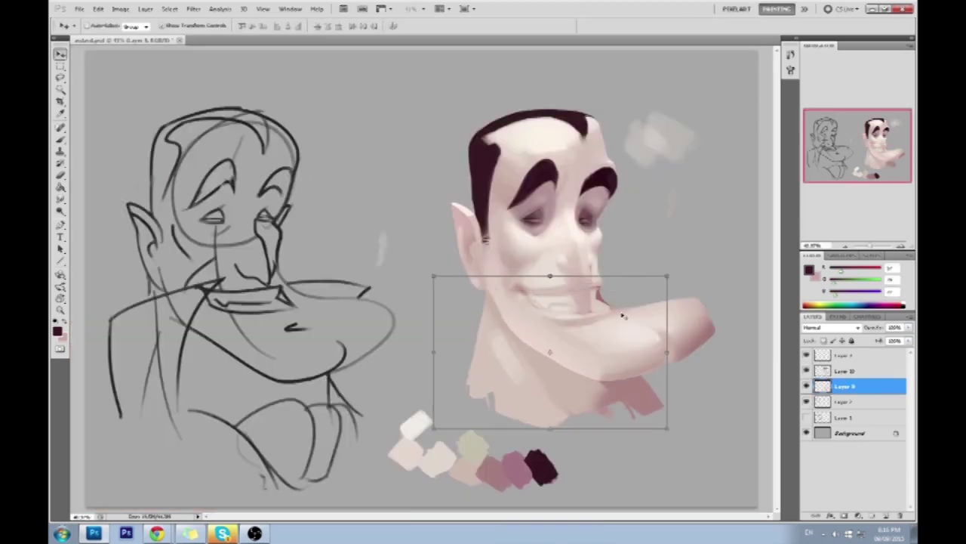
pyautogui.hotkey('ctrl', 'v')
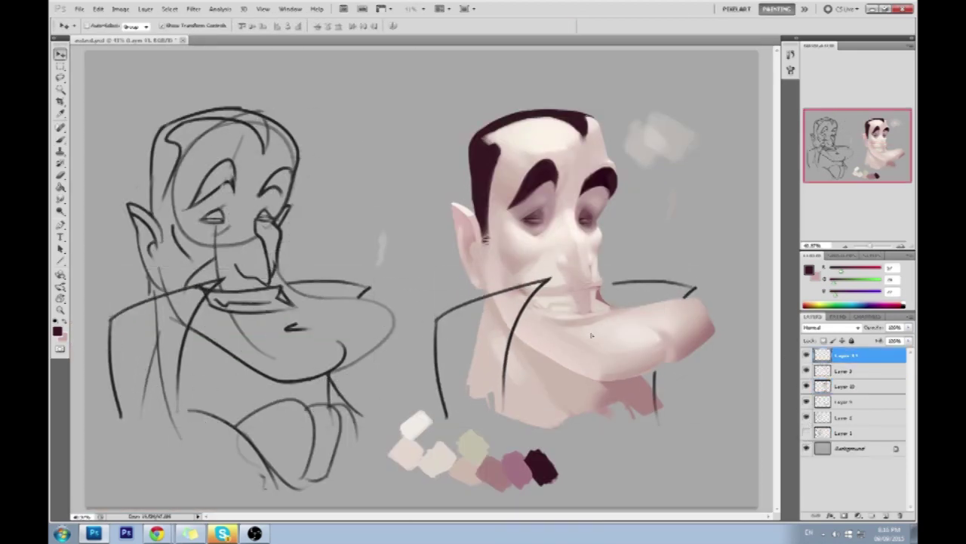
pyautogui.hotkey('ctrl', 't')
pyautogui.press('Return')
pyautogui.hotkey('ctrl', 't')
pyautogui.moveTo(736, 317); pyautogui.dragTo(704, 271)
pyautogui.press('Return')
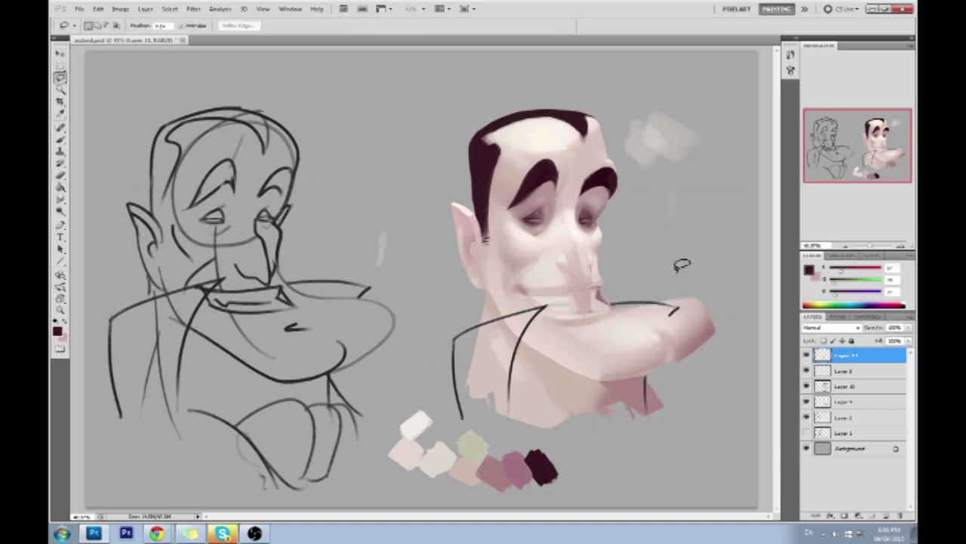
# Step: Paint and erase a dark charcoal collar left of the neck on a new layer
pyautogui.press('l')
pyautogui.press('b')
pyautogui.moveTo(638, 306); pyautogui.dragTo(658, 302)
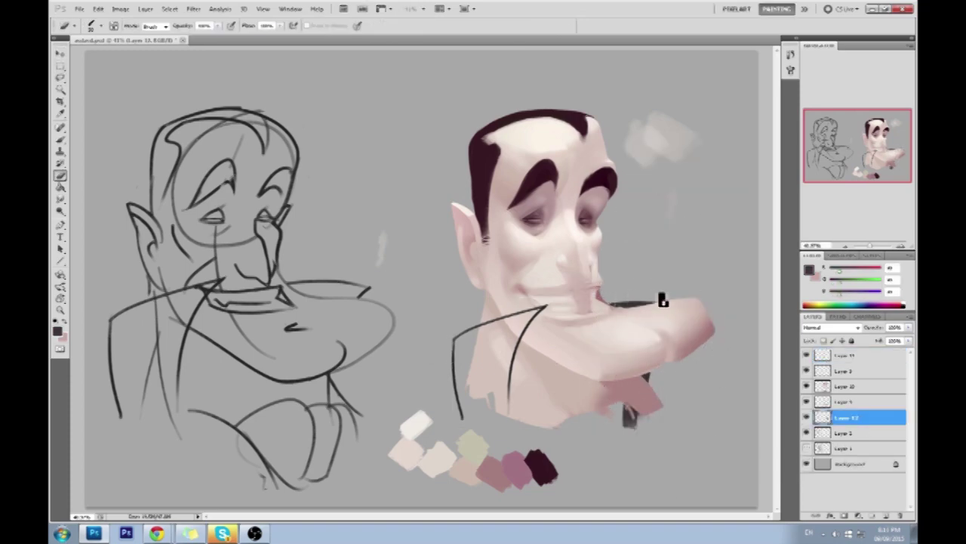
pyautogui.hotkey('alt', 'shift', ']')
pyautogui.moveTo(552, 322)
pyautogui.mouseDown()
pyautogui.moveTo(509, 324)
pyautogui.moveTo(518, 313)
pyautogui.moveTo(511, 345)
pyautogui.moveTo(532, 428)
pyautogui.mouseUp()
pyautogui.press('e')
pyautogui.moveTo(535, 306); pyautogui.dragTo(528, 422)
pyautogui.moveTo(453, 336)
pyautogui.mouseDown()
pyautogui.moveTo(462, 430)
pyautogui.moveTo(541, 435)
pyautogui.mouseUp()
pyautogui.press('b')
pyautogui.press('e')
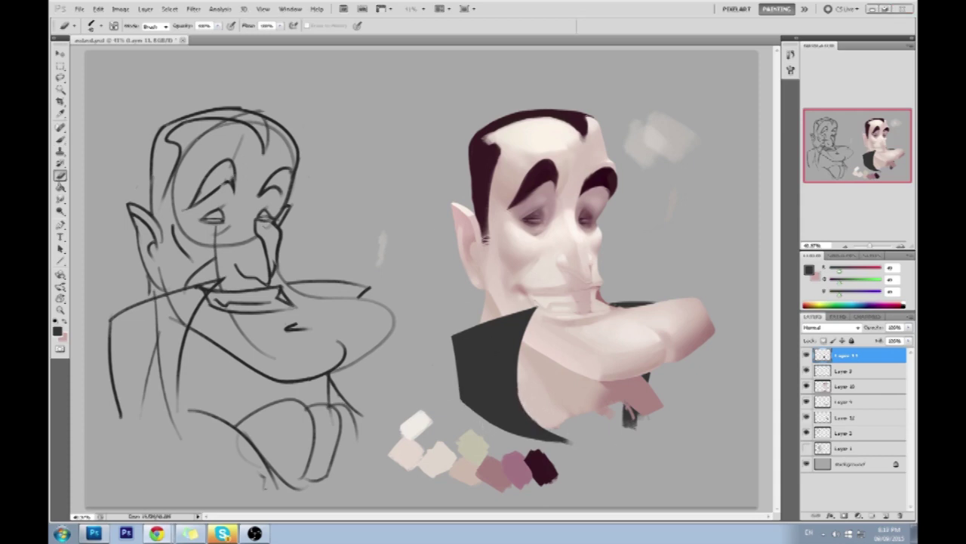
# Step: Zoom out, select Layer 10 and sample a pink from the painted skin
pyautogui.hotkey('ctrl', '-')
pyautogui.press('b')
pyautogui.click(846, 386)
pyautogui.keyDown('alt'); pyautogui.click(530, 345); pyautogui.keyUp('alt')
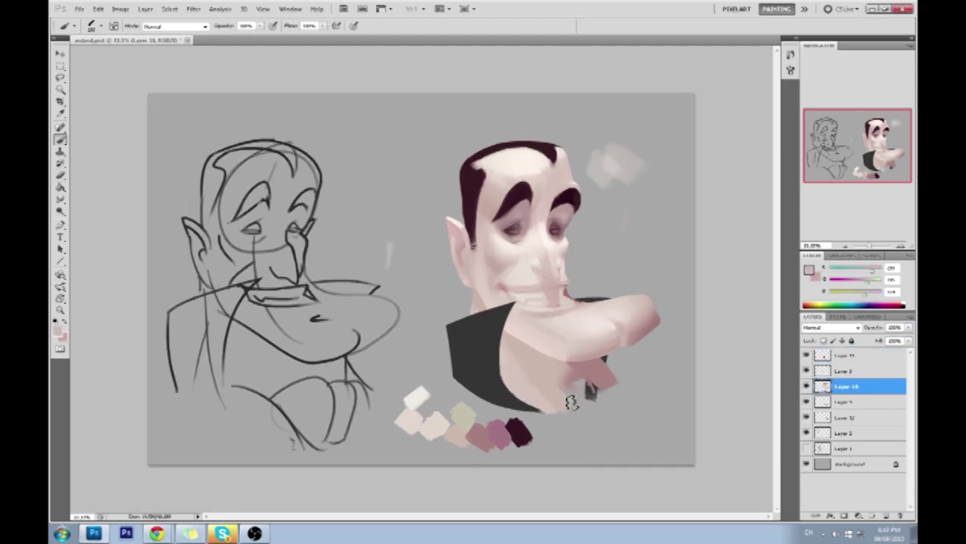
# Step: On Layer 9, paint pink over the collar and chest and relight the chin with an adjusted colour
pyautogui.click(863, 402)
pyautogui.keyDown('alt'); pyautogui.click(528, 320); pyautogui.keyUp('alt')
pyautogui.moveTo(574, 362)
pyautogui.mouseDown()
pyautogui.moveTo(604, 392)
pyautogui.moveTo(544, 355)
pyautogui.mouseUp()
pyautogui.moveTo(588, 426)
pyautogui.mouseDown()
pyautogui.moveTo(559, 411)
pyautogui.moveTo(528, 351)
pyautogui.moveTo(517, 358)
pyautogui.mouseUp()
pyautogui.keyDown('alt'); pyautogui.click(453, 325); pyautogui.keyUp('alt')
pyautogui.moveTo(553, 366); pyautogui.dragTo(604, 393)
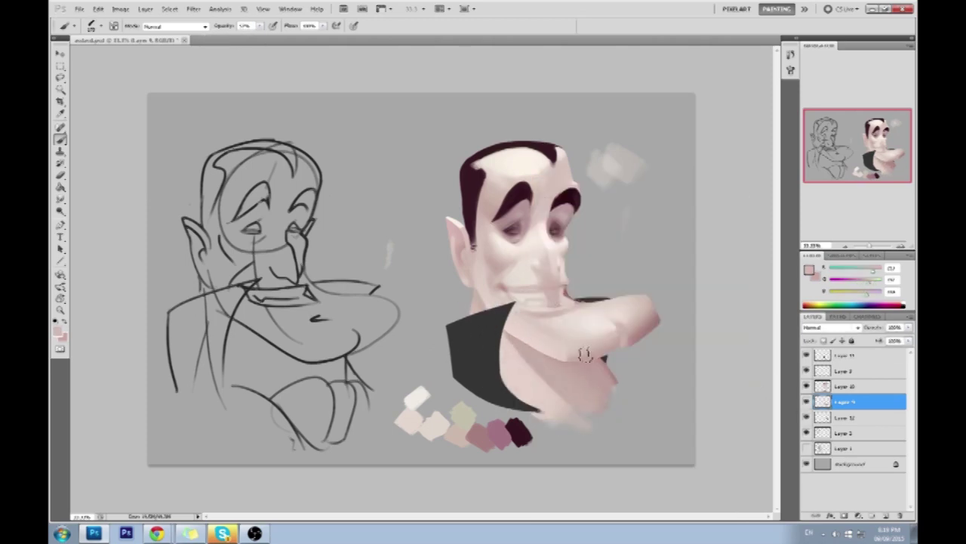
pyautogui.click(58, 323)
pyautogui.click(859, 276)
pyautogui.keyDown('alt'); pyautogui.click(588, 369); pyautogui.keyUp('alt')
# Step: Lock transparency and blend the chin with smudge and dodge using sampled jacket and skin colours
pyautogui.press('/')
pyautogui.keyDown('alt'); pyautogui.click(518, 360); pyautogui.keyUp('alt')
pyautogui.keyDown('alt'); pyautogui.click(520, 336); pyautogui.keyUp('alt')
pyautogui.press('r')
pyautogui.rightClick(544, 384)
pyautogui.doubleClick(535, 366)
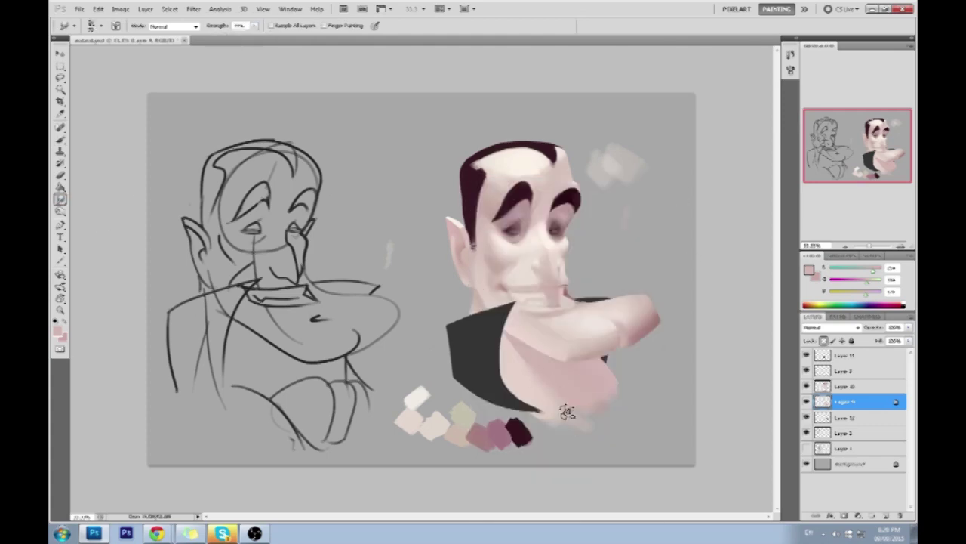
pyautogui.press('b')
pyautogui.rightClick(550, 382)
pyautogui.keyDown('alt'); pyautogui.click(513, 357); pyautogui.keyUp('alt')
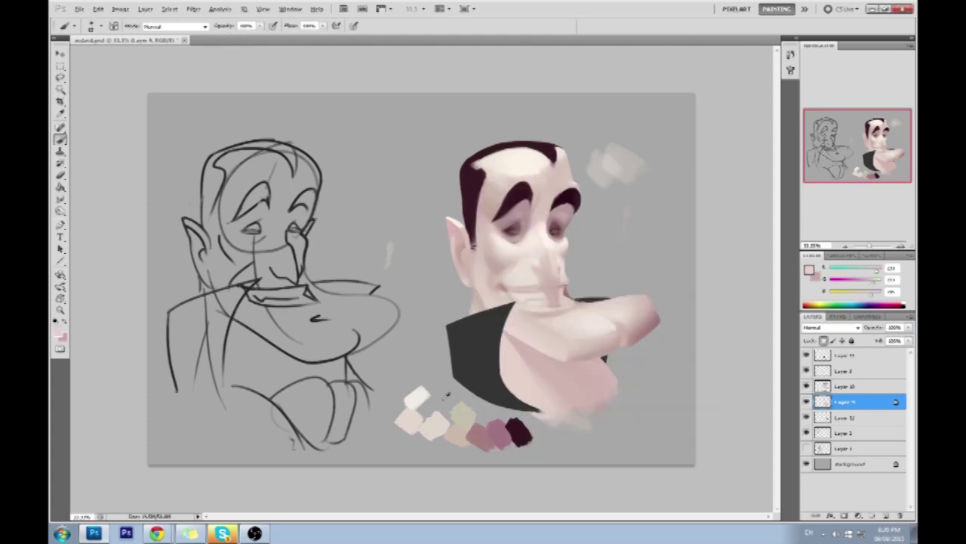
pyautogui.press('o')
pyautogui.press('b')
# Step: On Layer 10, paint a lighter skin-tone plane on the shoulder at 50–100% opacity
pyautogui.hotkey('alt', ']')
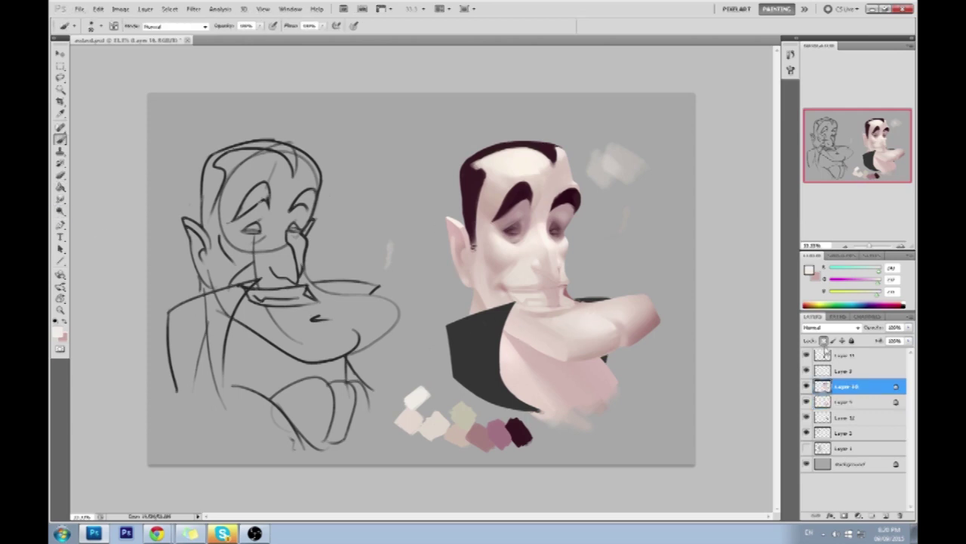
pyautogui.keyDown('alt'); pyautogui.click(567, 352); pyautogui.keyUp('alt')
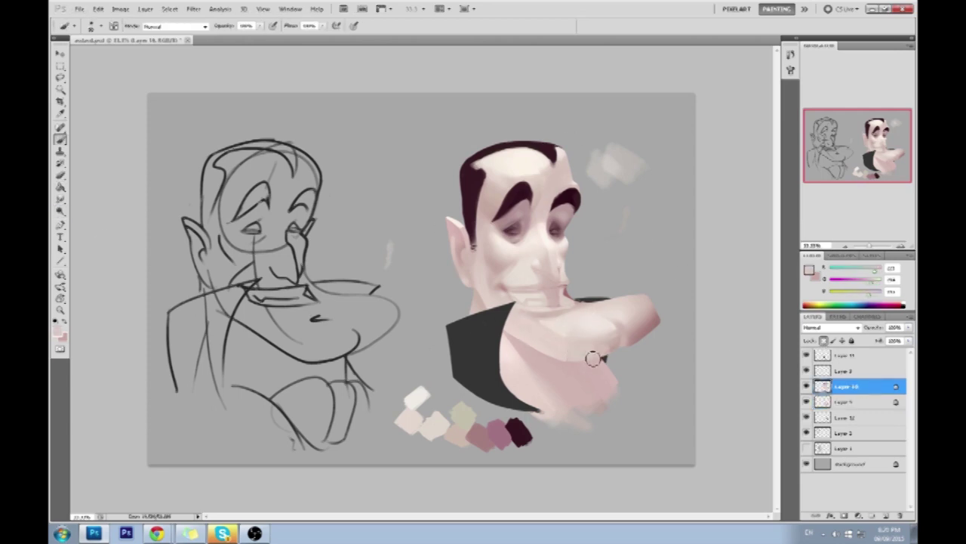
pyautogui.keyDown('alt'); pyautogui.click(579, 360); pyautogui.keyUp('alt')
pyautogui.press('5')
pyautogui.press('0')
pyautogui.keyDown('alt'); pyautogui.click(589, 340); pyautogui.keyUp('alt')
pyautogui.keyDown('alt'); pyautogui.click(604, 294); pyautogui.keyUp('alt')
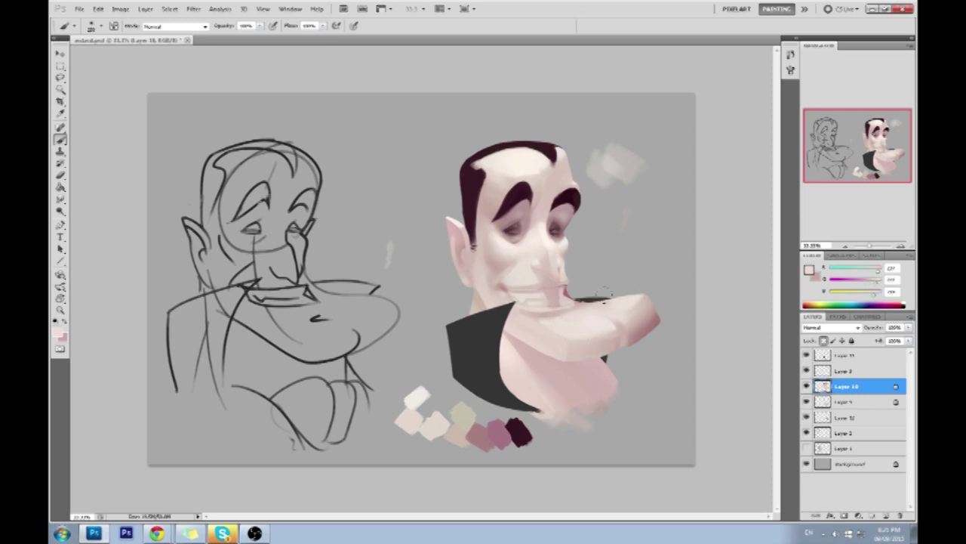
pyautogui.keyDown('alt'); pyautogui.click(626, 297); pyautogui.keyUp('alt')
pyautogui.moveTo(626, 297); pyautogui.dragTo(613, 303)
pyautogui.press('4')
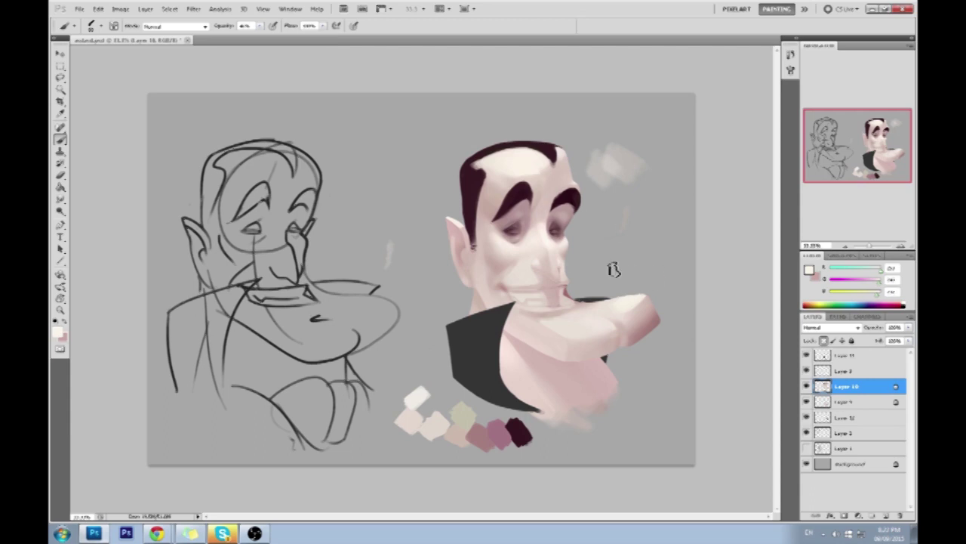
# Step: Smudge the shoulder paint and resample face skin colours with a different brush
pyautogui.press('r')
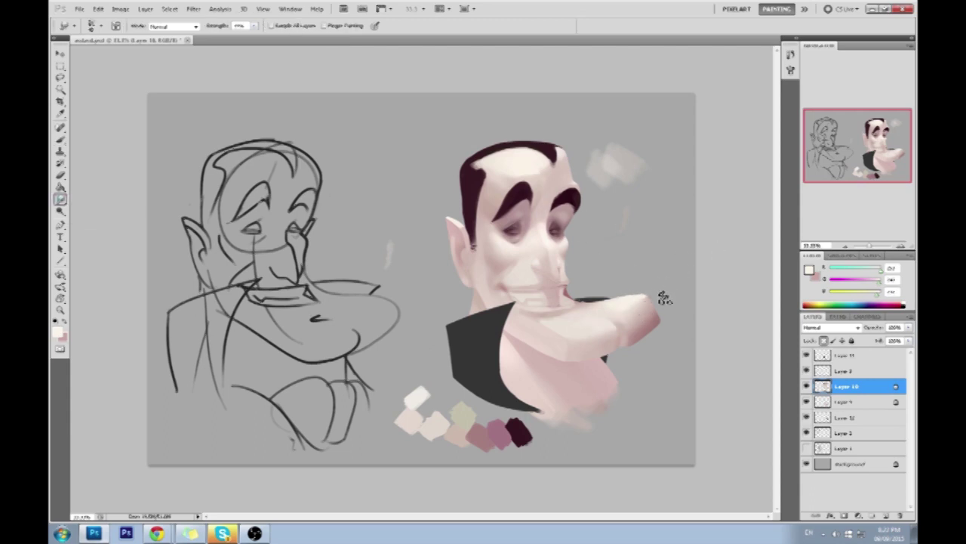
pyautogui.press('b')
pyautogui.keyDown('alt'); pyautogui.click(537, 317); pyautogui.keyUp('alt')
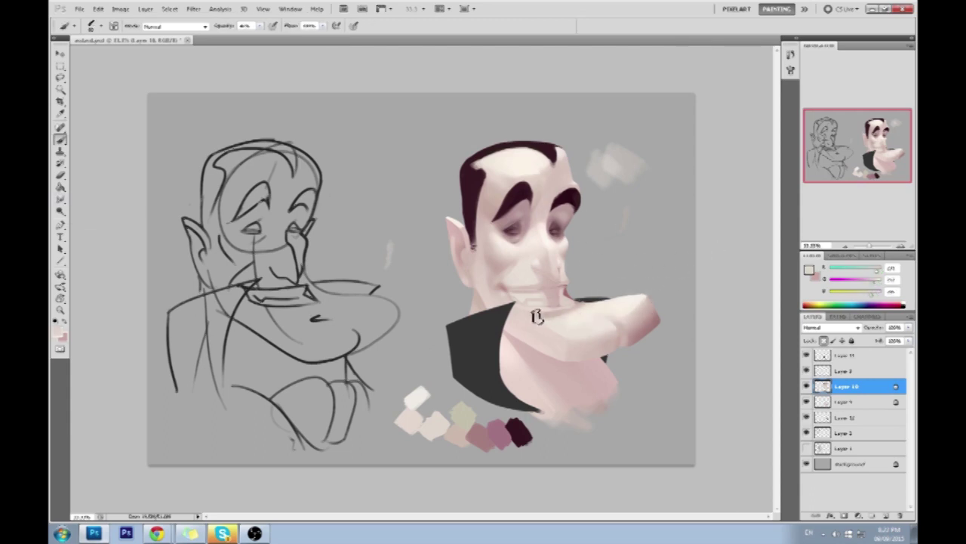
pyautogui.keyDown('alt'); pyautogui.click(542, 320); pyautogui.keyUp('alt')
pyautogui.rightClick(585, 300)
pyautogui.doubleClick(629, 405)
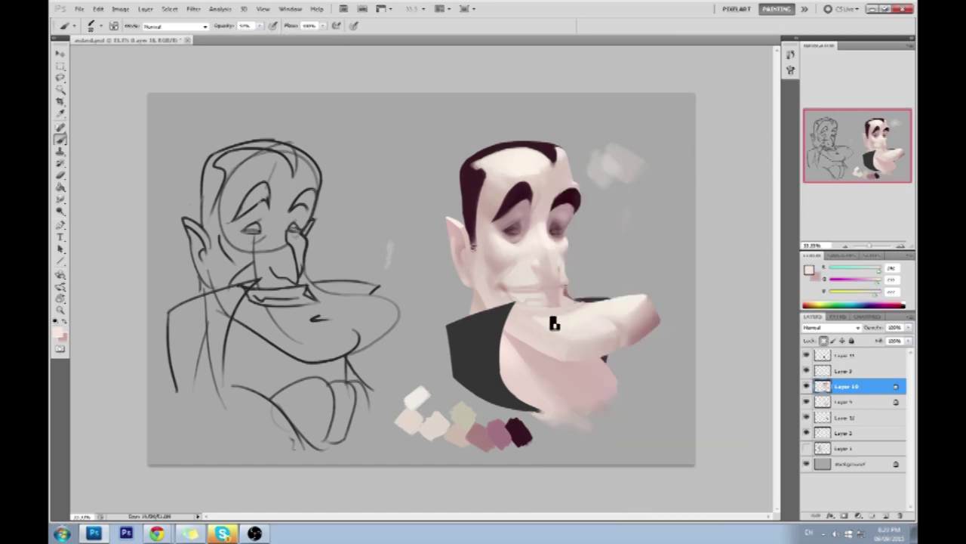
pyautogui.keyDown('alt'); pyautogui.click(557, 320); pyautogui.keyUp('alt')
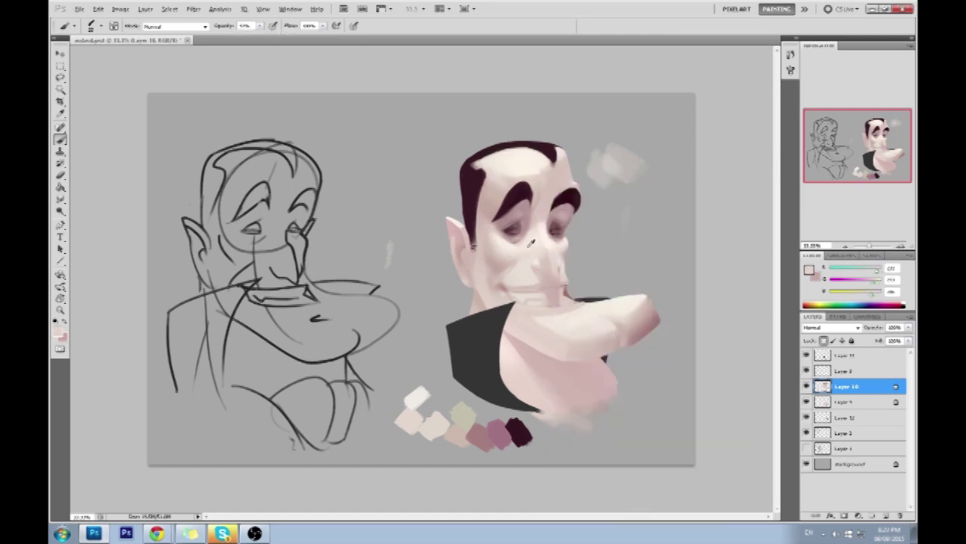
# Step: Add a new layer above Layer 10 and touch up with a smaller full-opacity eraser
pyautogui.hotkey('ctrl', 'shift', 'alt', 'n')
pyautogui.press('e')
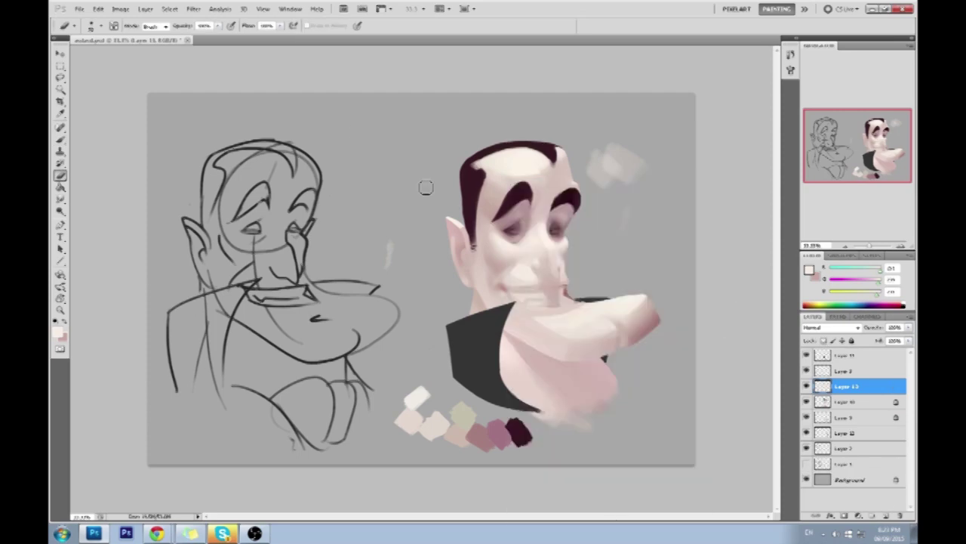
pyautogui.press('b')
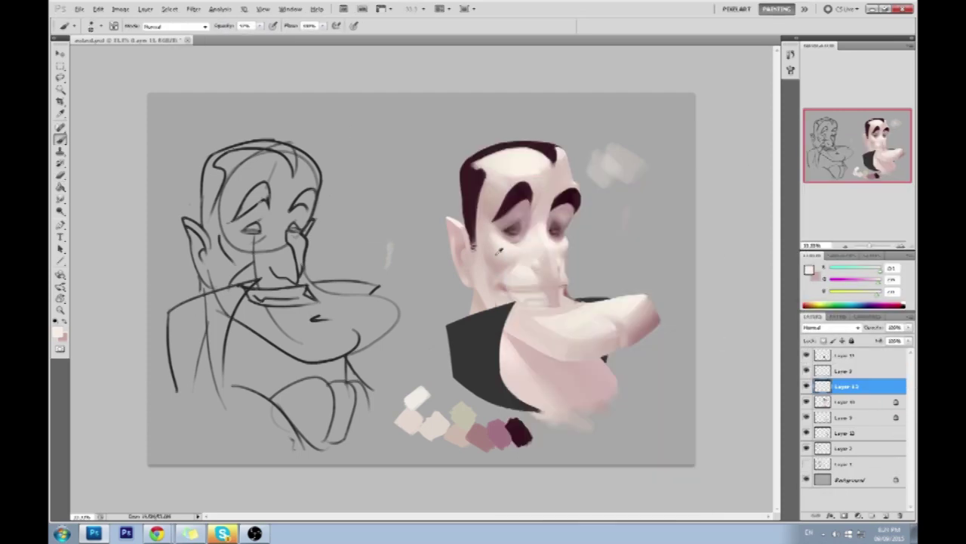
pyautogui.press('e')
pyautogui.press('b')
pyautogui.press('e')
pyautogui.press('0')
pyautogui.press('[')
pyautogui.press('b')
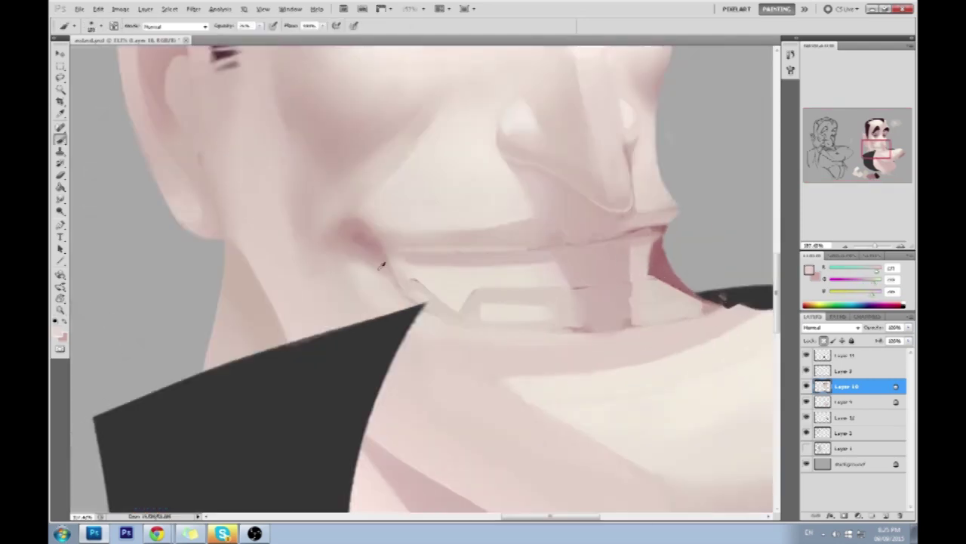
pyautogui.scroll(5, 512, 258)
# Step: Sample skin near the chin, pan to the neck and draw a freehand selection there
pyautogui.keyDown('alt'); pyautogui.click(432, 210); pyautogui.keyUp('alt')
pyautogui.moveTo(403, 181); pyautogui.dragTo(347, 172)
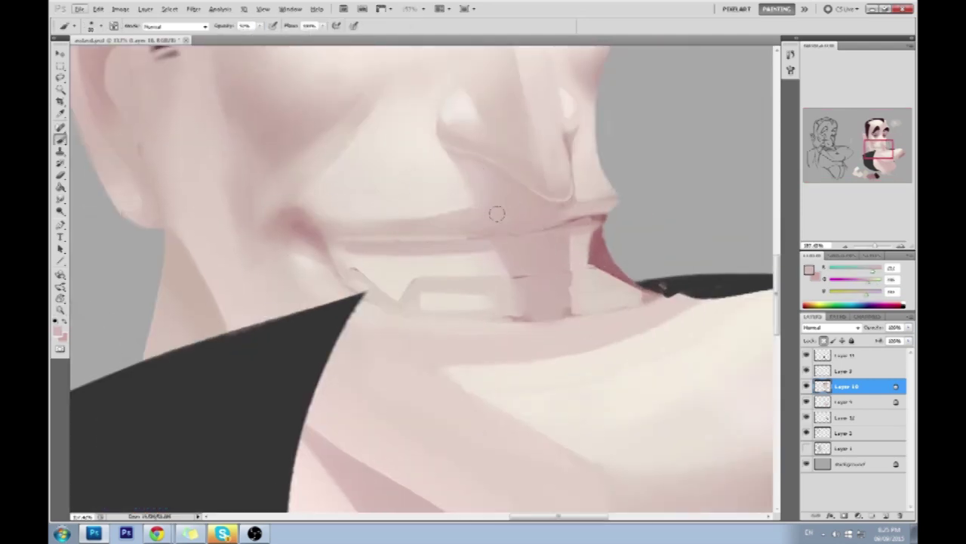
pyautogui.moveTo(501, 207); pyautogui.dragTo(464, 163)
pyautogui.press('l')
pyautogui.moveTo(631, 249)
pyautogui.mouseDown()
pyautogui.moveTo(498, 268)
pyautogui.moveTo(597, 242)
pyautogui.mouseUp()
pyautogui.press('m')
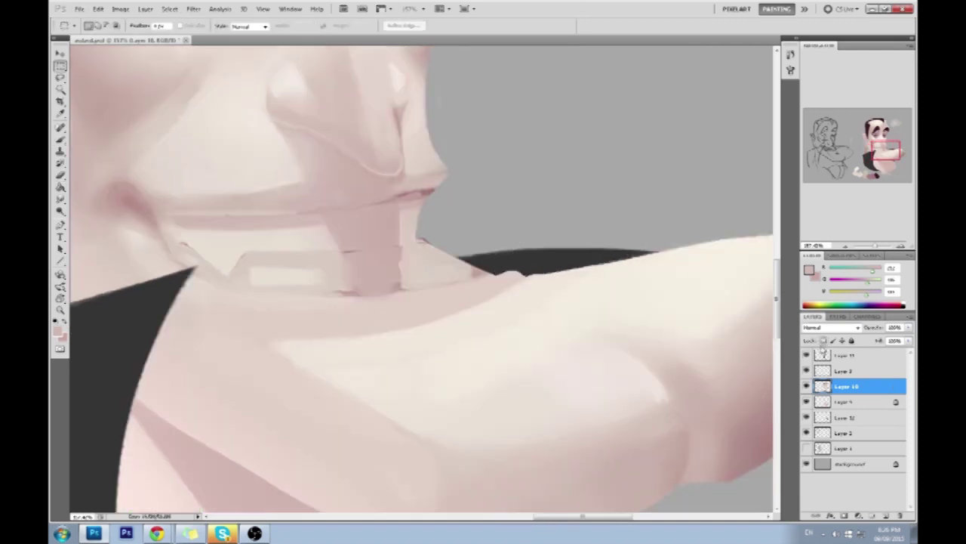
pyautogui.press('b')
# Step: Dab light skin-coloured paint on the neck edge beneath the mouth and sample nearby tones
pyautogui.moveTo(457, 272)
pyautogui.mouseDown()
pyautogui.moveTo(653, 264)
pyautogui.moveTo(518, 298)
pyautogui.moveTo(548, 317)
pyautogui.mouseUp()
pyautogui.click(517, 306)
pyautogui.keyDown('alt'); pyautogui.click(536, 271); pyautogui.keyUp('alt')
pyautogui.keyDown('alt'); pyautogui.click(517, 302); pyautogui.keyUp('alt')
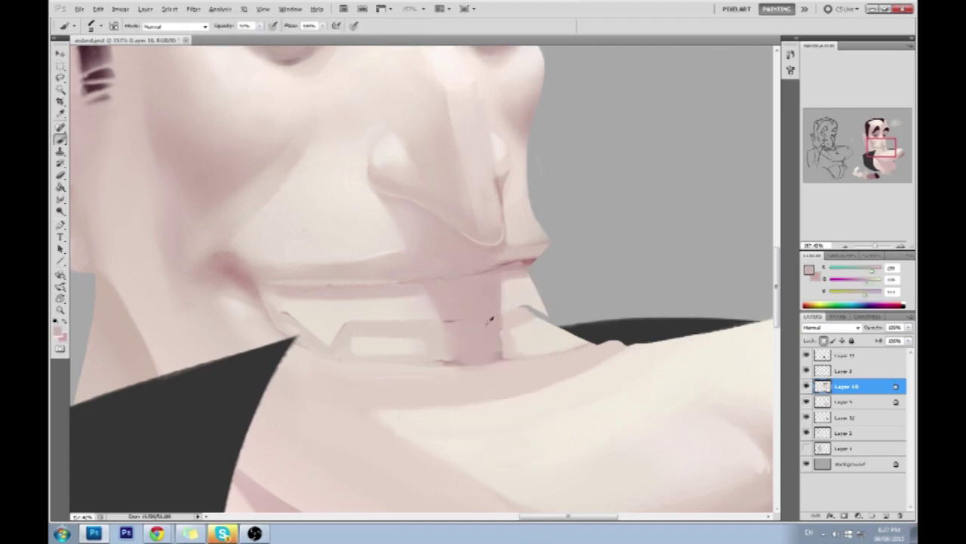
pyautogui.keyDown('alt'); pyautogui.click(504, 328); pyautogui.keyUp('alt')
pyautogui.scroll(-5, 504, 329)
pyautogui.scroll(2, 641, 310)
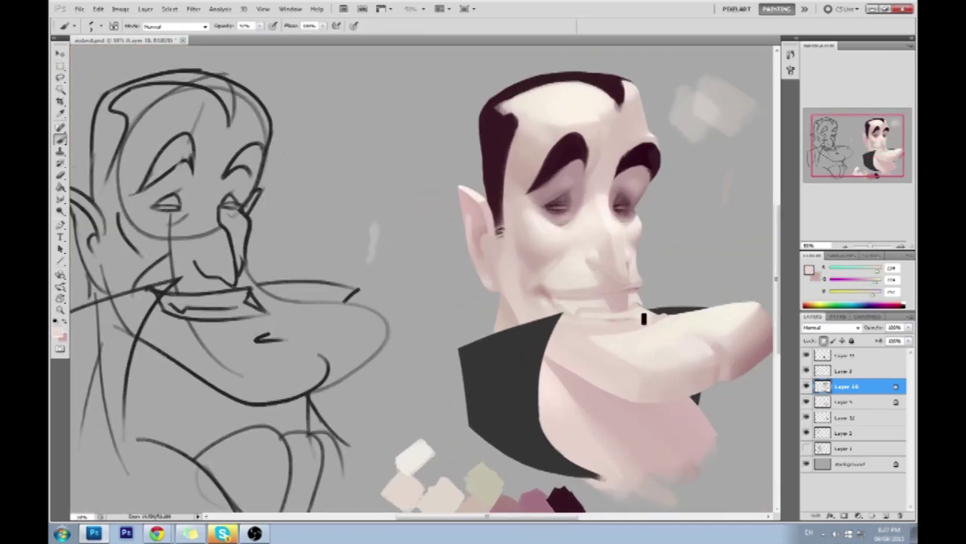
# Step: Lasso the area around the chin, then deselect it
pyautogui.press('l')
pyautogui.moveTo(640, 308); pyautogui.dragTo(661, 278)
pyautogui.rightClick(647, 311)
pyautogui.click(664, 317)
pyautogui.press('b')
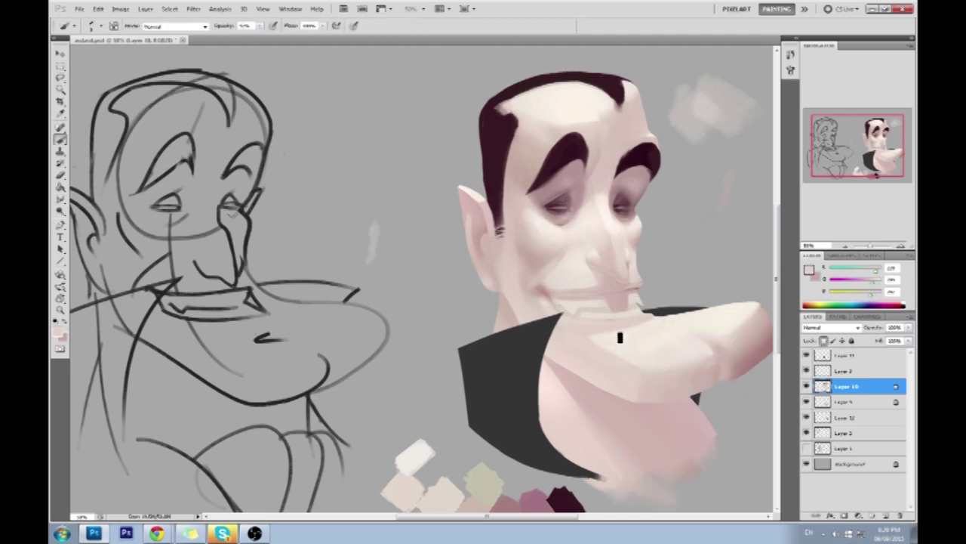
# Step: Sample skin below the mouth and dark maroon from the eyebrow, with the canvas fit to view
pyautogui.keyDown('alt'); pyautogui.click(615, 333); pyautogui.keyUp('alt')
pyautogui.moveTo(583, 308)
pyautogui.mouseDown()
pyautogui.moveTo(484, 323)
pyautogui.moveTo(528, 329)
pyautogui.mouseUp()
pyautogui.keyDown('alt'); pyautogui.click(572, 308); pyautogui.keyUp('alt')
pyautogui.press('o')
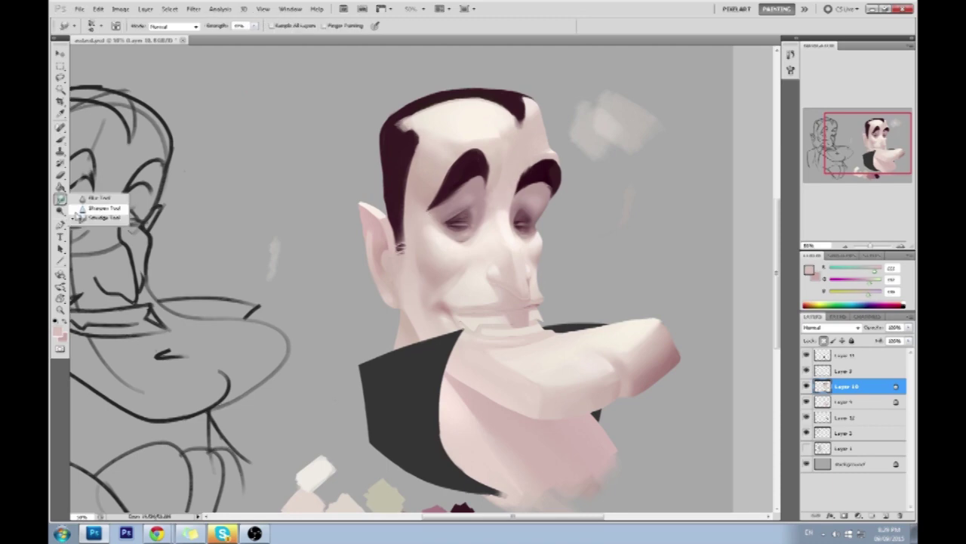
pyautogui.hotkey('ctrl', '0')
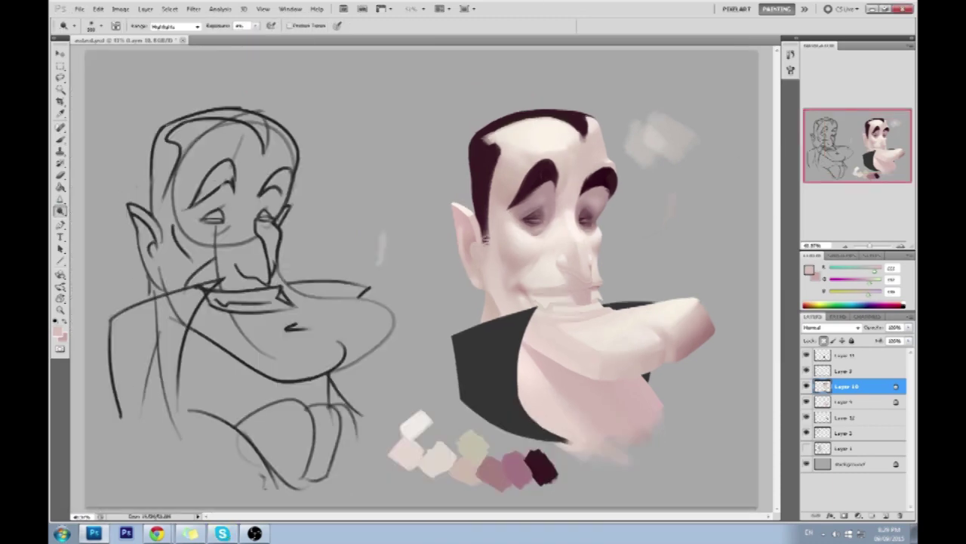
pyautogui.press('b')
pyautogui.keyDown('alt'); pyautogui.click(532, 173); pyautogui.keyUp('alt')
# Step: Add a new layer above Layer 10, set brush size 70 and make the layer Color blending
pyautogui.hotkey('ctrl', 'shift', 'alt', 'n')
pyautogui.hotkey('ctrl', '-')
pyautogui.hotkey('ctrl', '-')
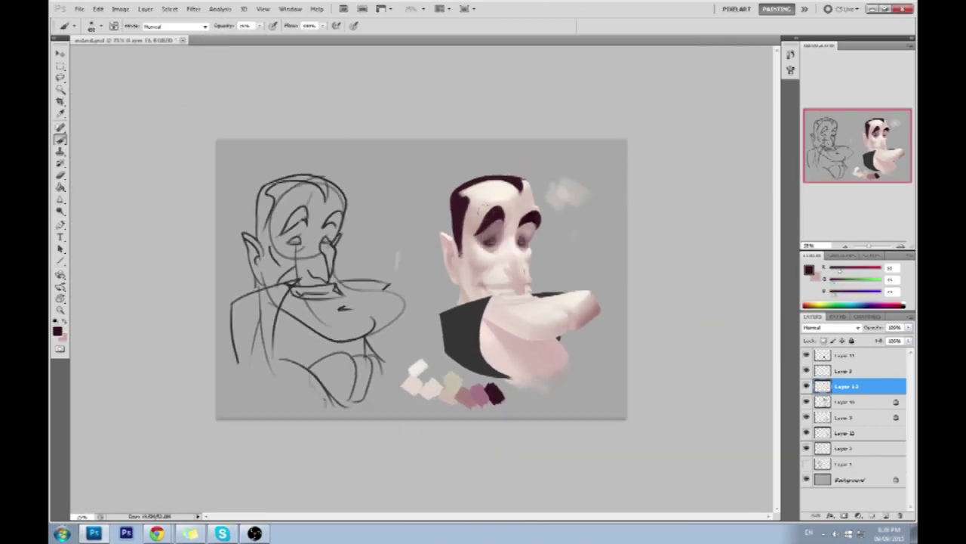
pyautogui.click(846, 401)
pyautogui.press('v')
pyautogui.rightClick(518, 247)
pyautogui.click(544, 252)
pyautogui.press('b')
pyautogui.hotkey('ctrl', '+')
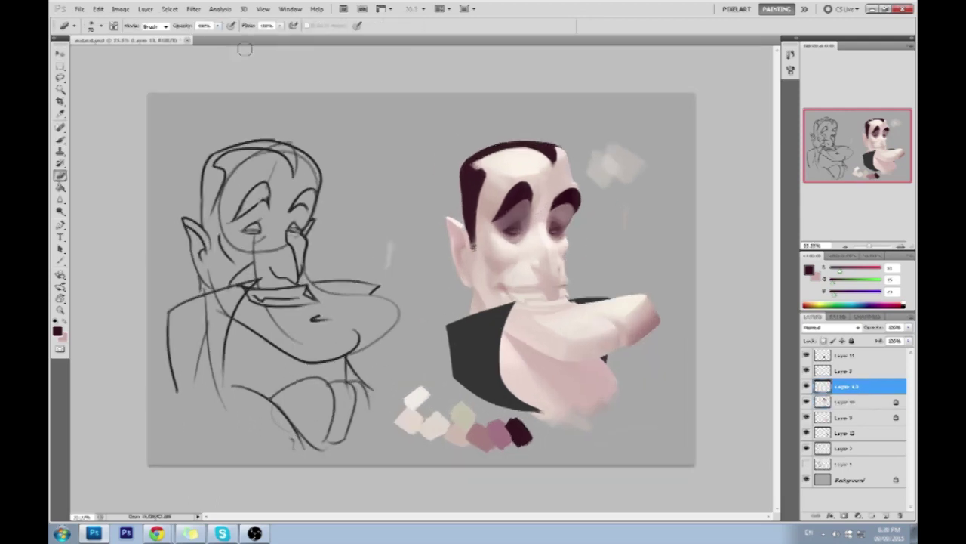
pyautogui.press('[')
pyautogui.press('b')
pyautogui.keyDown('alt'); pyautogui.click(520, 249); pyautogui.keyUp('alt')
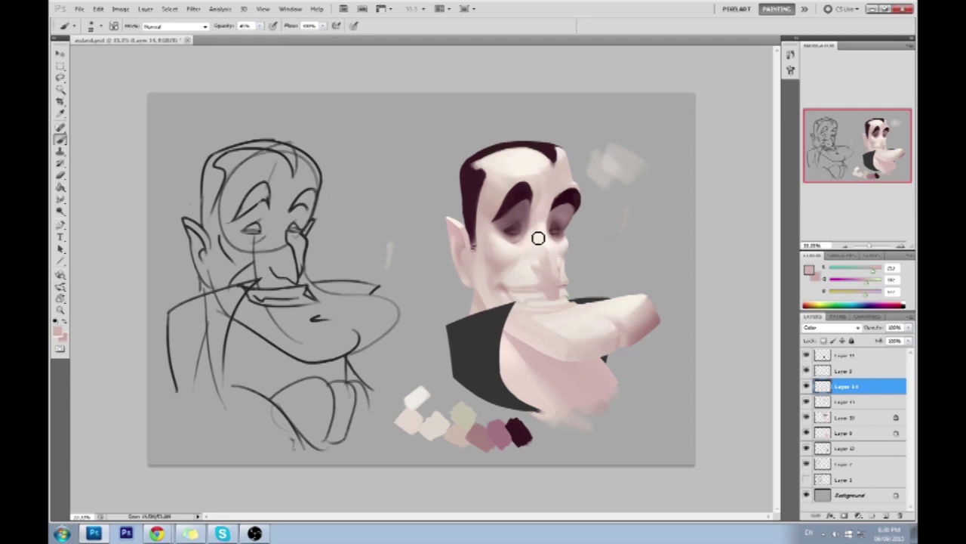
# Step: Cancel a Hue/Saturation attempt and touch up the face layer with a low-strength eraser and smudge
pyautogui.hotkey('ctrl', 'u')
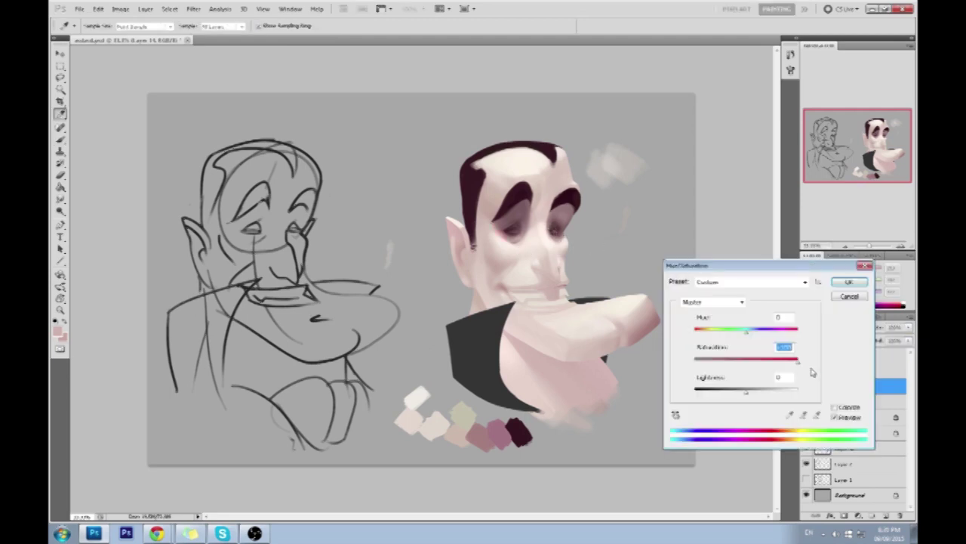
pyautogui.press('Escape')
pyautogui.hotkey('alt', '[')
pyautogui.press('e')
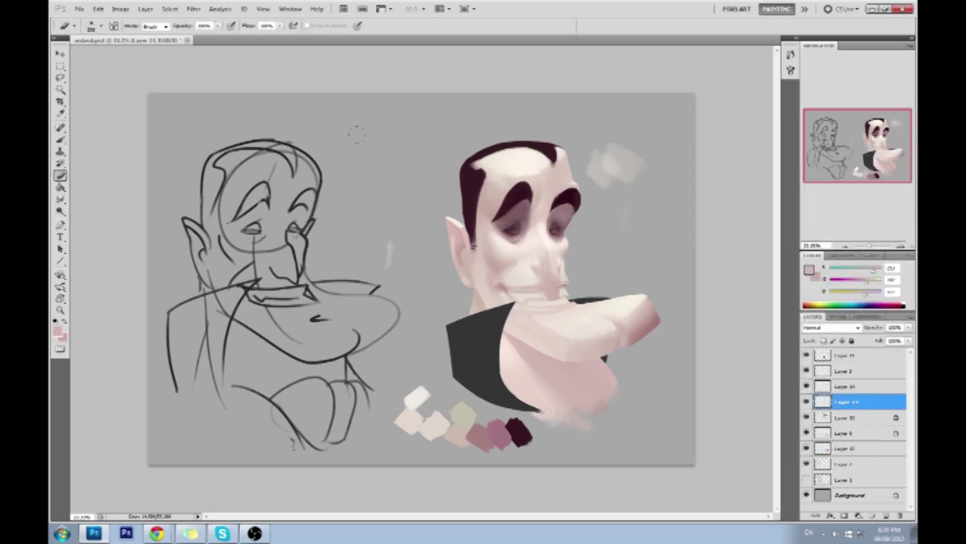
pyautogui.press('1')
pyautogui.moveTo(61, 199); pyautogui.dragTo(91, 220)
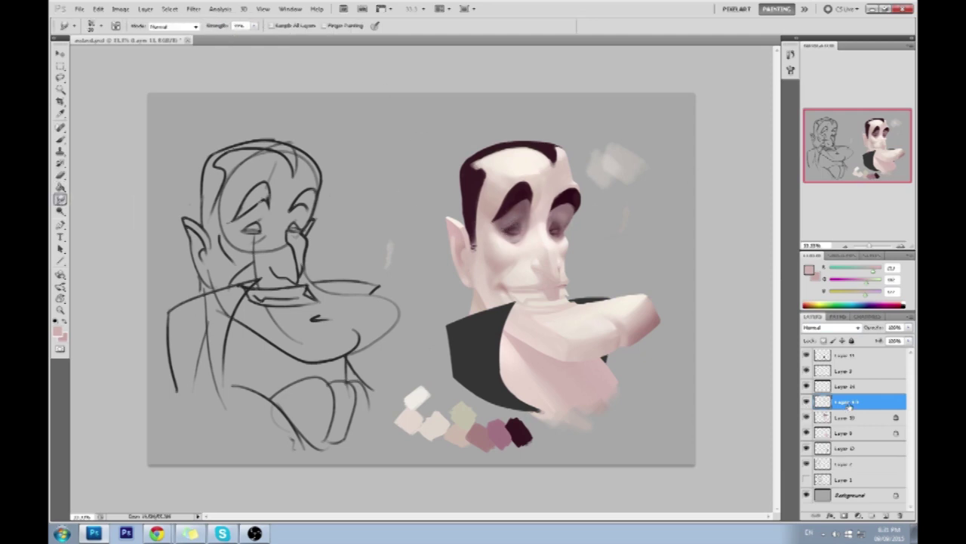
pyautogui.press('e')
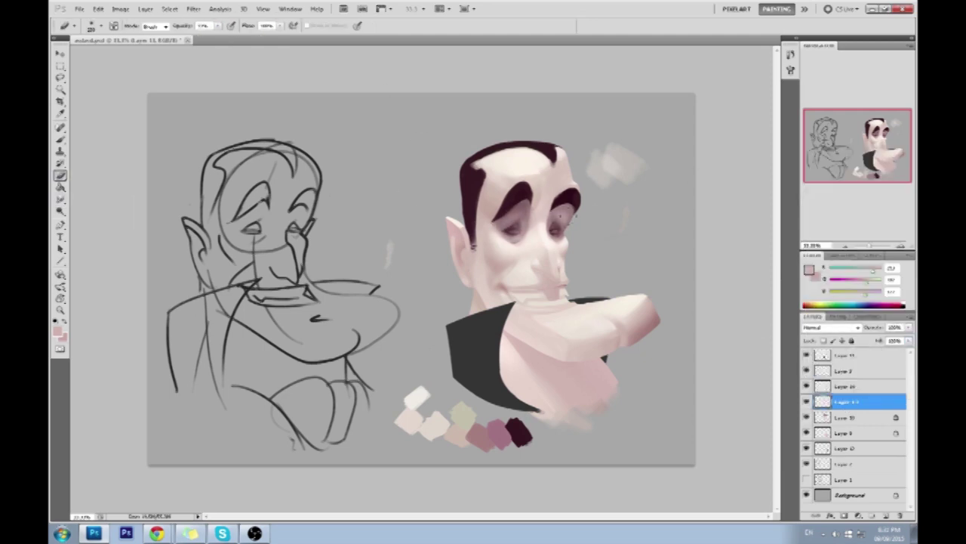
pyautogui.scroll(5, 487, 193)
# Step: Set the pink tint layer to Color blending and merge it down with Ctrl+E
pyautogui.press('b')
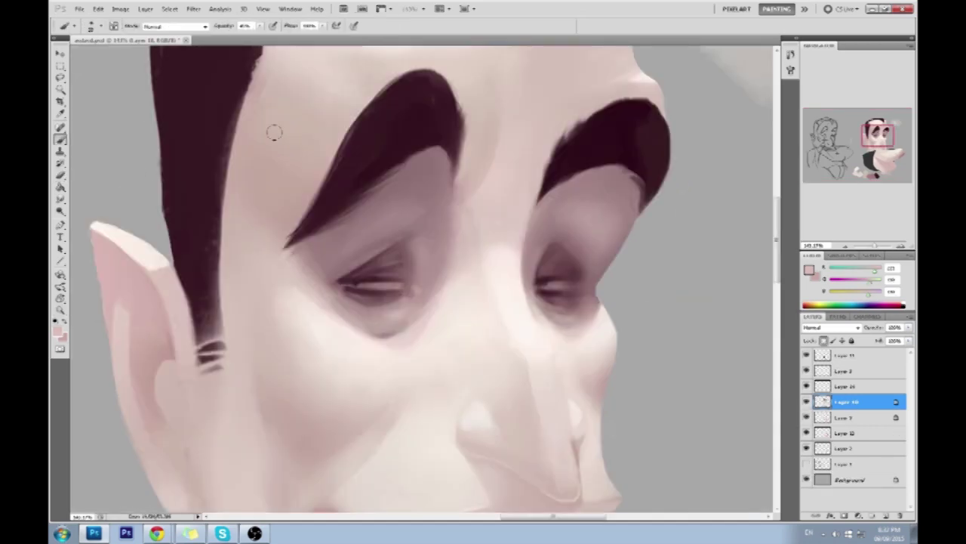
pyautogui.hotkey('ctrl', '0')
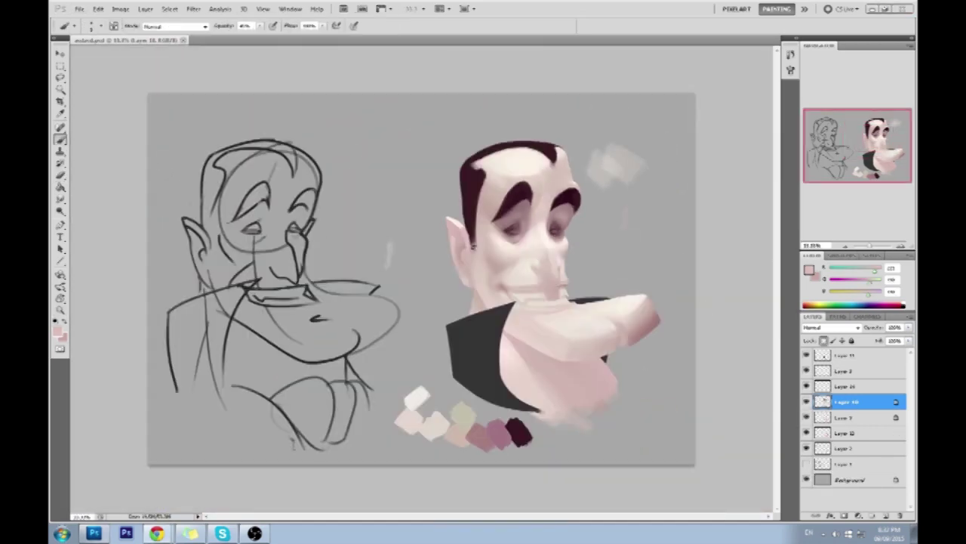
pyautogui.click(830, 327)
pyautogui.keyDown('alt'); pyautogui.click(520, 270); pyautogui.keyUp('alt')
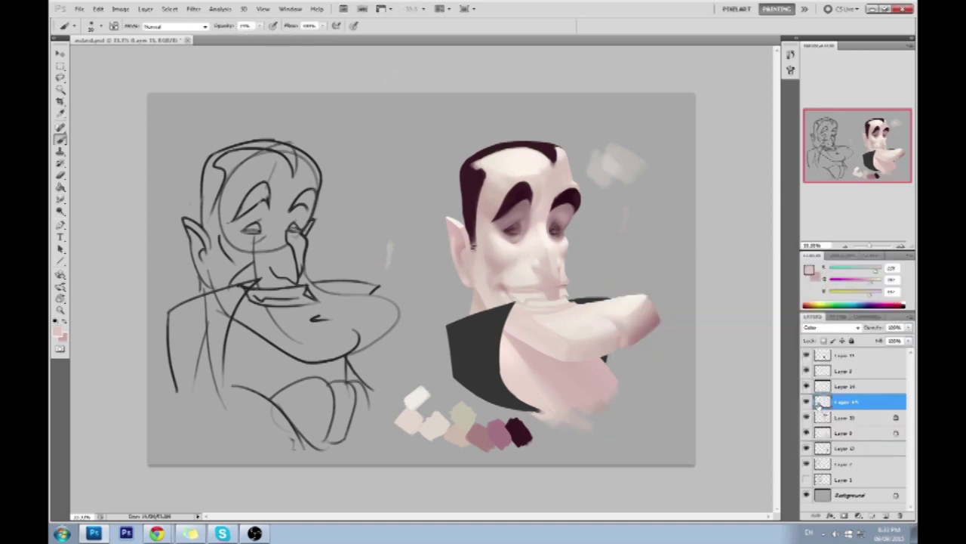
pyautogui.hotkey('ctrl', 'e')
pyautogui.scroll(3, 563, 290)
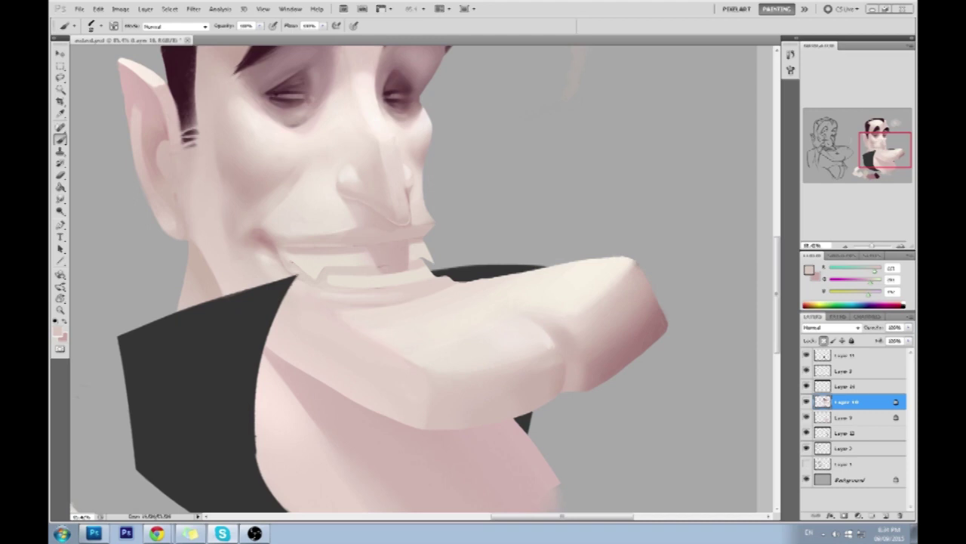
# Step: Sample skin colours from the face near the nose and mouth
pyautogui.keyDown('alt'); pyautogui.click(367, 237); pyautogui.keyUp('alt')
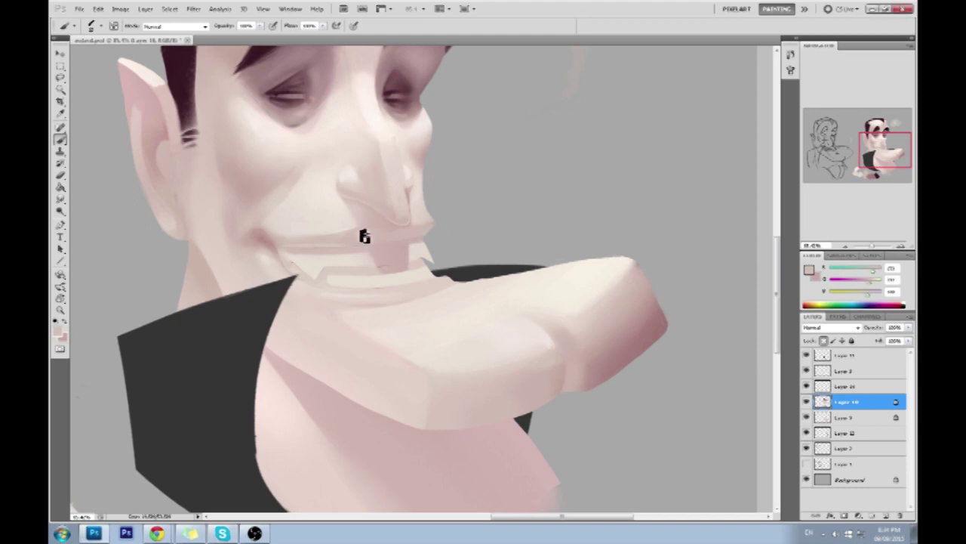
pyautogui.keyDown('alt'); pyautogui.click(421, 225); pyautogui.keyUp('alt')
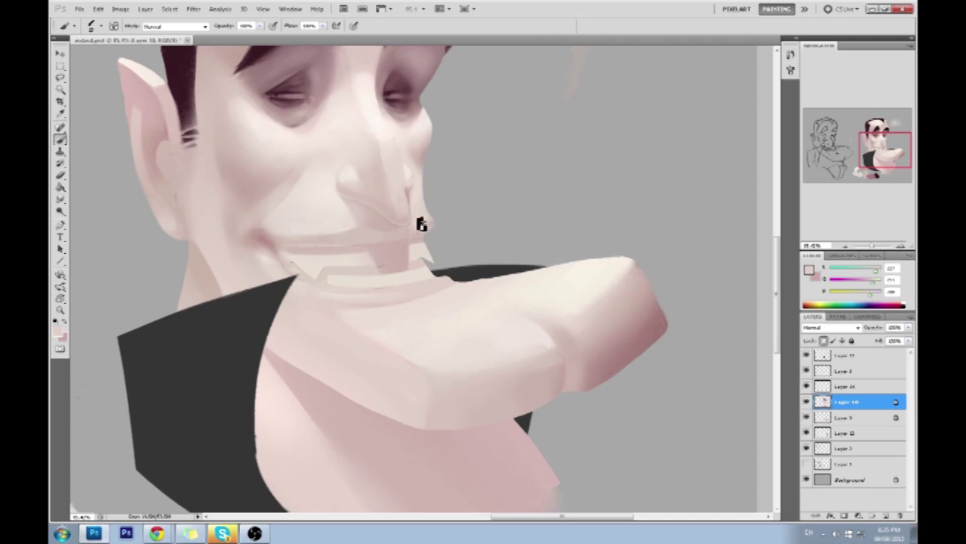
pyautogui.keyDown('alt'); pyautogui.click(413, 243); pyautogui.keyUp('alt')
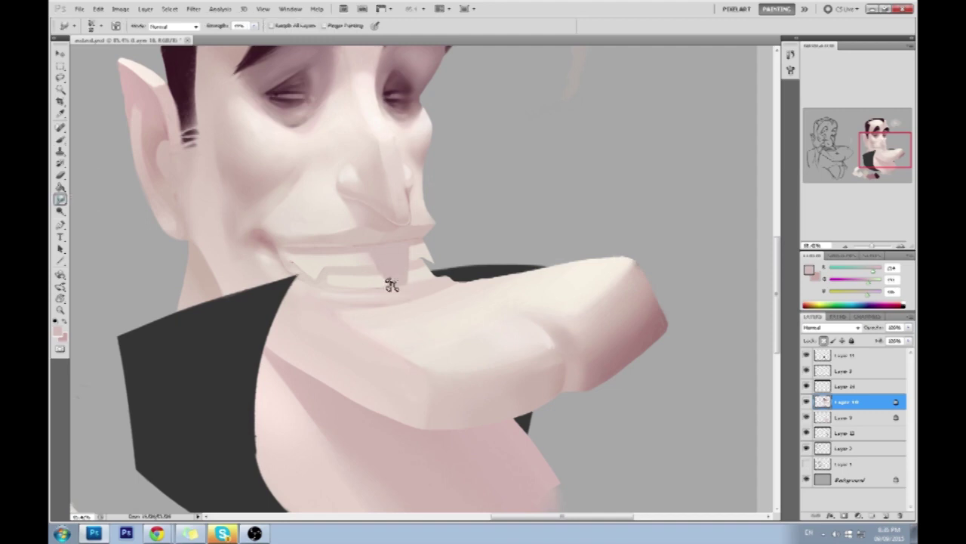
pyautogui.hotkey('ctrl', '-')
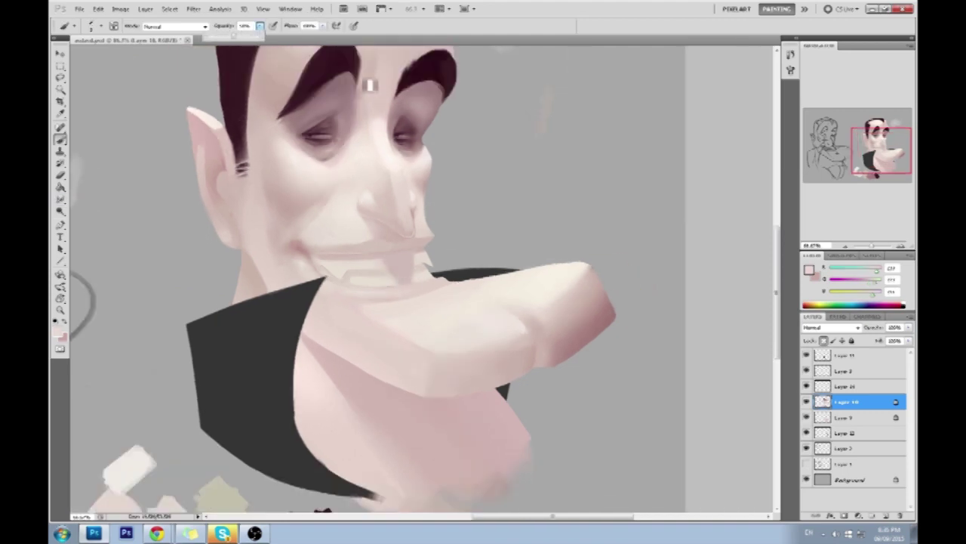
pyautogui.keyDown('alt'); pyautogui.click(417, 268); pyautogui.keyUp('alt')
pyautogui.keyDown('alt'); pyautogui.click(414, 262); pyautogui.keyUp('alt')
pyautogui.keyDown('alt'); pyautogui.click(416, 298); pyautogui.keyUp('alt')
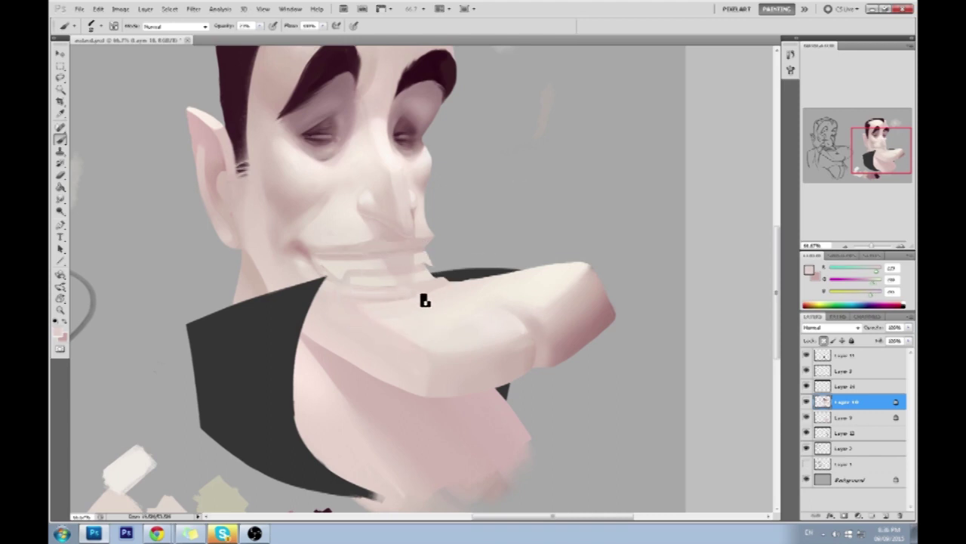
# Step: At 100% brush opacity, sample chin and collar colours and paint pale skin below the mouth
pyautogui.press('0')
pyautogui.keyDown('alt'); pyautogui.click(395, 290); pyautogui.keyUp('alt')
pyautogui.keyDown('alt'); pyautogui.click(353, 295); pyautogui.keyUp('alt')
pyautogui.moveTo(397, 297); pyautogui.dragTo(507, 339)
pyautogui.keyDown('alt'); pyautogui.click(562, 317); pyautogui.keyUp('alt')
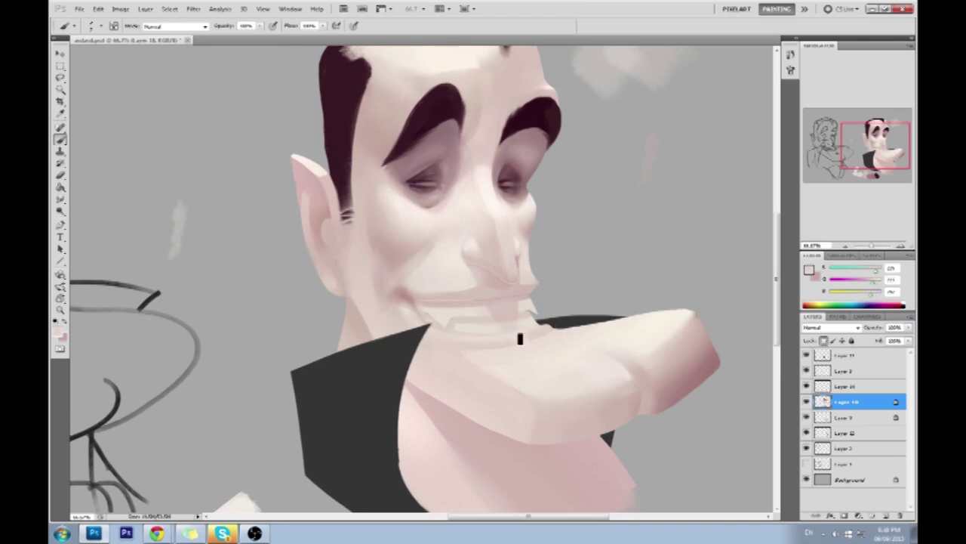
pyautogui.hotkey('ctrl', '-')
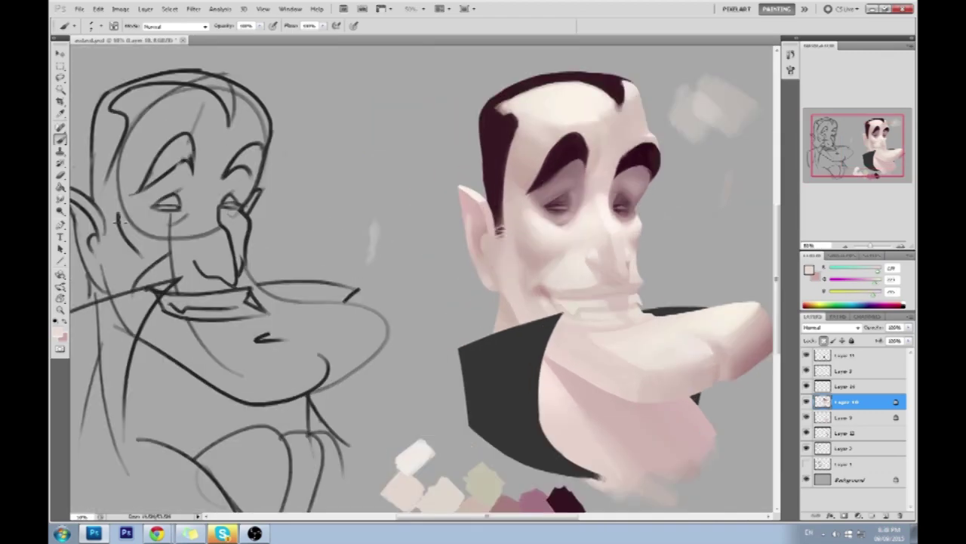
# Step: Sample the ear-tip colour and ready the Eraser to trim the ear's back edge
pyautogui.press('r')
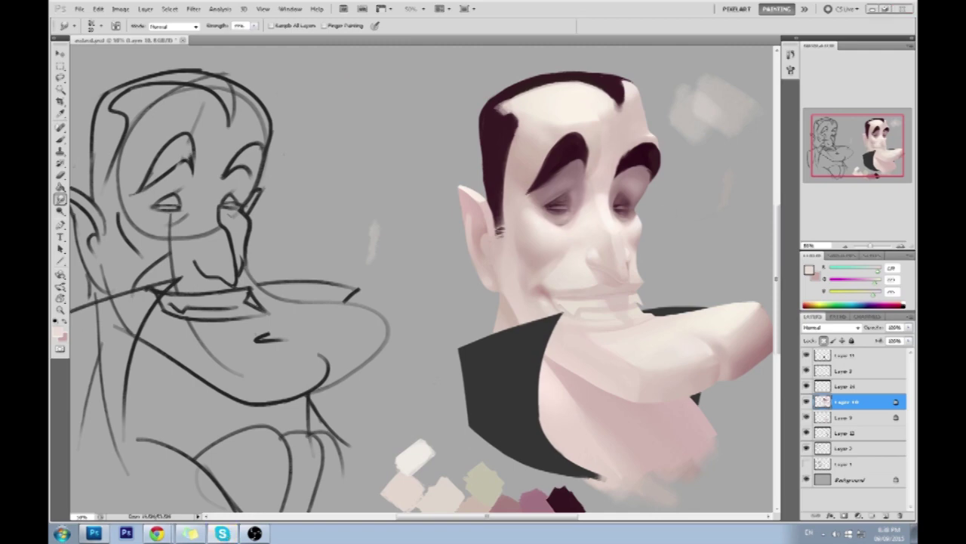
pyautogui.press('b')
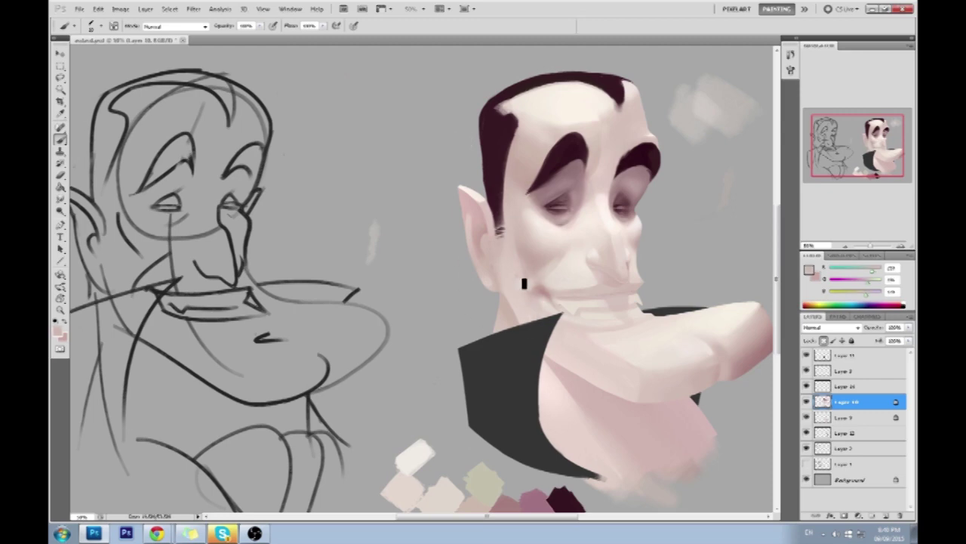
pyautogui.press('r')
pyautogui.press('b')
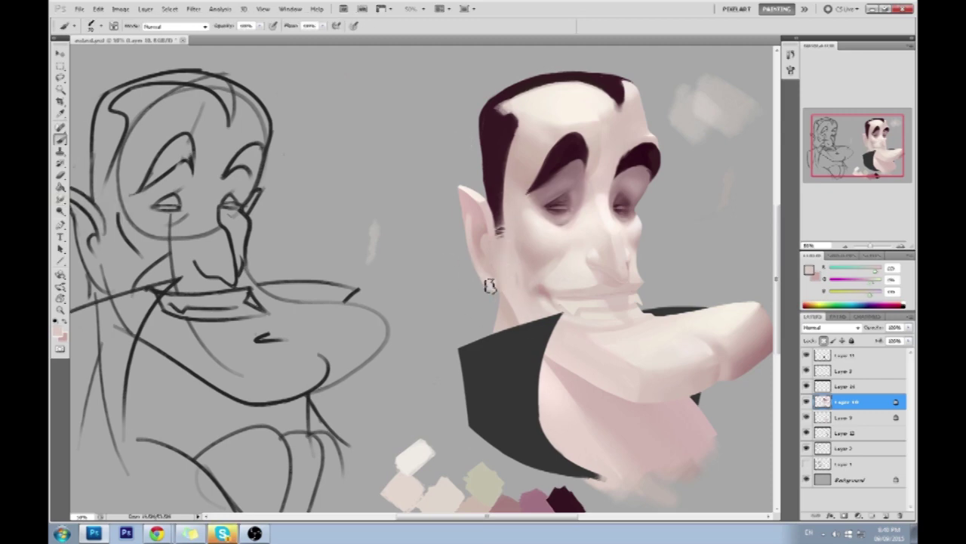
pyautogui.keyDown('alt'); pyautogui.click(476, 206); pyautogui.keyUp('alt')
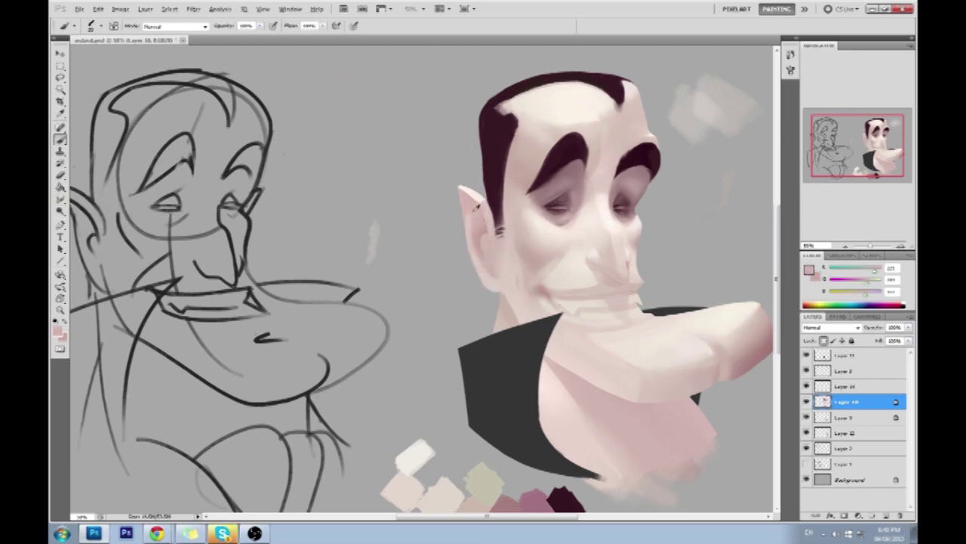
pyautogui.press('e')
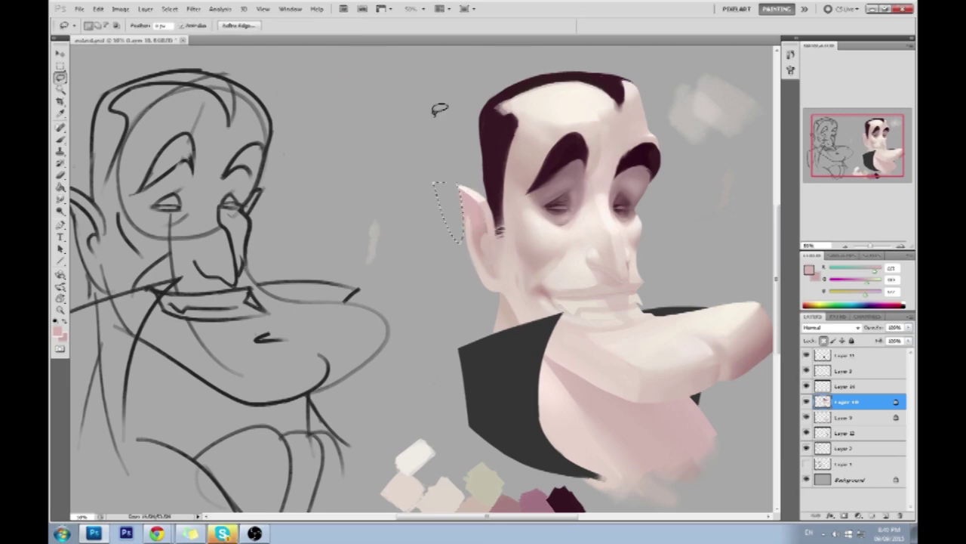
# Step: Erase with a chosen brush preset, then ready the Dodge tool on Layer 9
pyautogui.rightClick(433, 215)
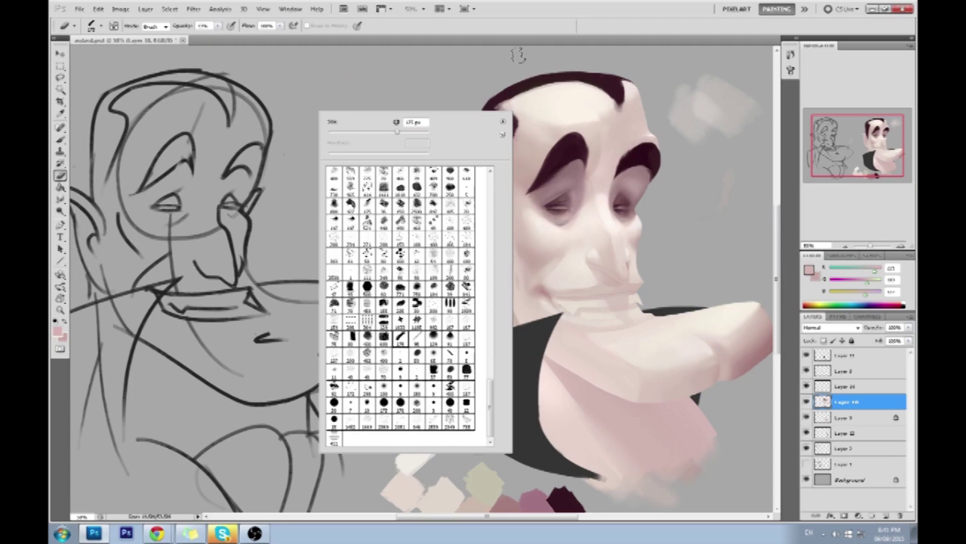
pyautogui.click(518, 55)
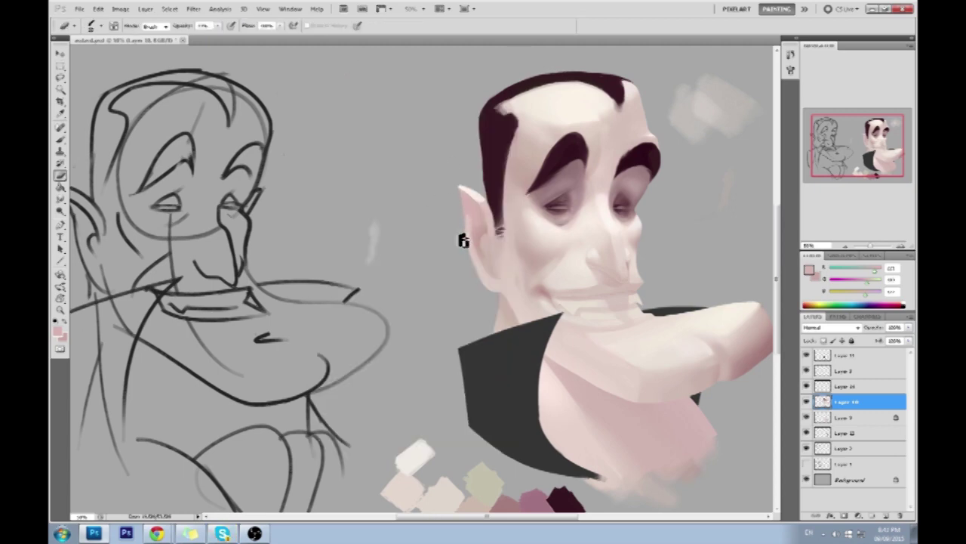
pyautogui.click(868, 417)
pyautogui.press('o')
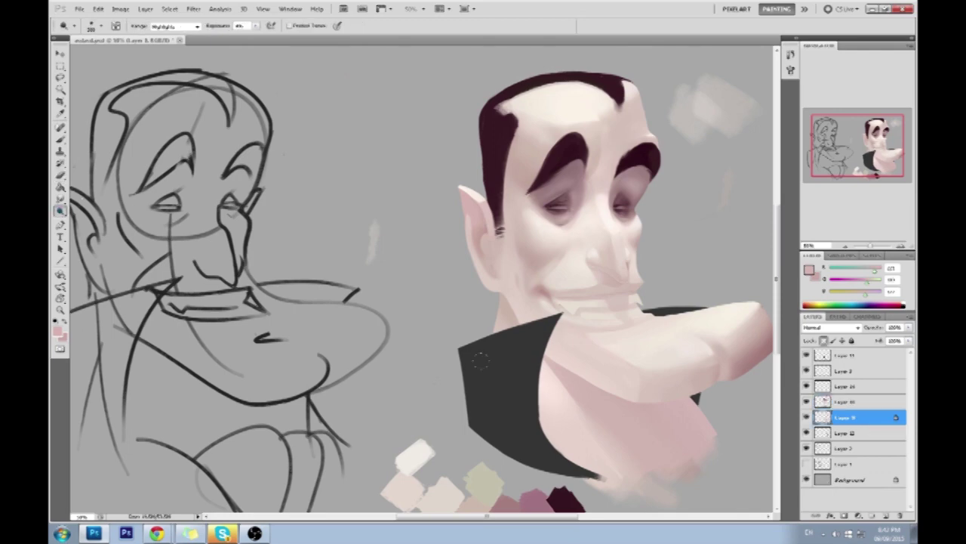